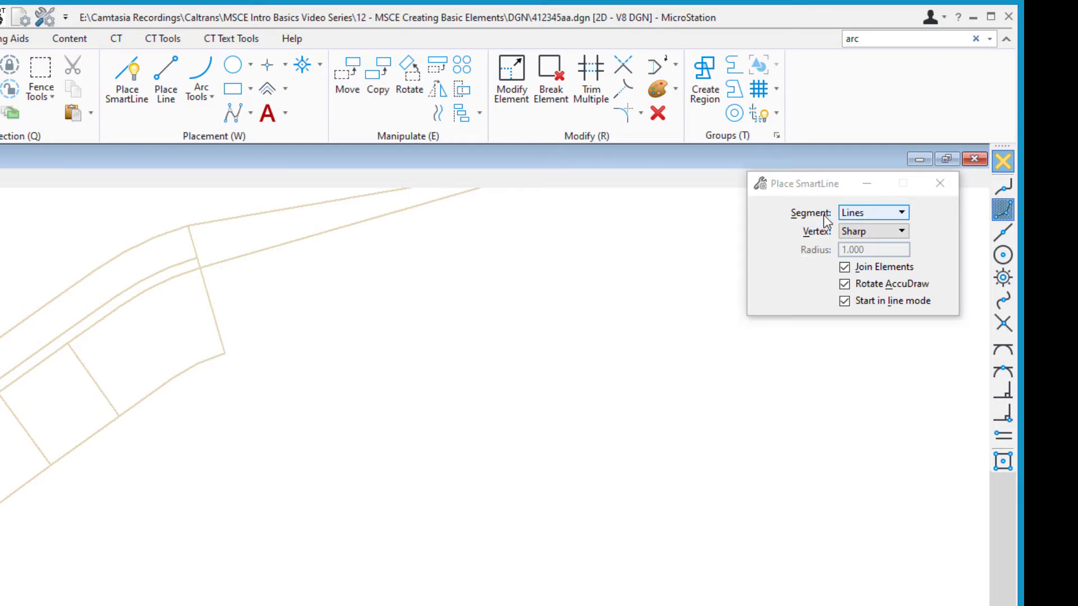
Configure the SmartLine tool to draw Lines segments with Sharp vertices.
left_click(874, 213)
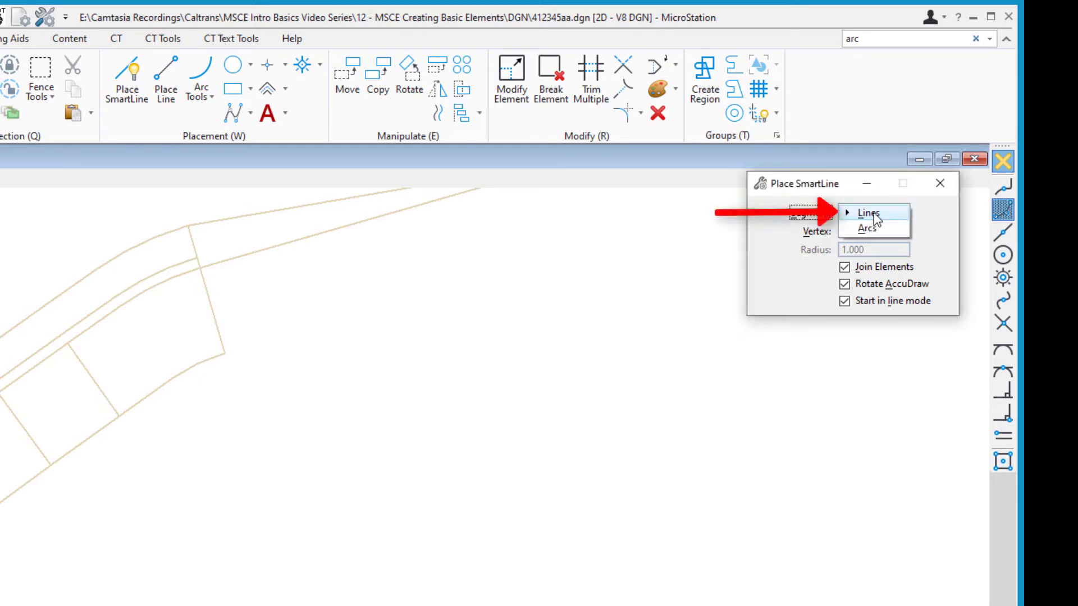
left_click(880, 214)
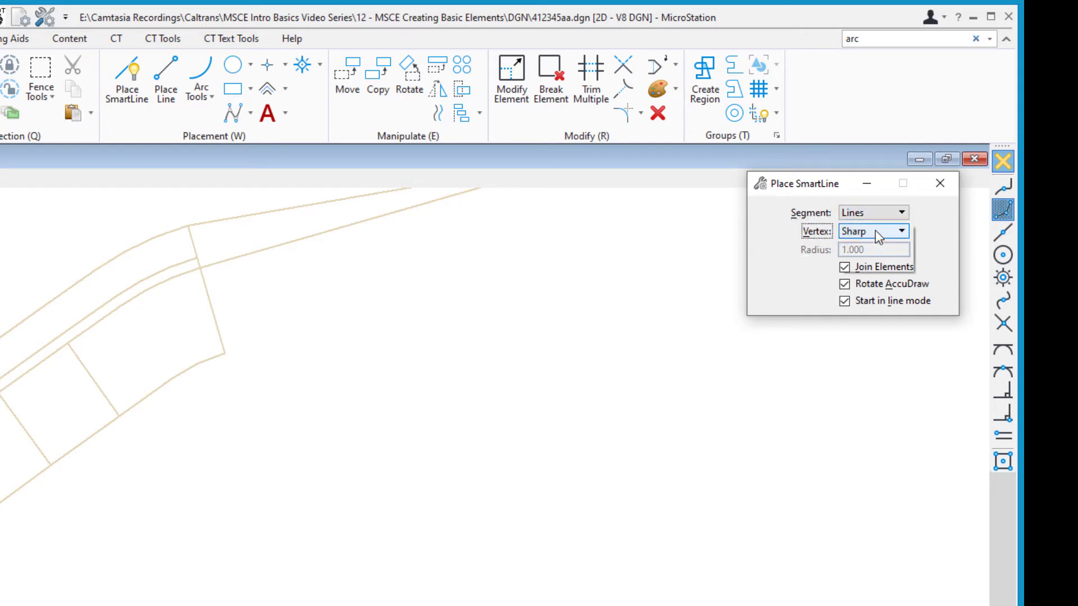
left_click(874, 231)
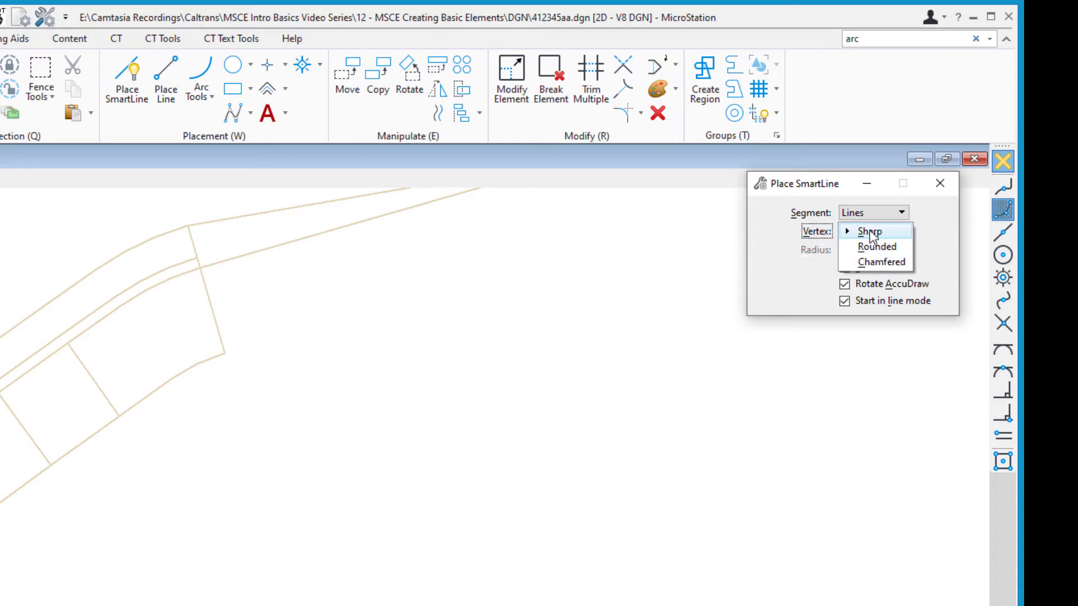
left_click(870, 232)
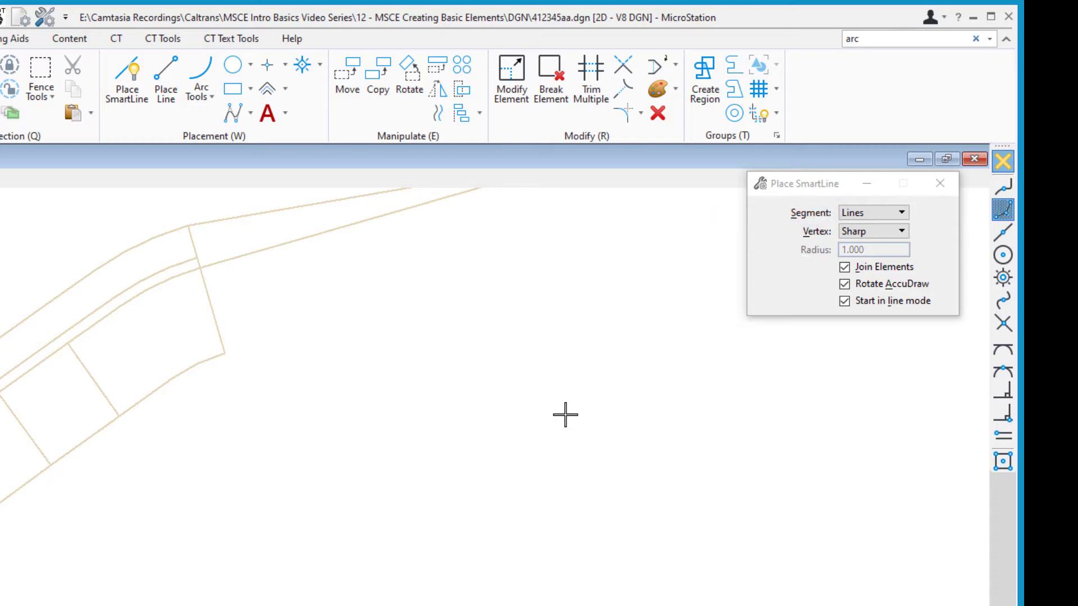
Start a SmartLine with a straight segment in the open area below the curb and continue it with a tangent arc.
left_click(258, 518)
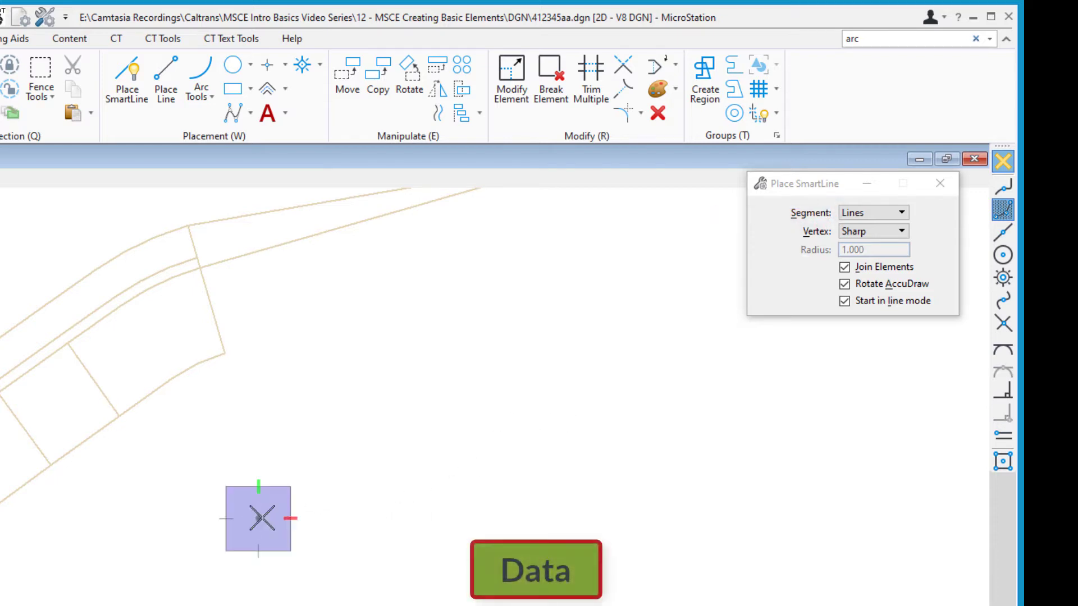
left_click(439, 427)
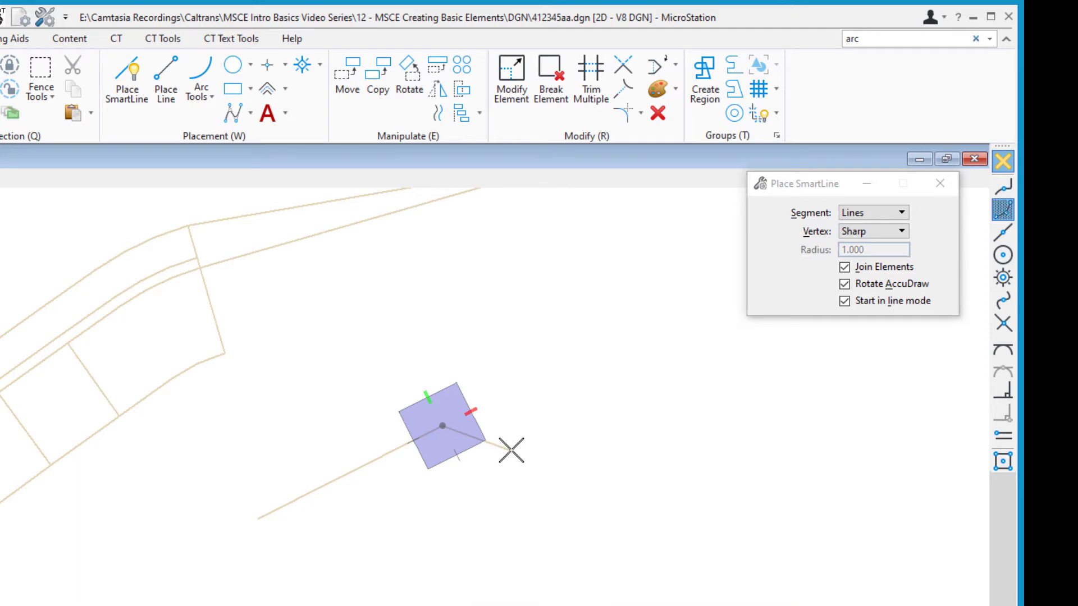
left_click(861, 214)
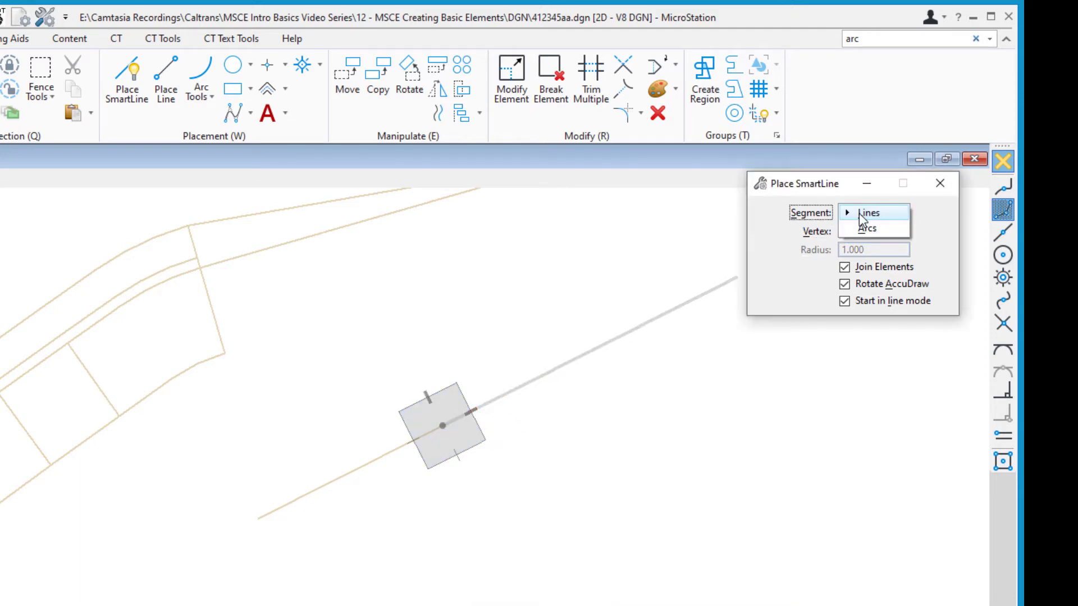
left_click(854, 233)
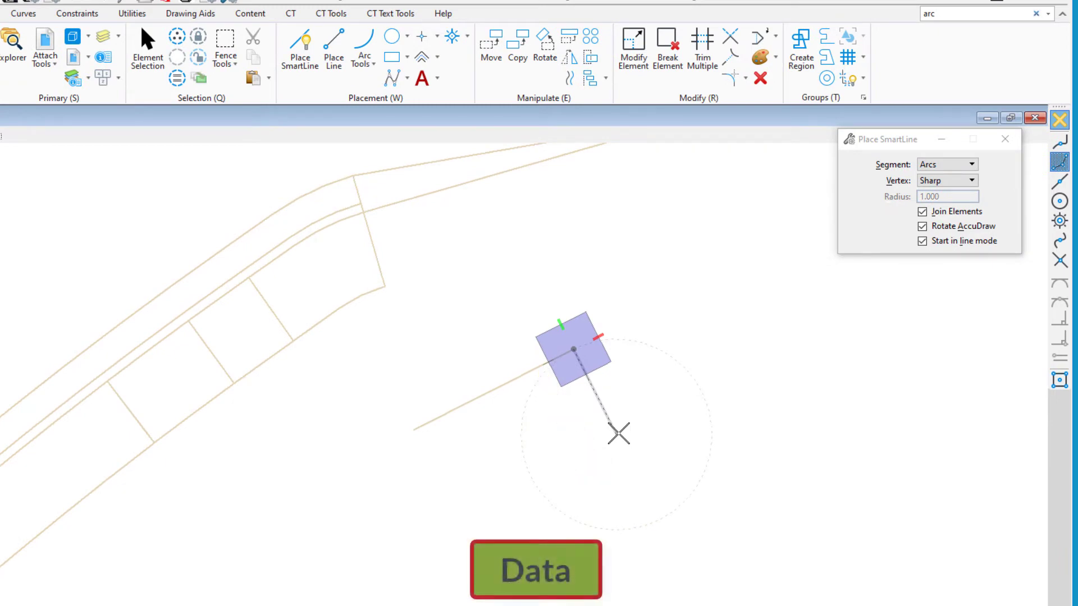
left_click(618, 434)
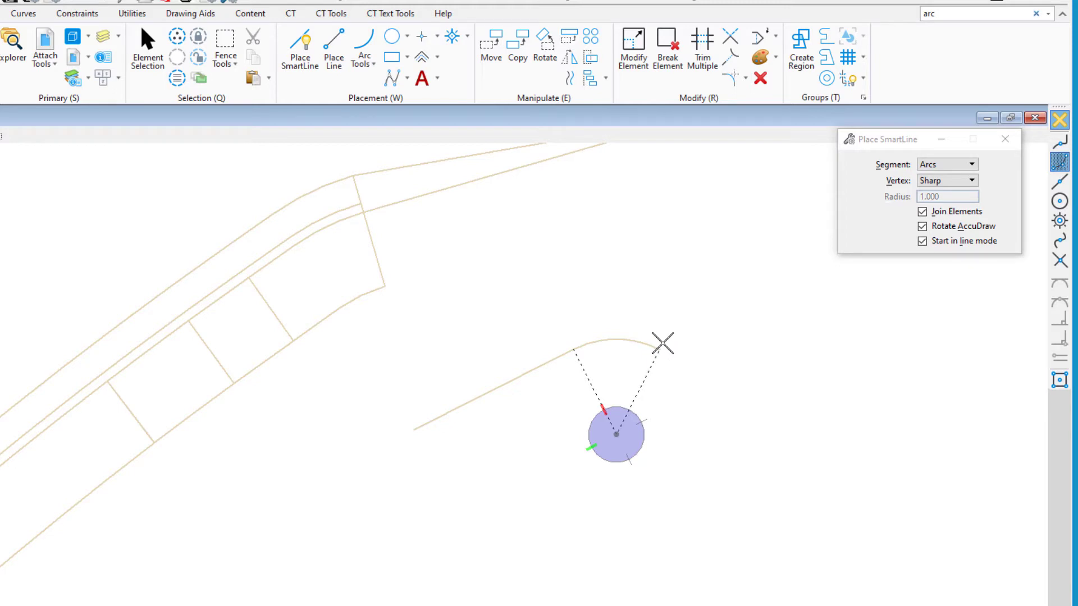
left_click(660, 340)
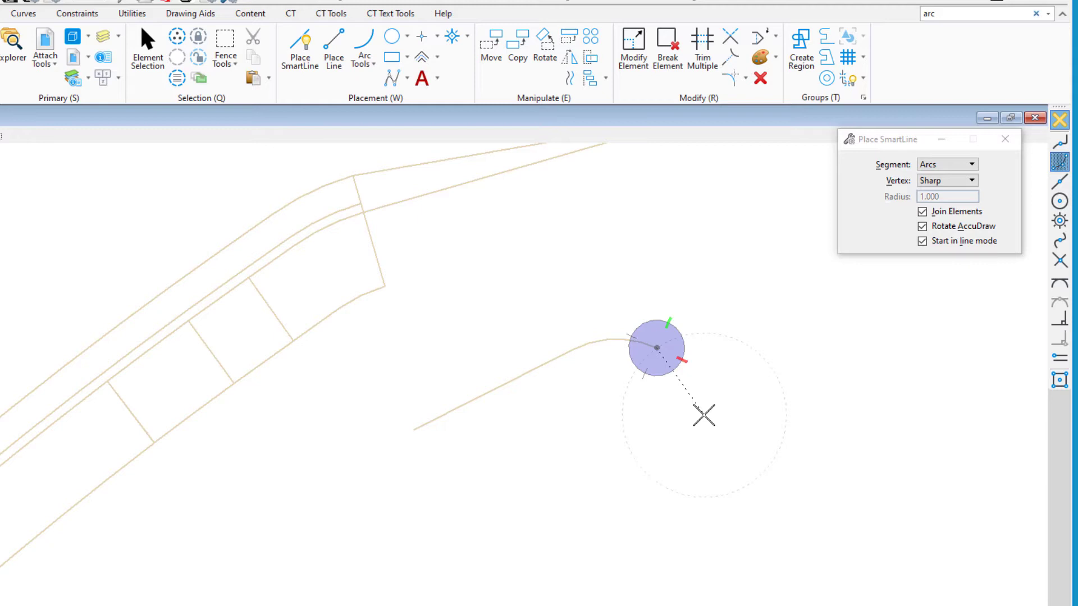
Finish the SmartLine with a straight Lines segment tangent to the arc, and undo the completed SmartLine.
key("shift+grave")
key("shift+grave")
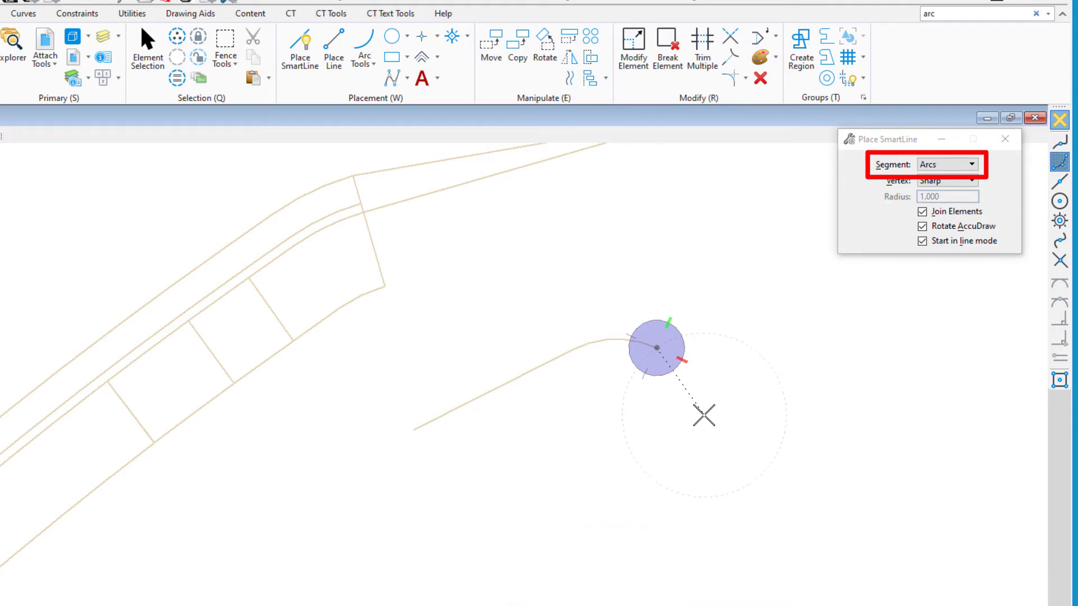
key("shift+grave")
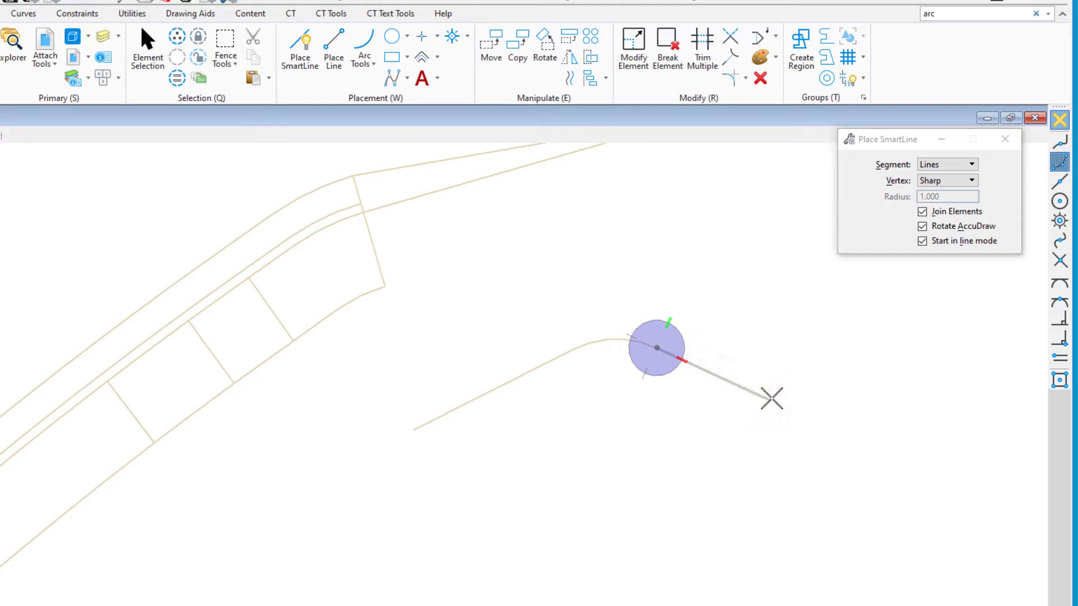
left_click(771, 399)
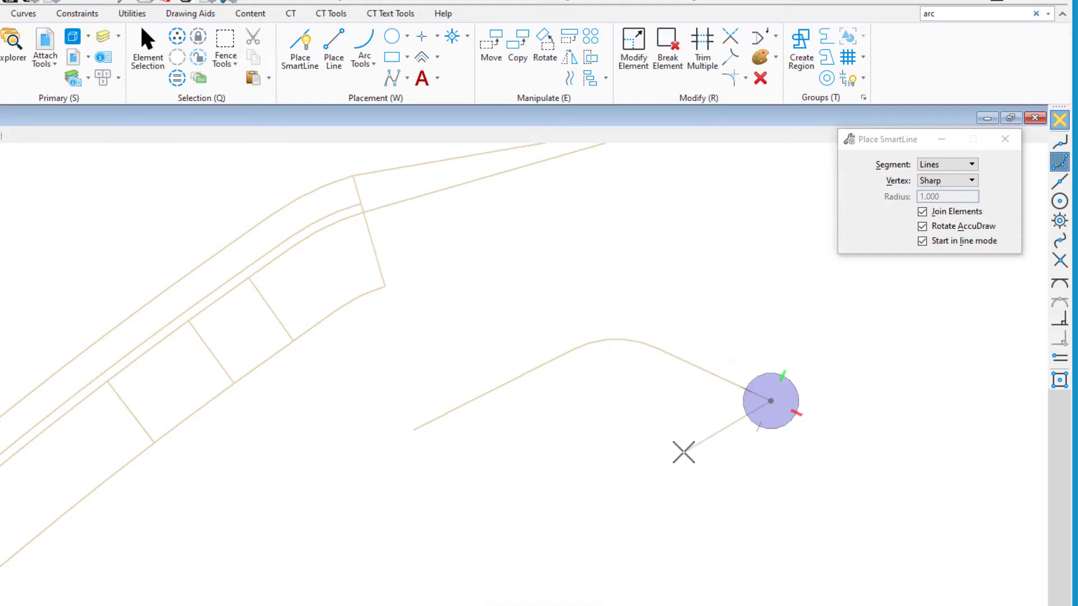
right_click(683, 452)
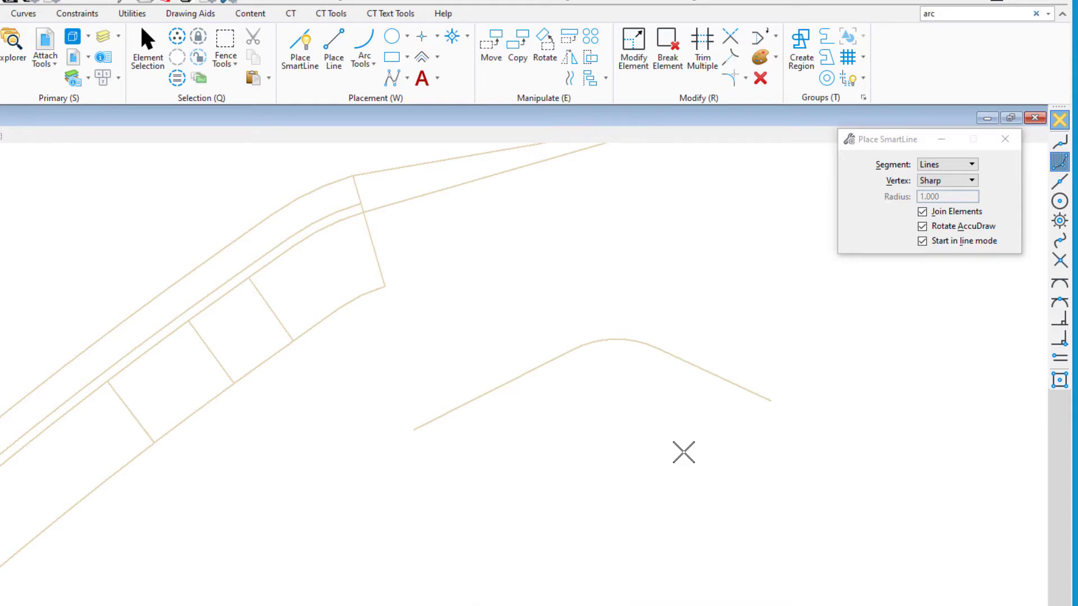
key("ctrl+z")
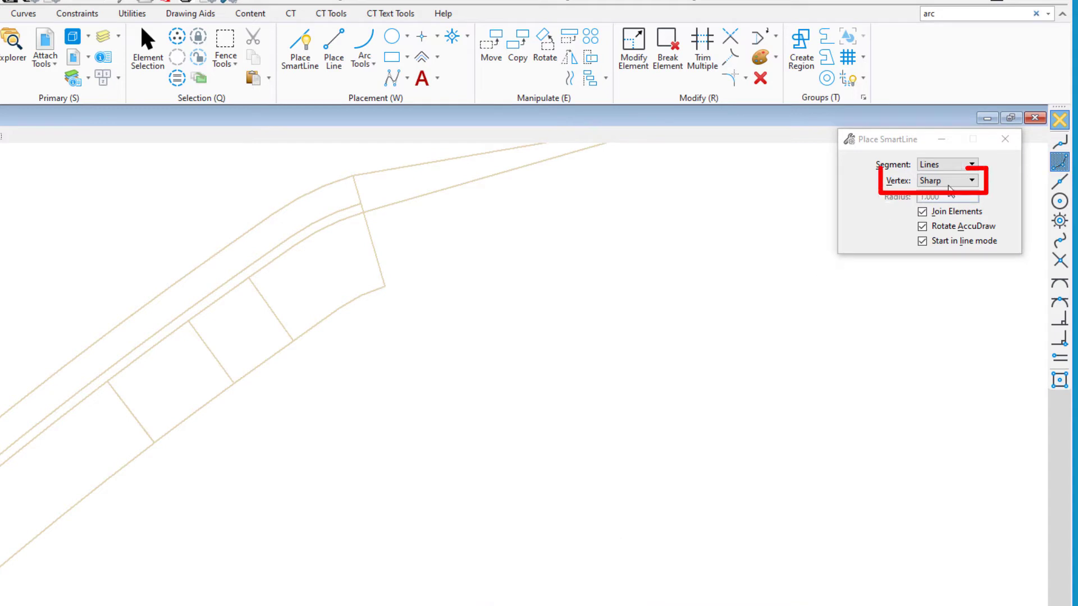
Start a Sharp-vertex SmartLine at the outer curb corner of the middle divider, with AccuDraw rotated to the adjoining curb edge.
left_click(950, 183)
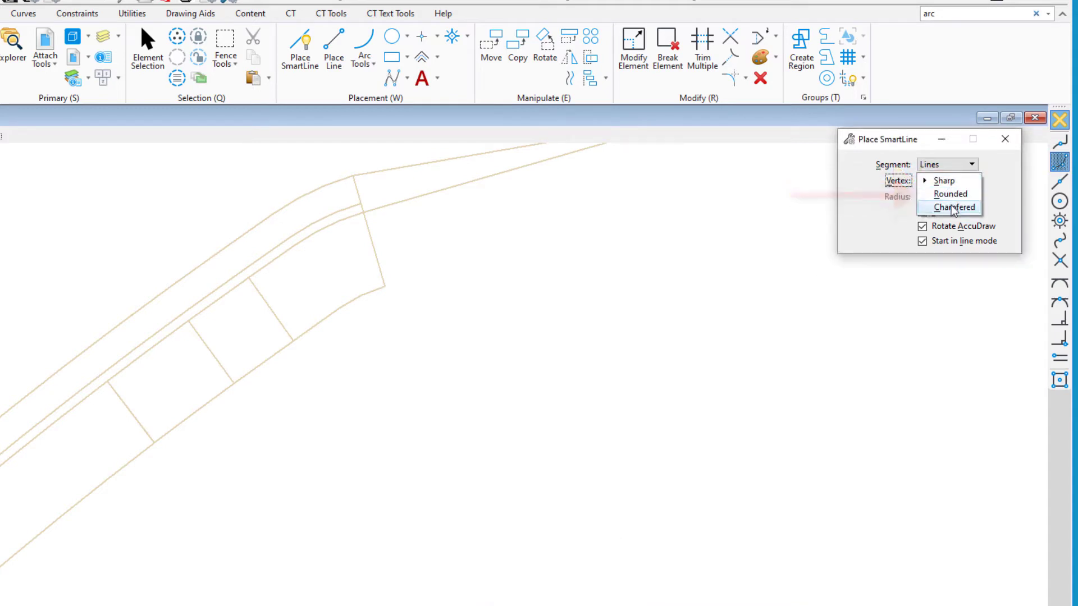
left_click(943, 183)
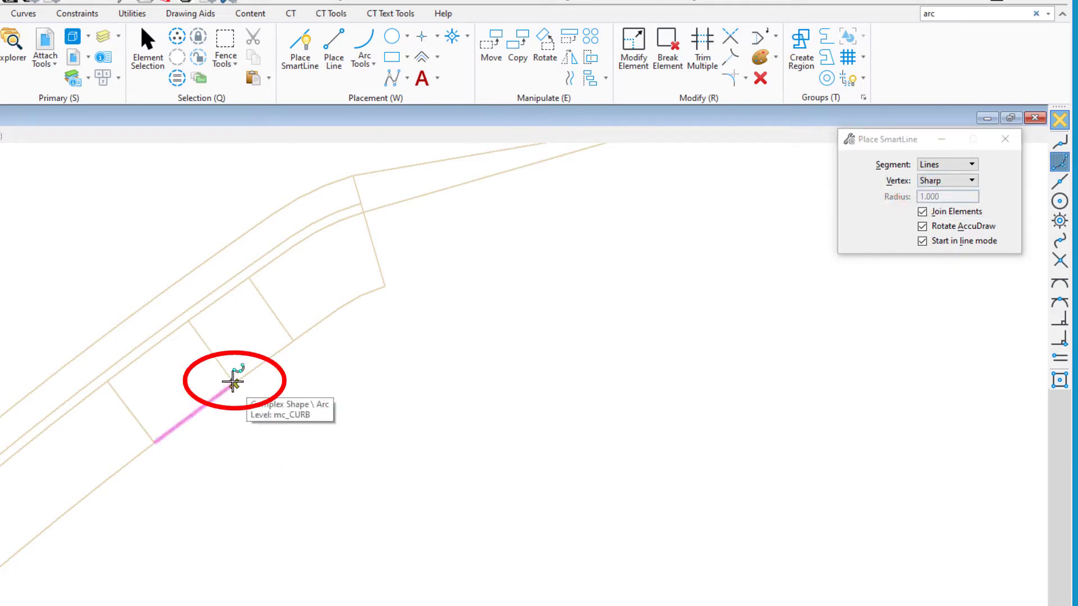
left_click(234, 382)
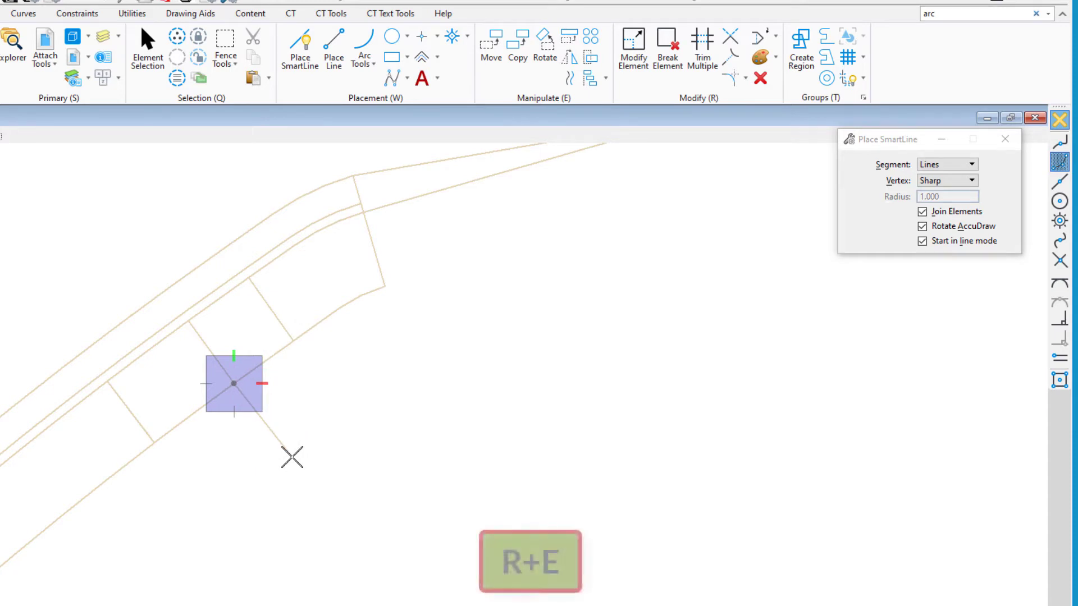
key("r")
key("e")
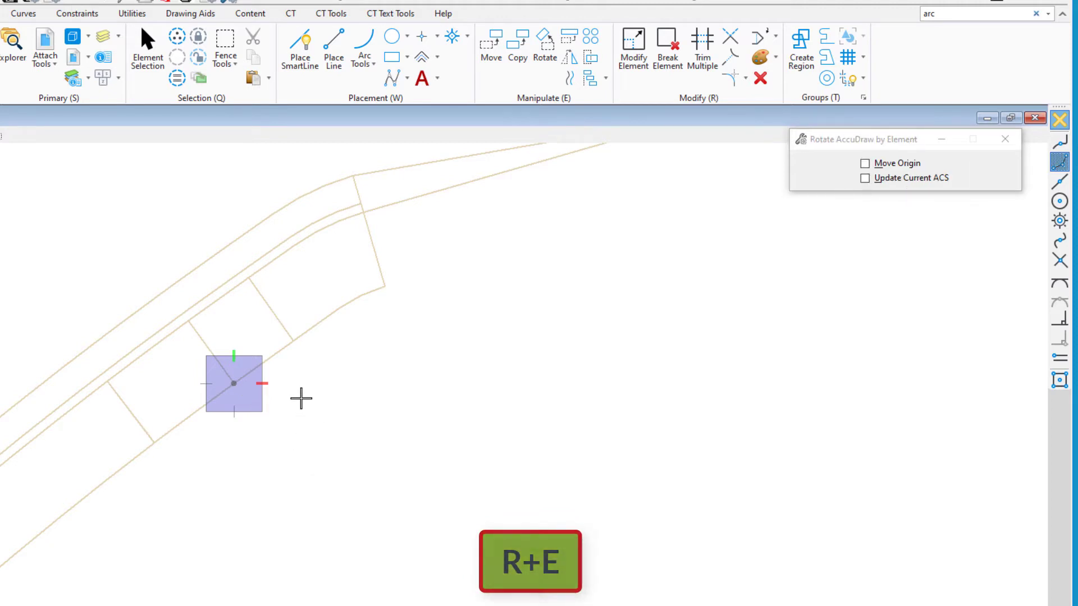
left_click(270, 355)
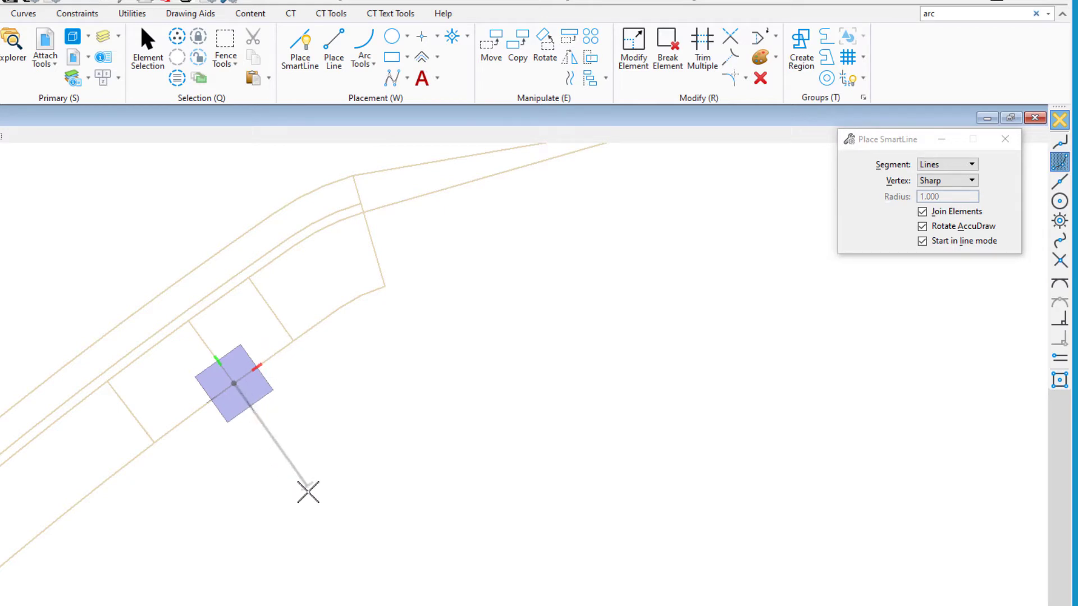
Place a segment 5 units long perpendicular to the curb edge, followed by a sharp-cornered segment parallel to the curb.
type("5")
left_click(309, 489)
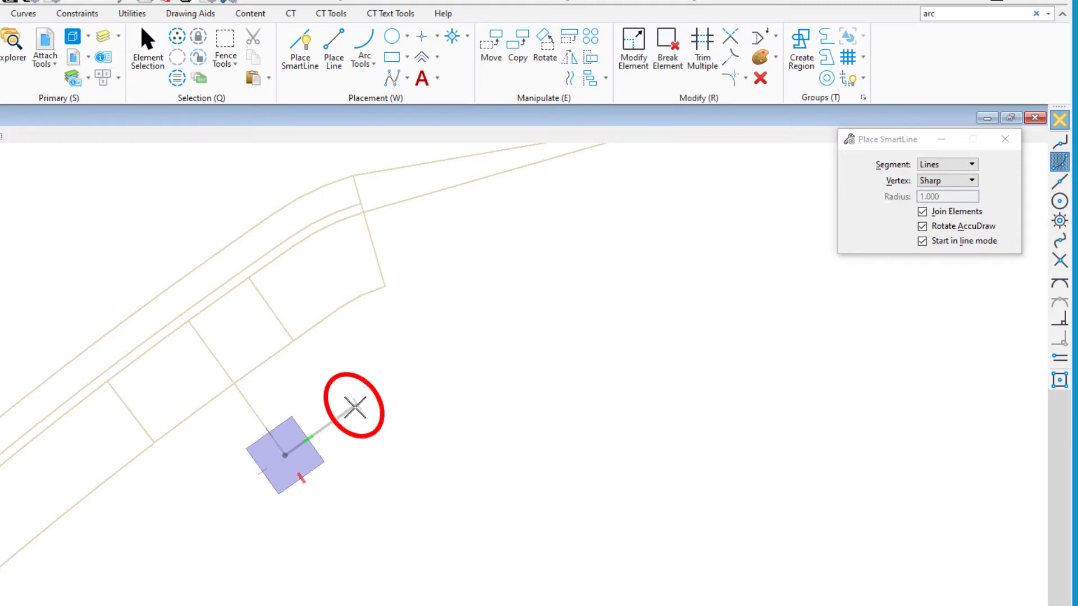
left_click(354, 406)
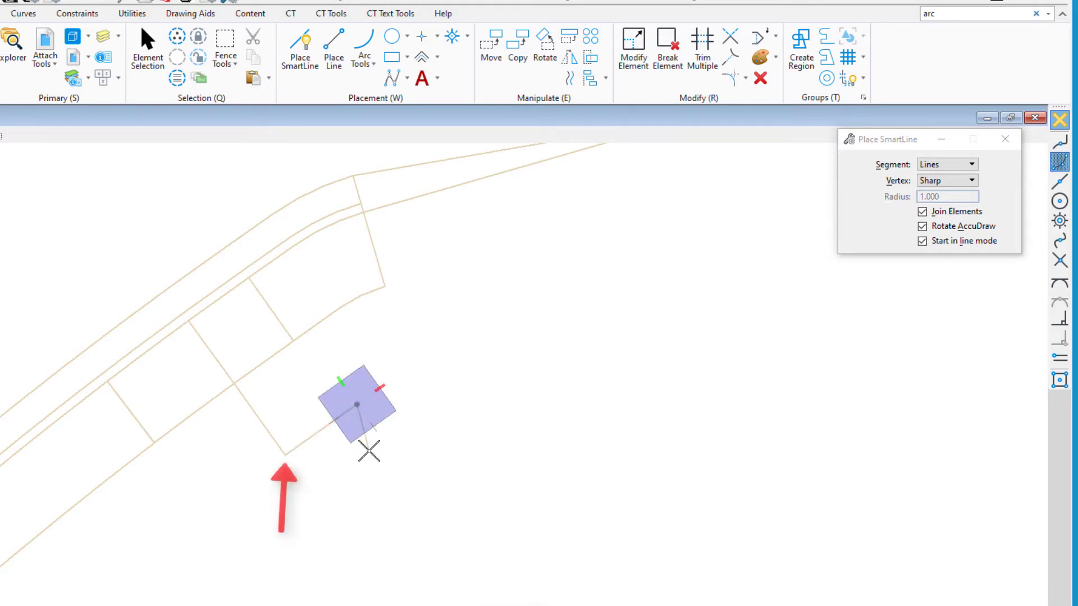
Switch the vertex type to Rounded with radius 2 and place a segment perpendicular to the previous one, away from the curb.
left_click(952, 181)
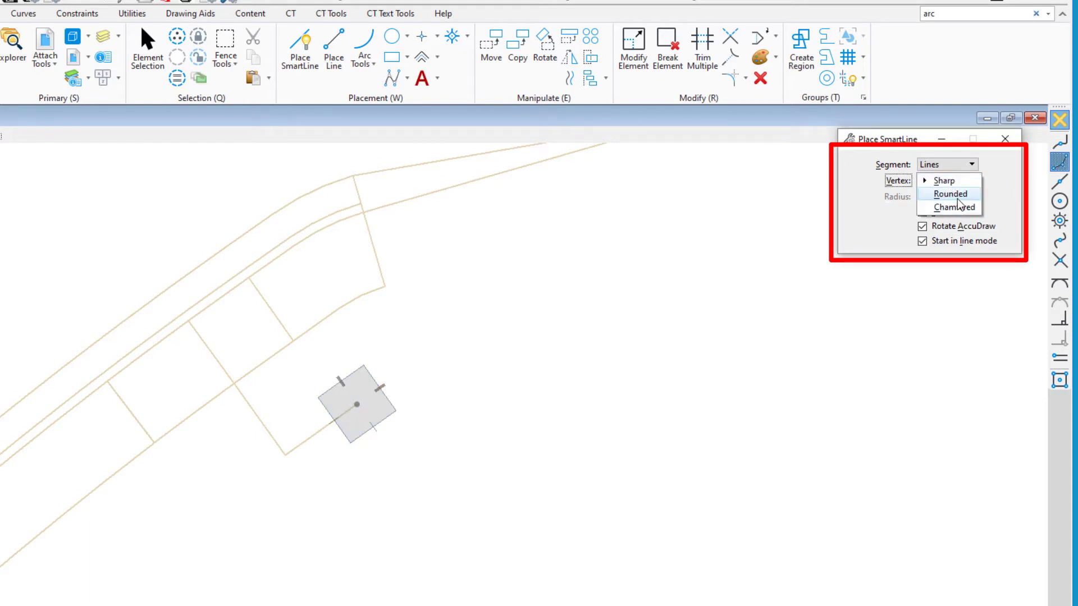
left_click(954, 194)
key("Tab")
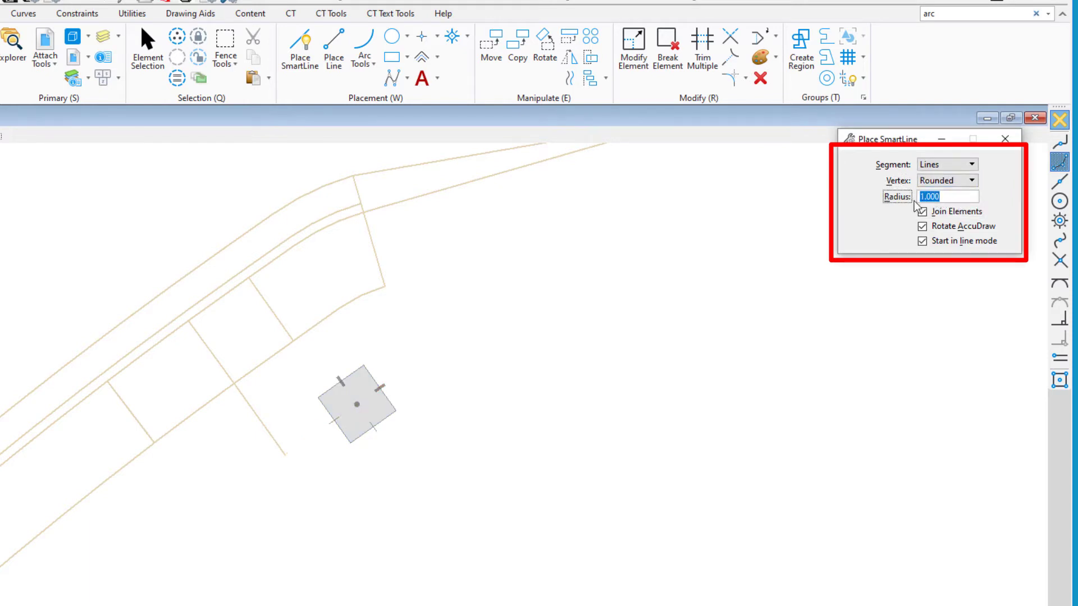
type("2")
key("Tab")
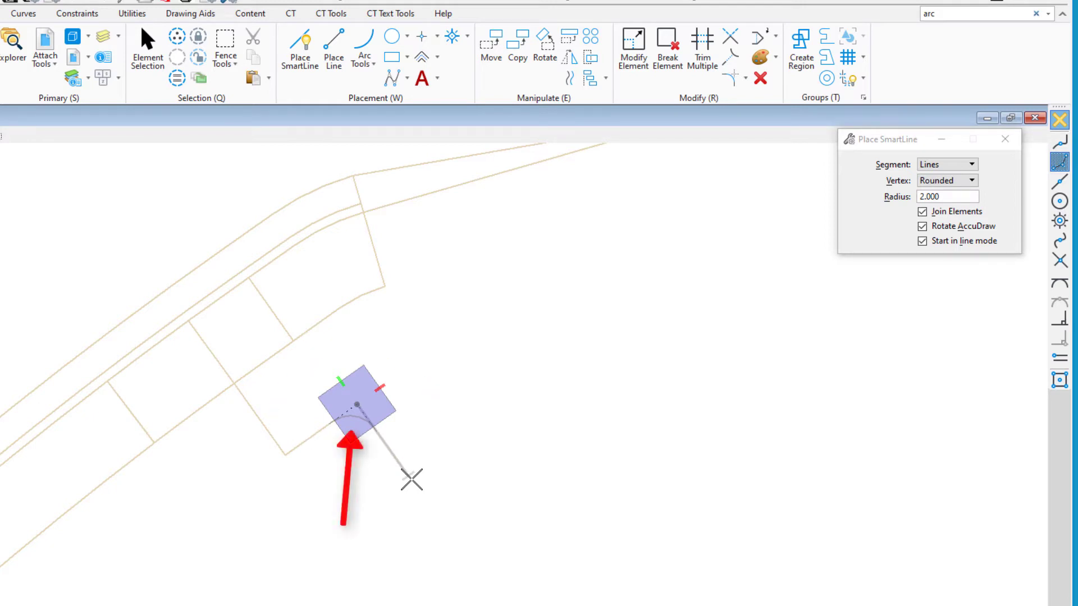
left_click(411, 479)
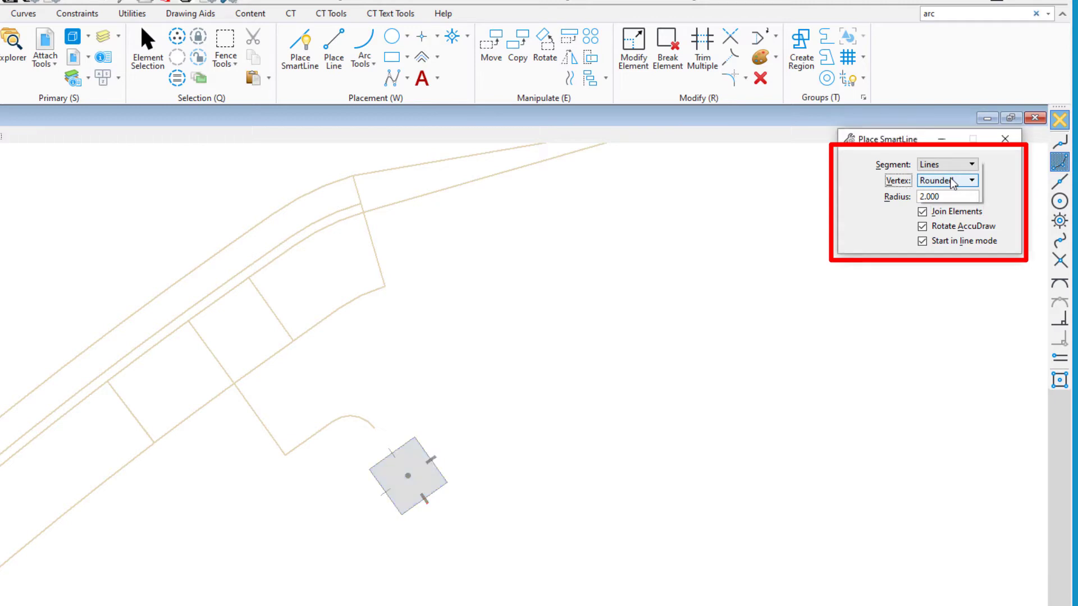
Switch the vertex type to Chamfered with offset 2 and finish the SmartLine with a segment parallel to the curb.
left_click(952, 182)
left_click(958, 198)
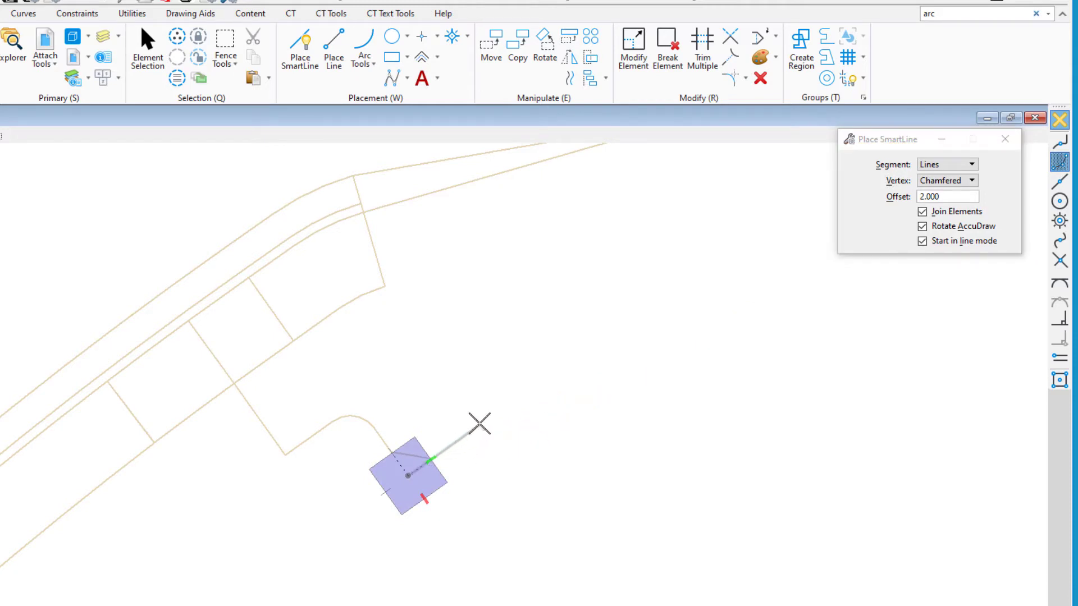
left_click(479, 424)
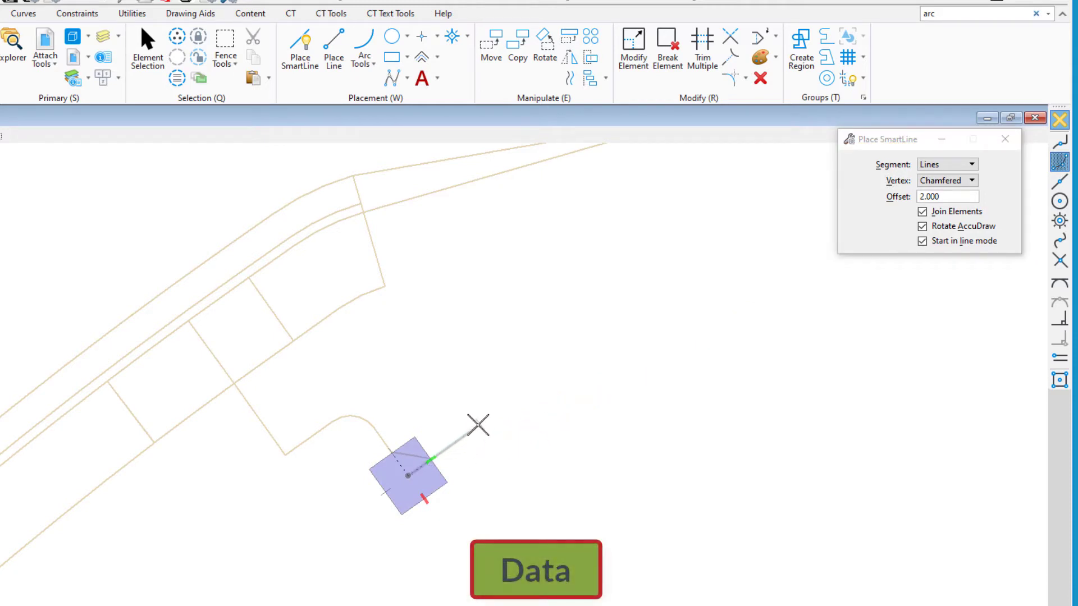
right_click(496, 368)
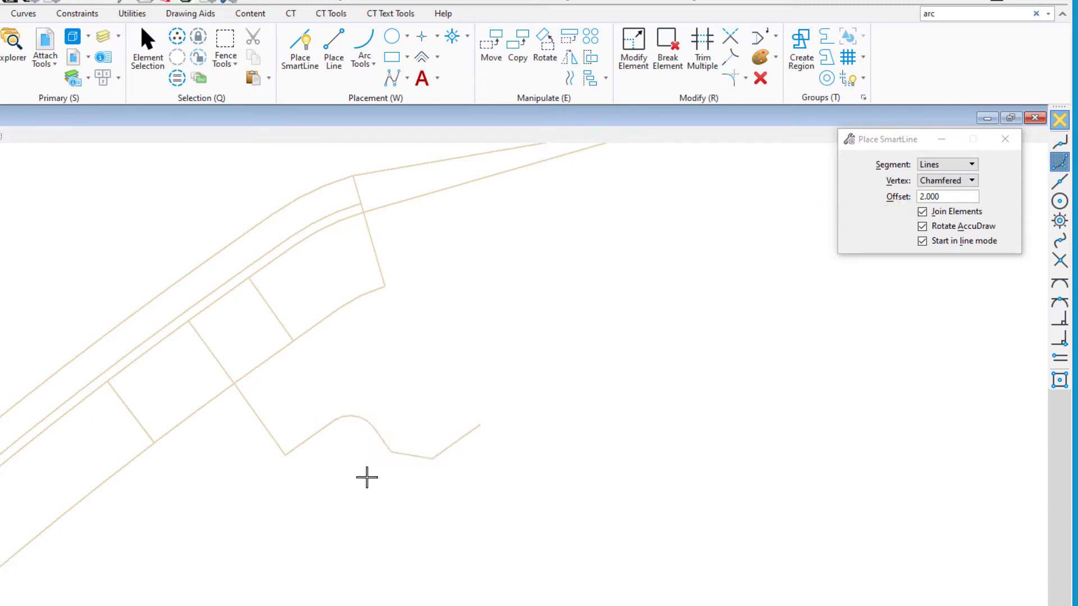
Undo the SmartLine with the sharp, rounded and chamfered corners, and set the vertex type back to Sharp.
left_click(948, 180)
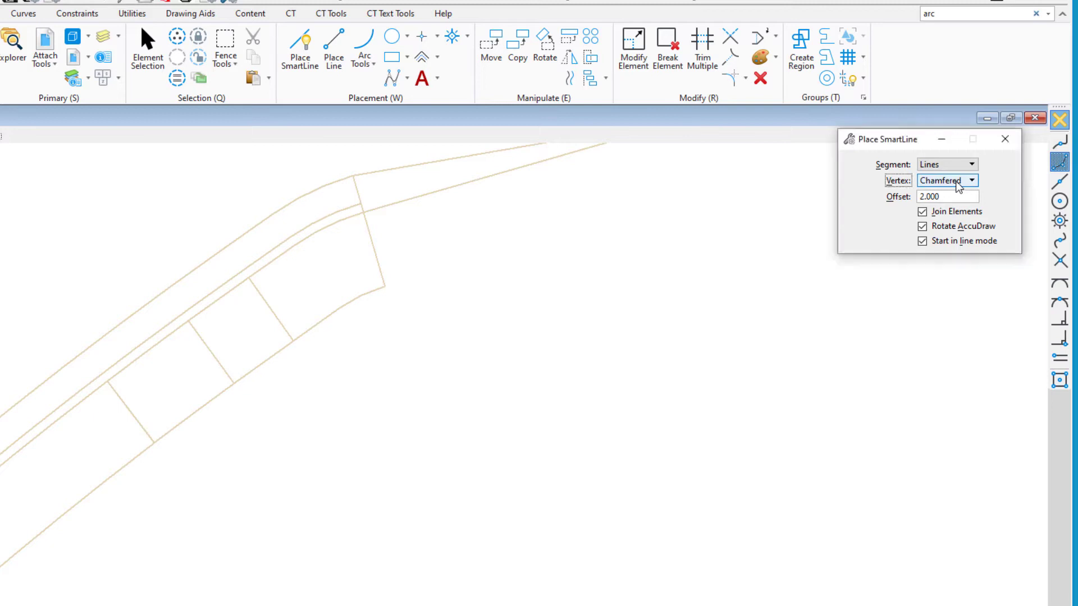
left_click(942, 155)
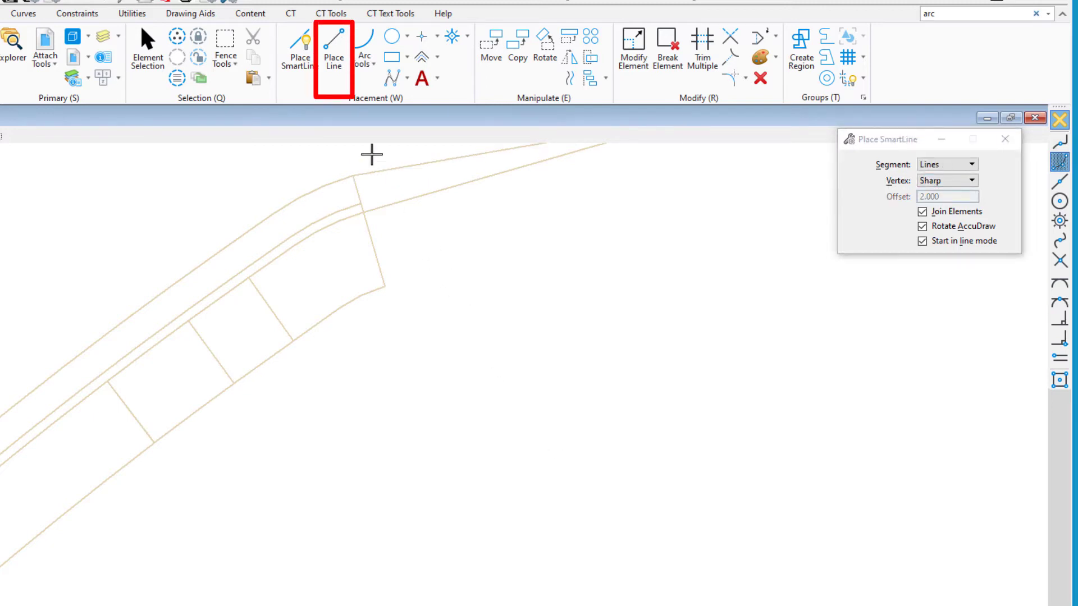
Start the Place Line tool with the length locked to 12 and the angle locked to N90°00'00"E.
left_click(333, 54)
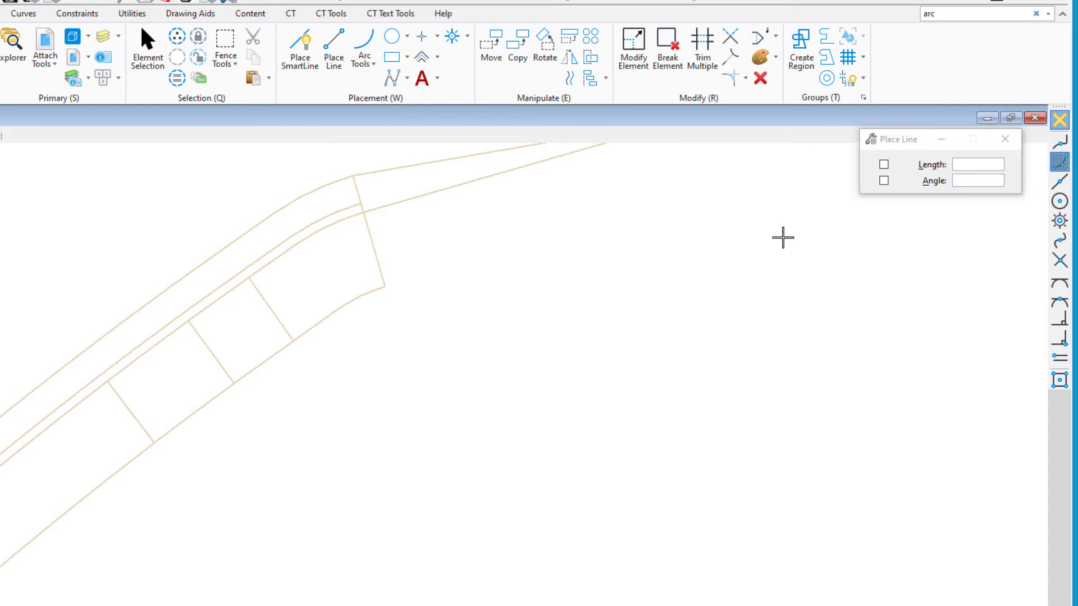
left_click(884, 165)
left_click(883, 164)
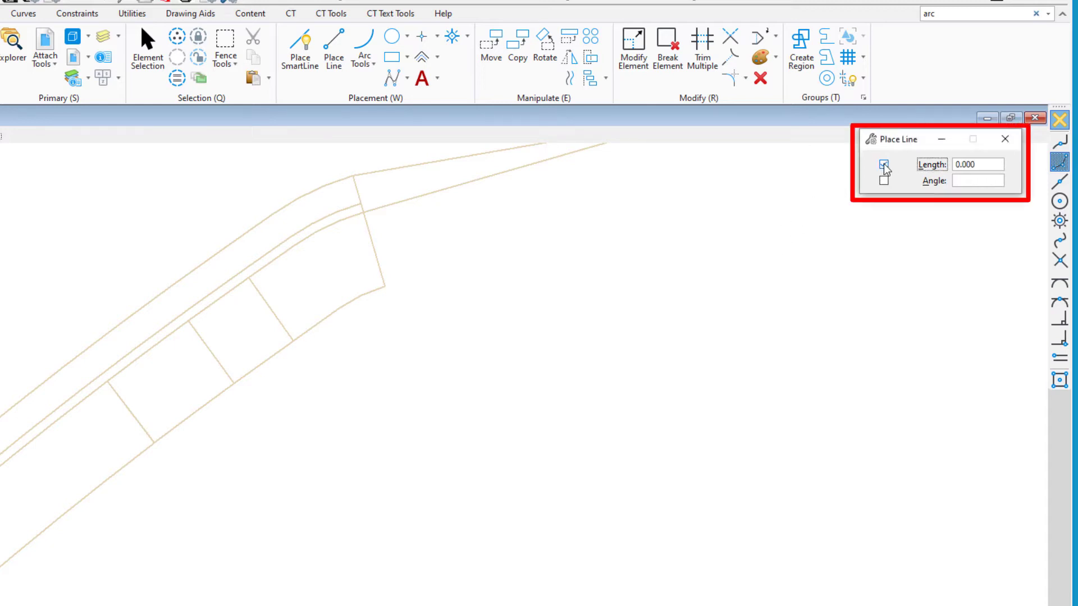
left_click(884, 181)
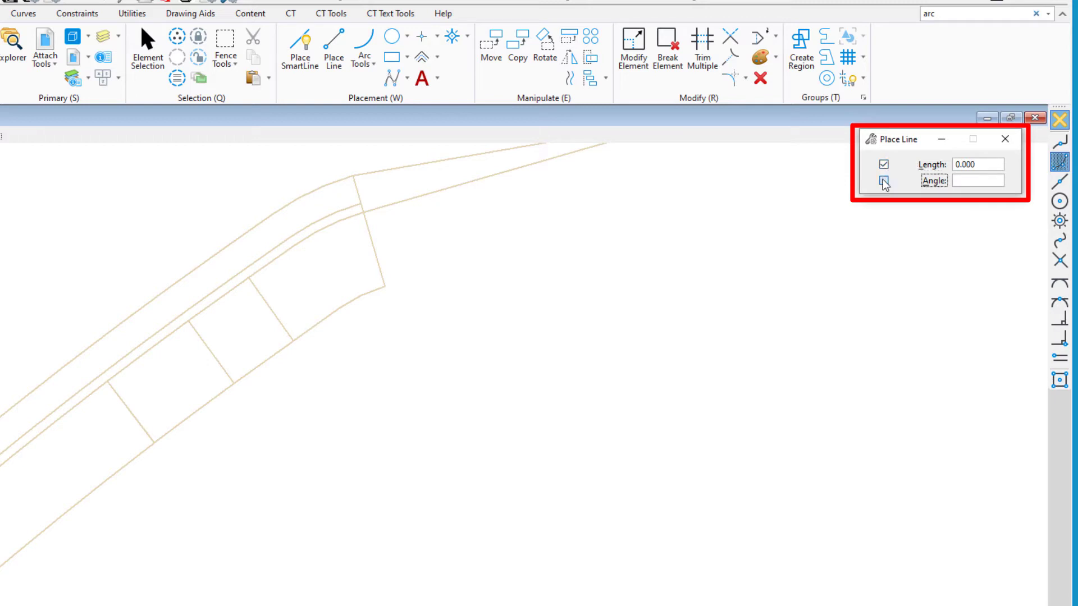
left_click(979, 163)
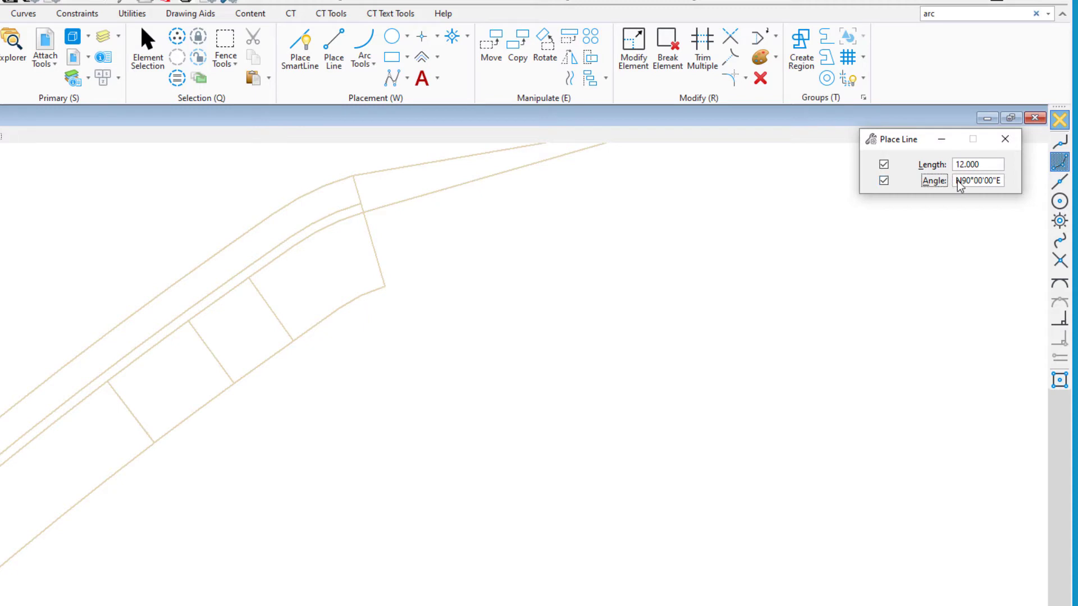
Set the locked angle to N45°00'00"E, place the 12-unit line in the open area beside the curb, and undo it.
left_click(957, 180)
key("BackSpace")
key("Return")
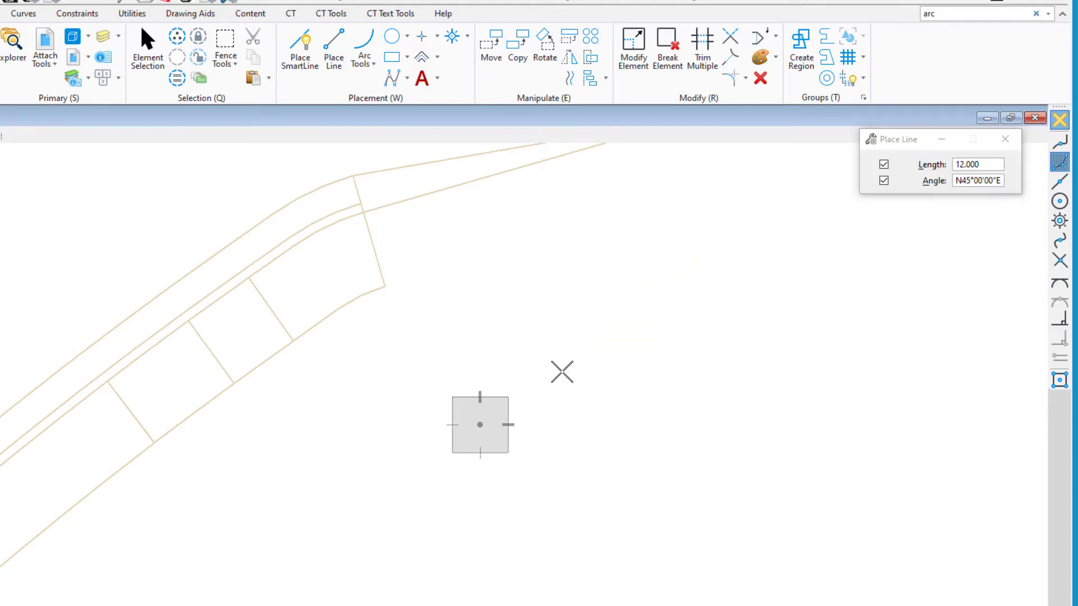
left_click(562, 372)
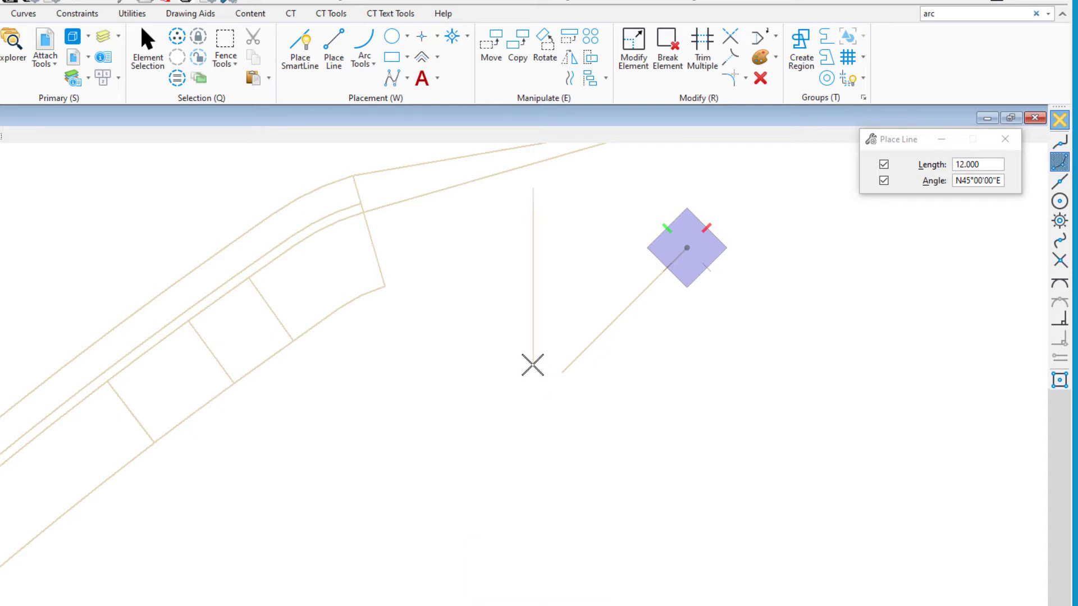
right_click(532, 364)
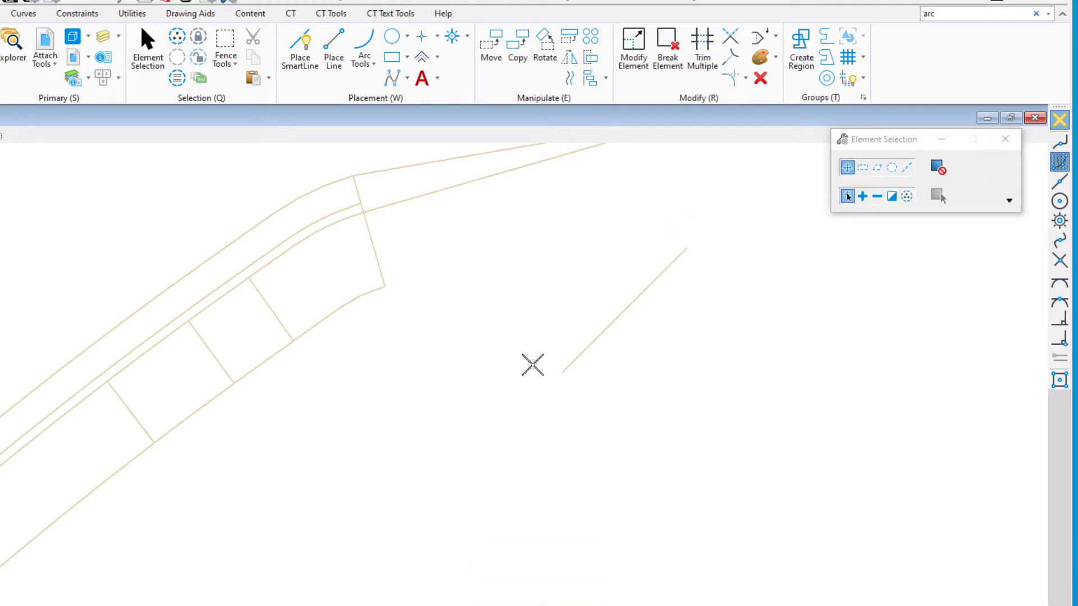
key("ctrl+z")
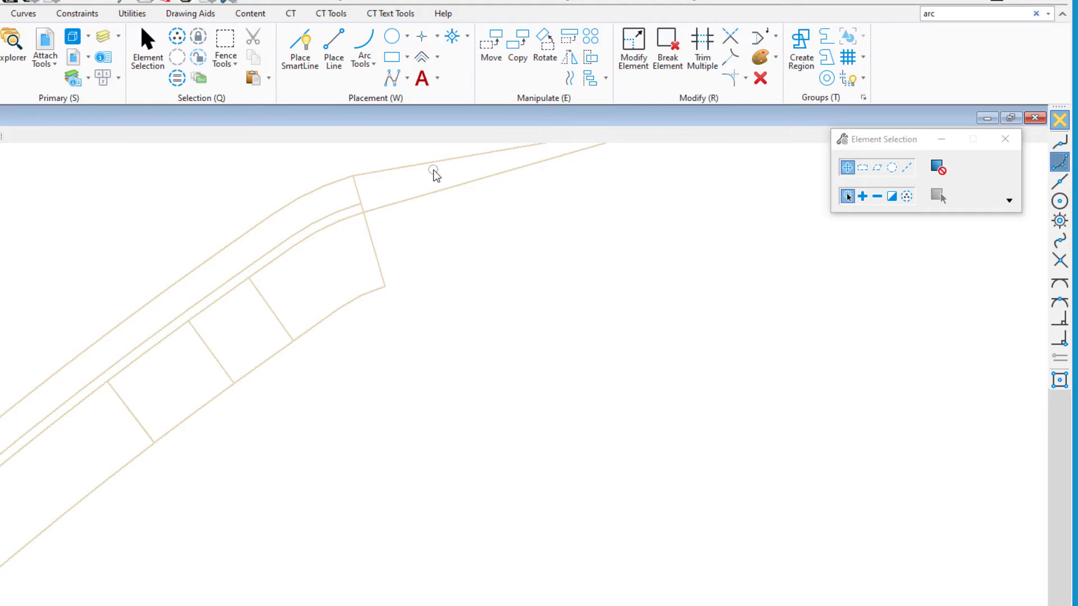
Place a Start, Center arc bulging outward between the outer ends of two neighbouring curb cross lines, centred midway between them, and undo it.
left_click(364, 59)
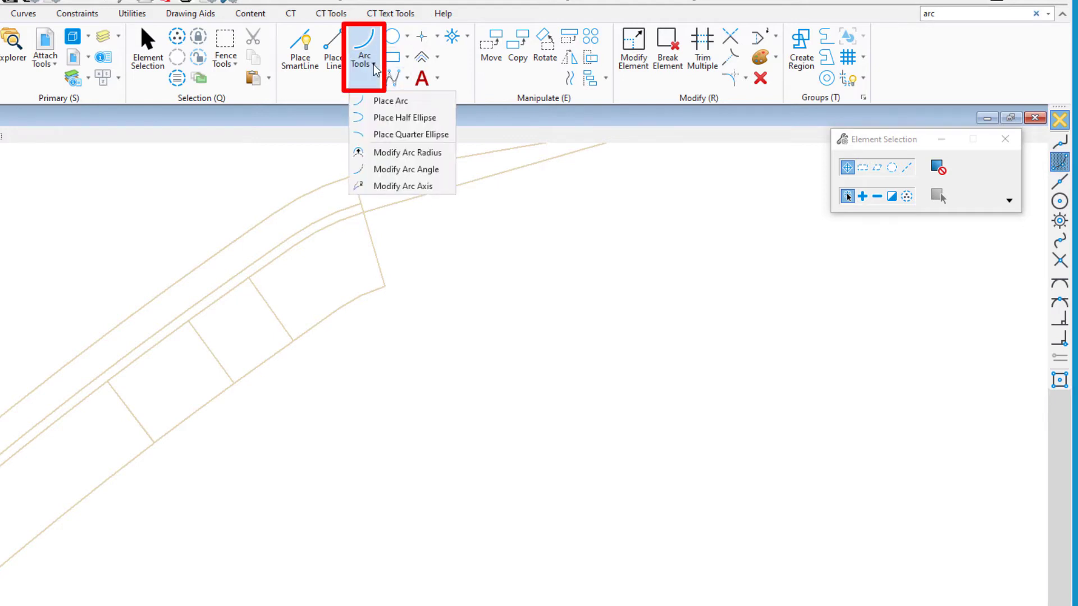
left_click(393, 103)
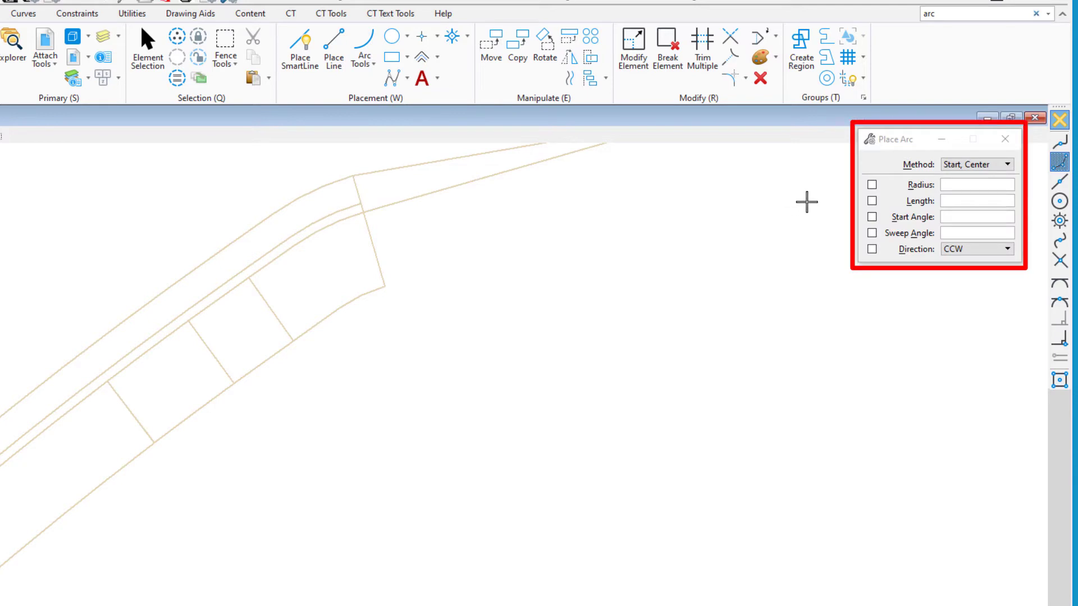
left_click(1007, 165)
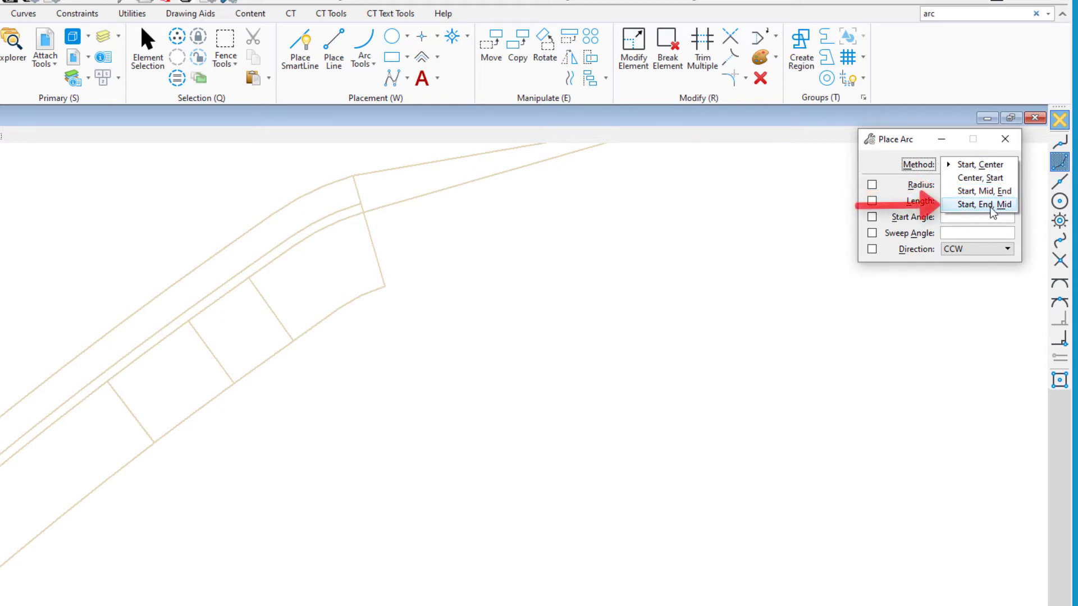
left_click(971, 166)
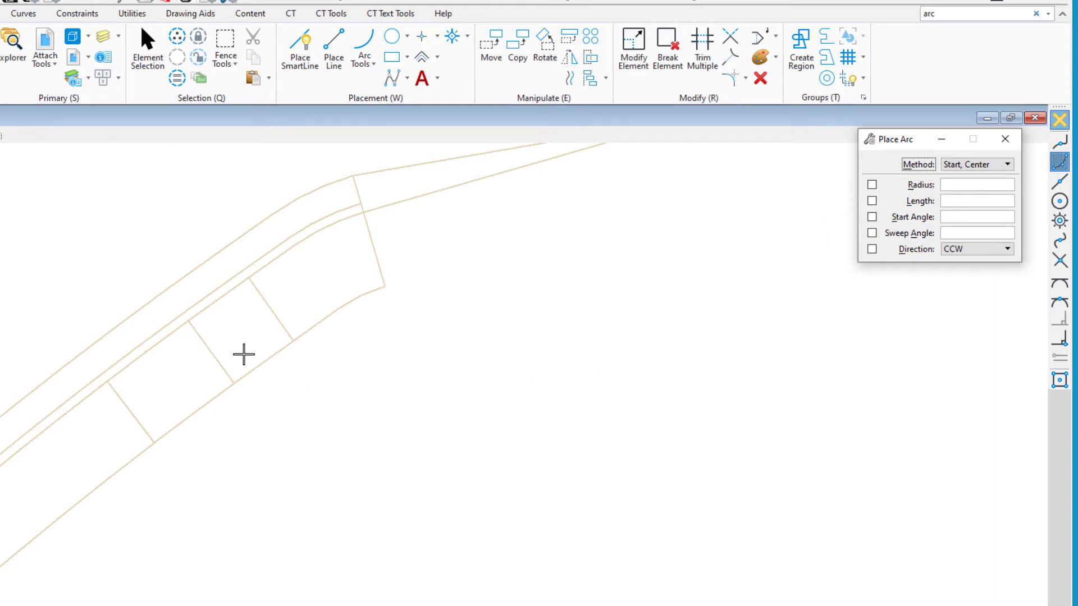
scroll(244, 354, "up", 2)
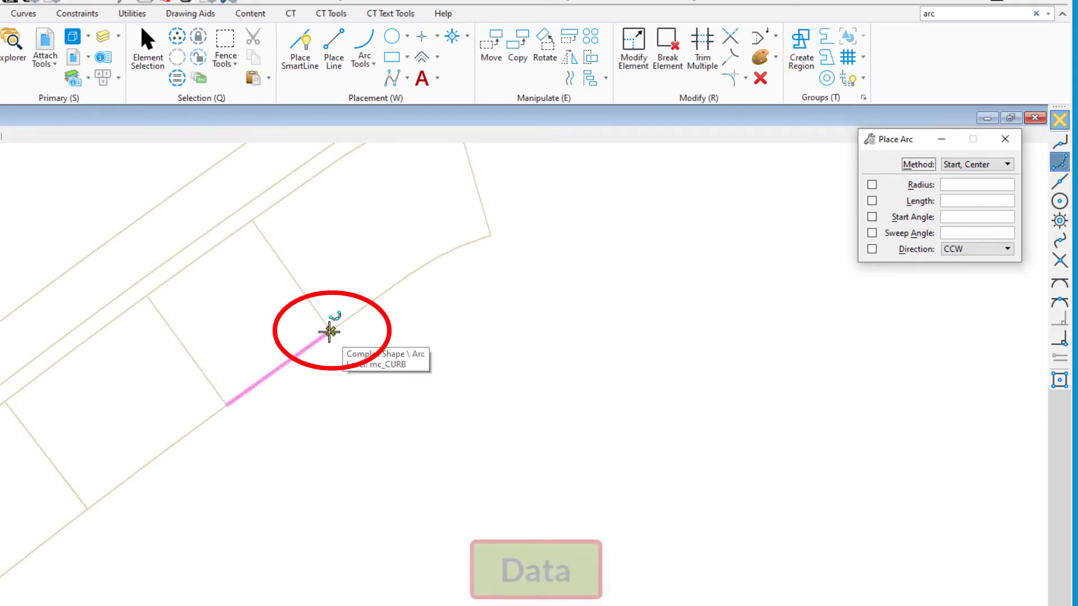
left_click(330, 331)
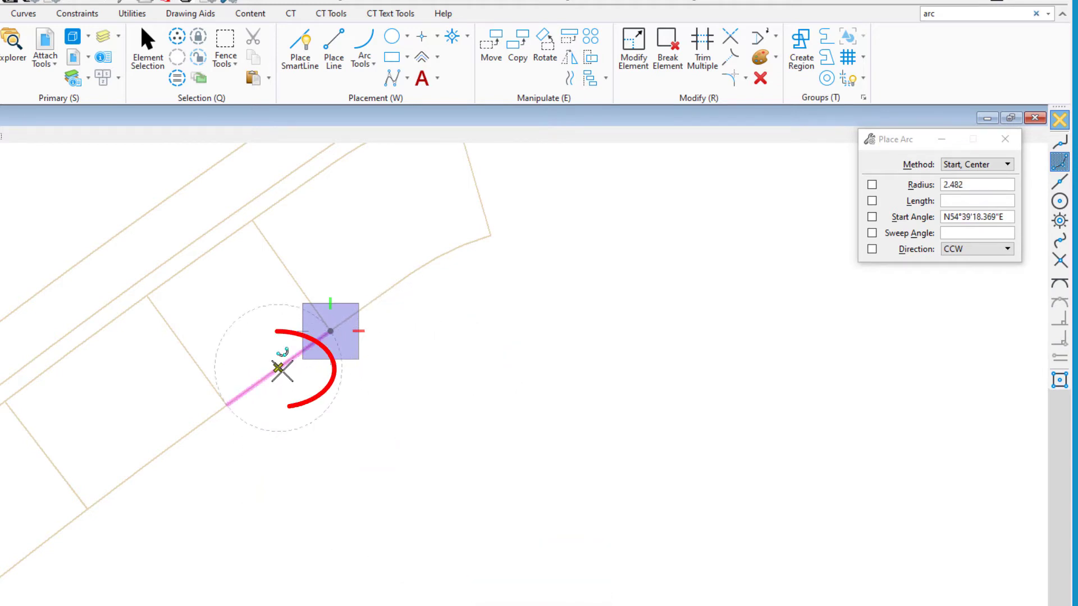
left_click(278, 367)
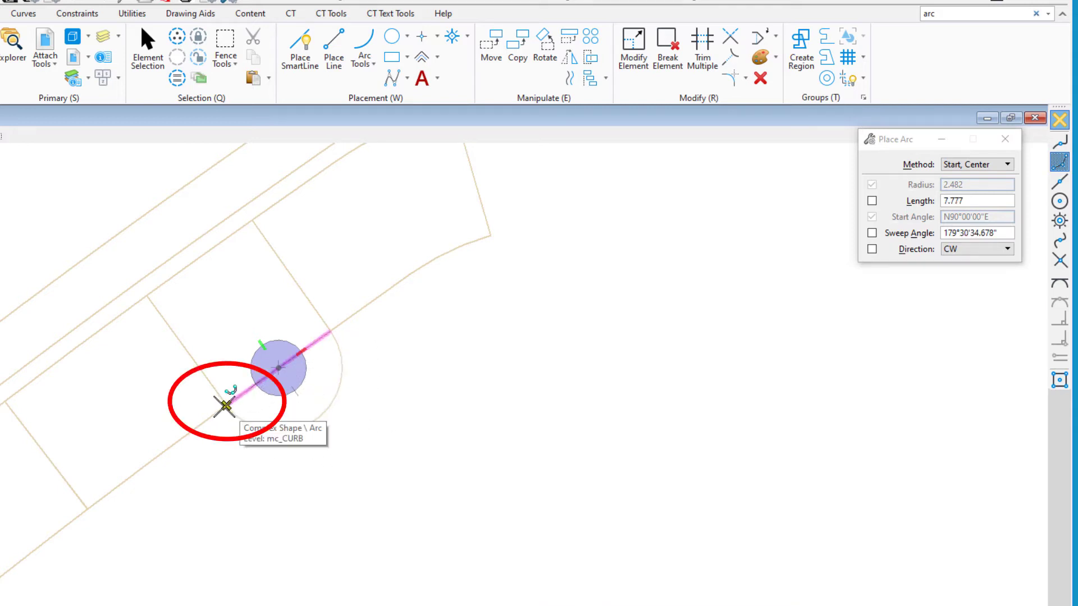
left_click(226, 408)
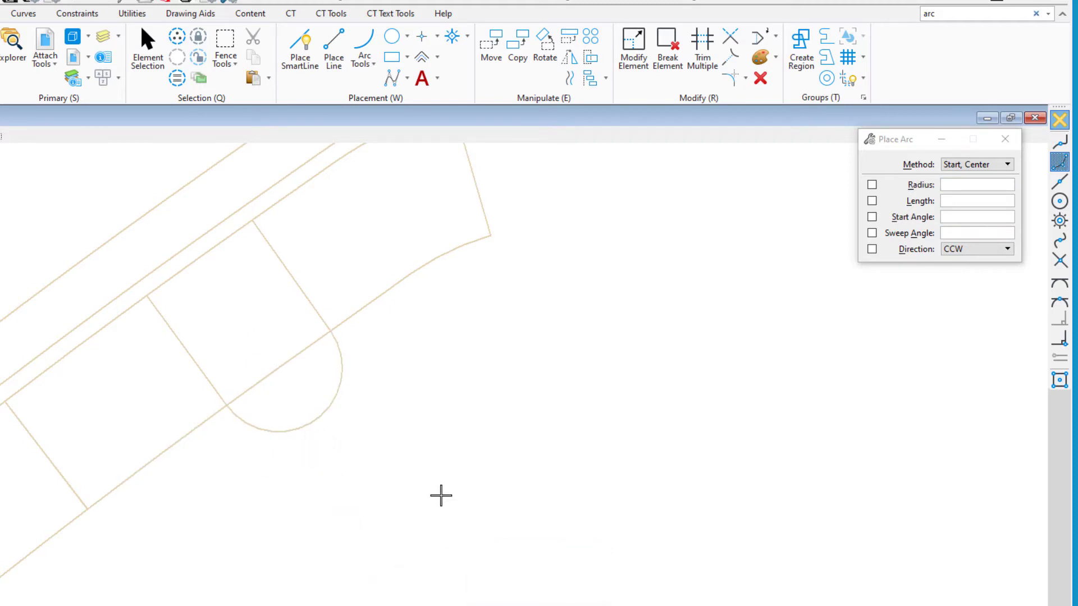
key("ctrl+z")
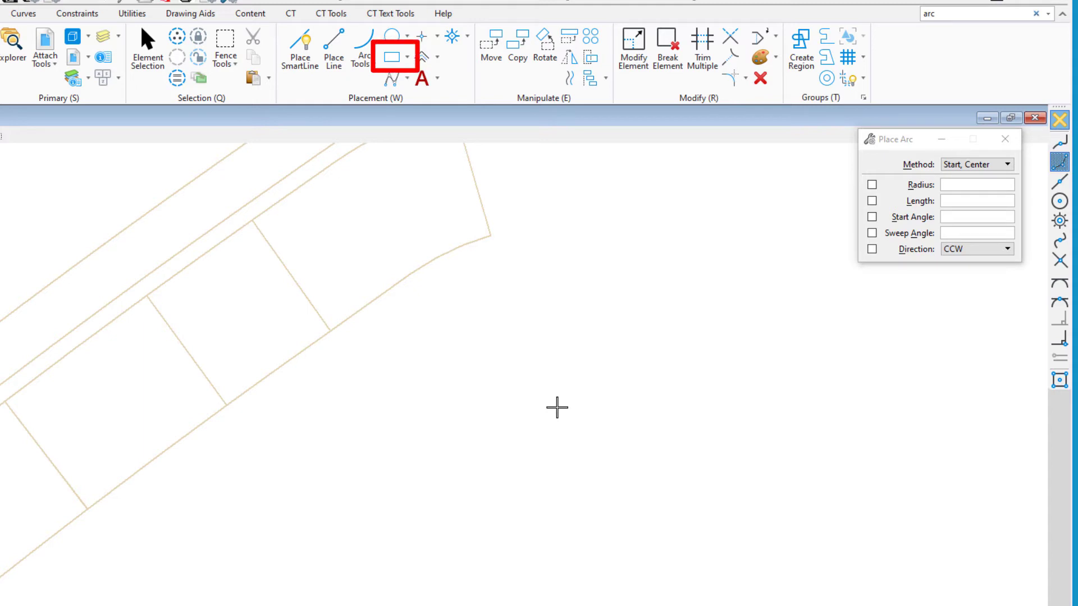
Place an Orthogonal block with Area Solid and Fill Type None in the open space beside the curb.
left_click(393, 57)
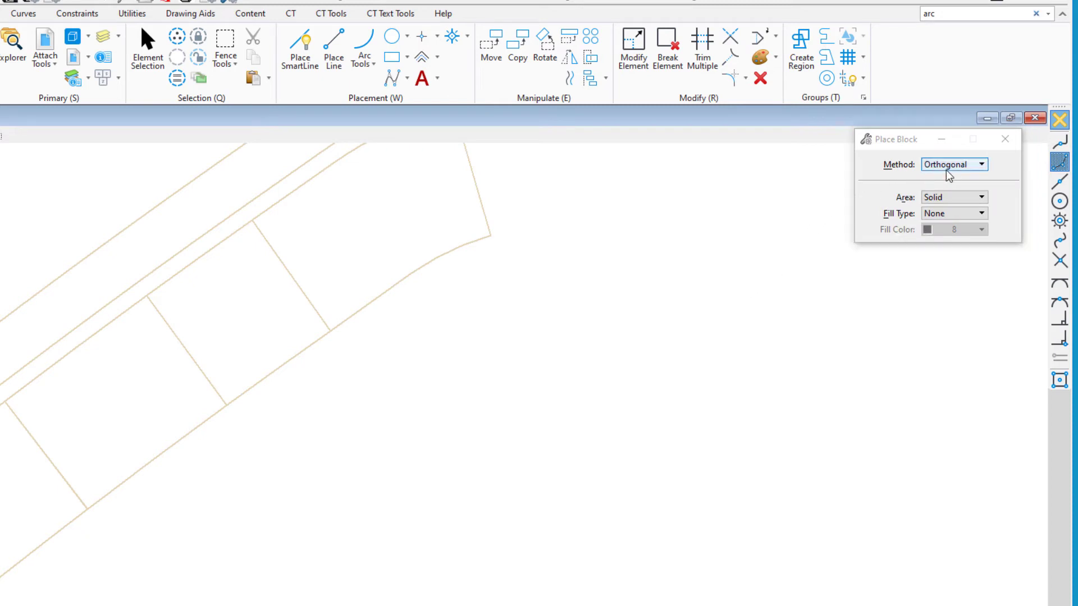
left_click(963, 165)
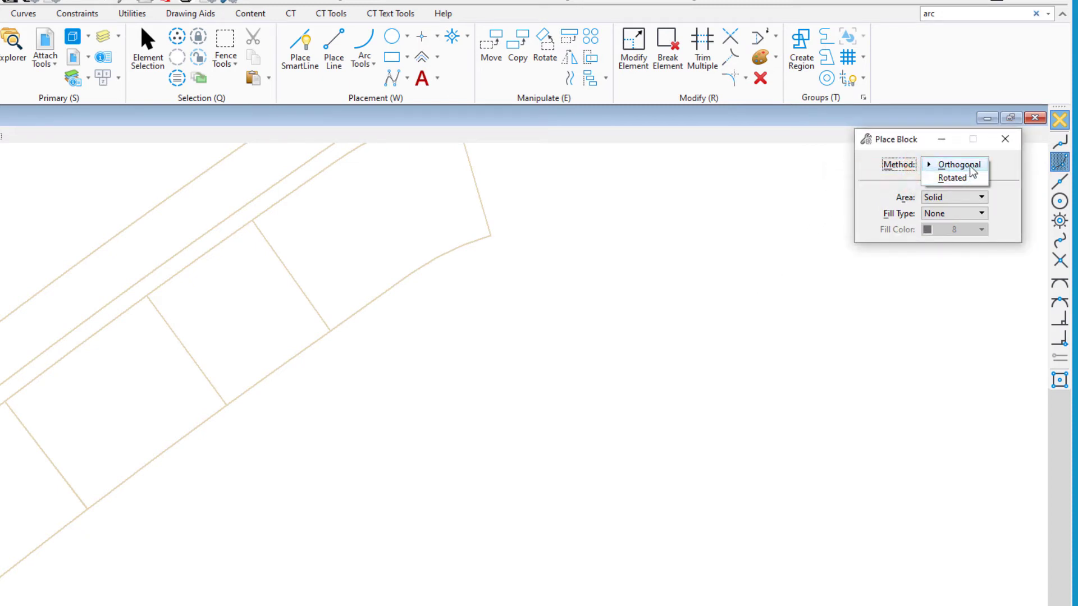
left_click(972, 166)
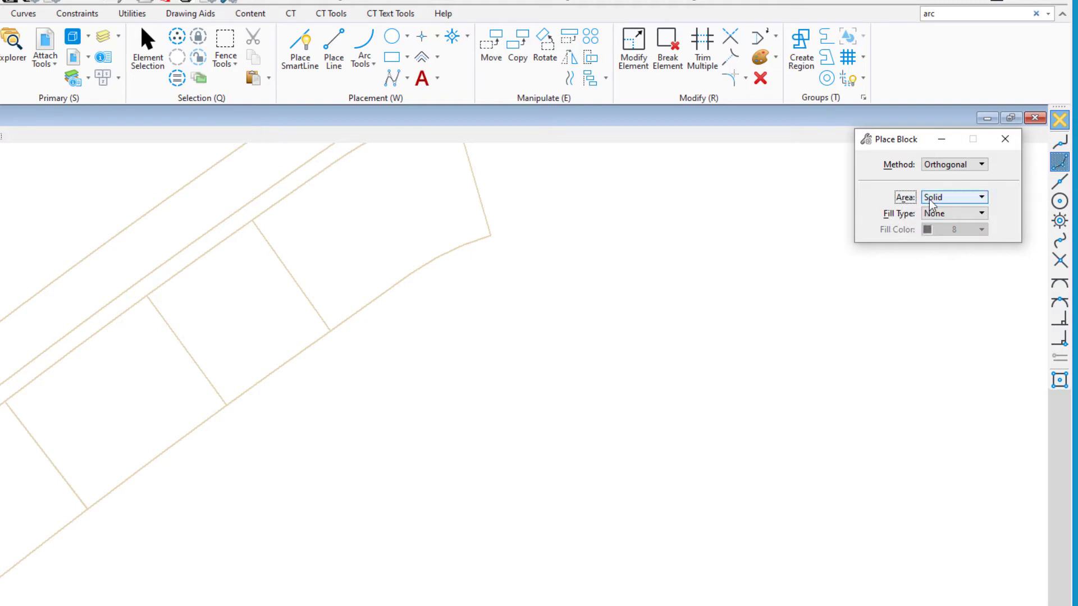
left_click(956, 203)
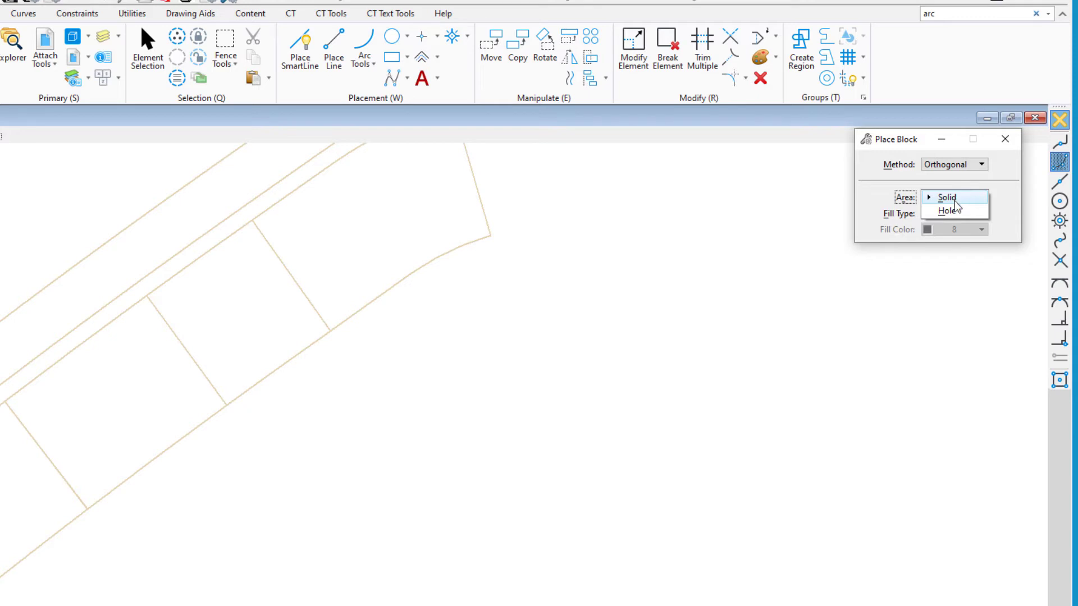
left_click(954, 201)
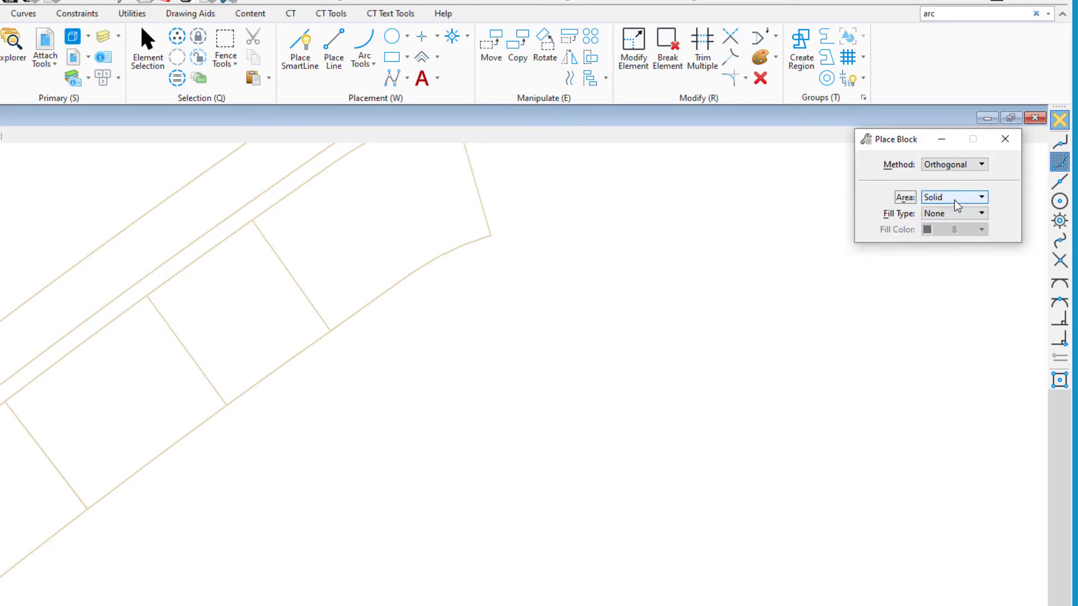
left_click(947, 215)
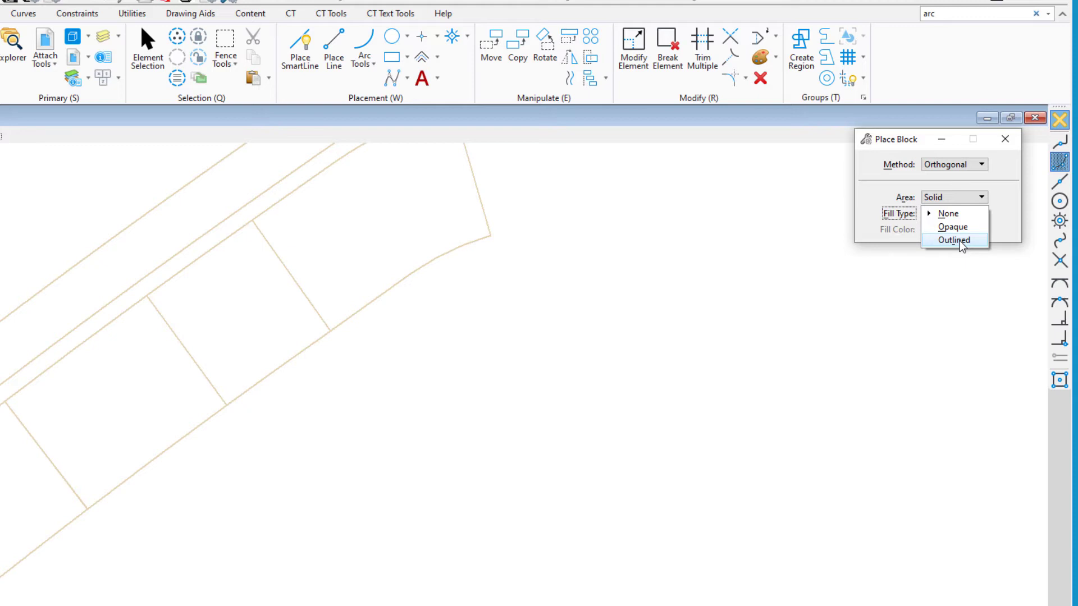
left_click(947, 215)
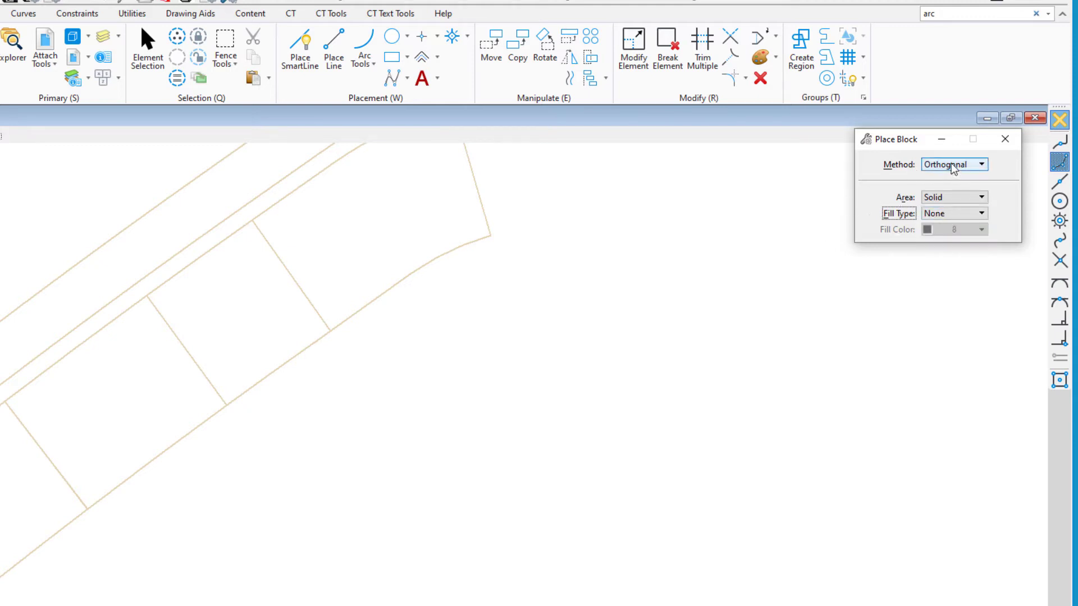
left_click(493, 476)
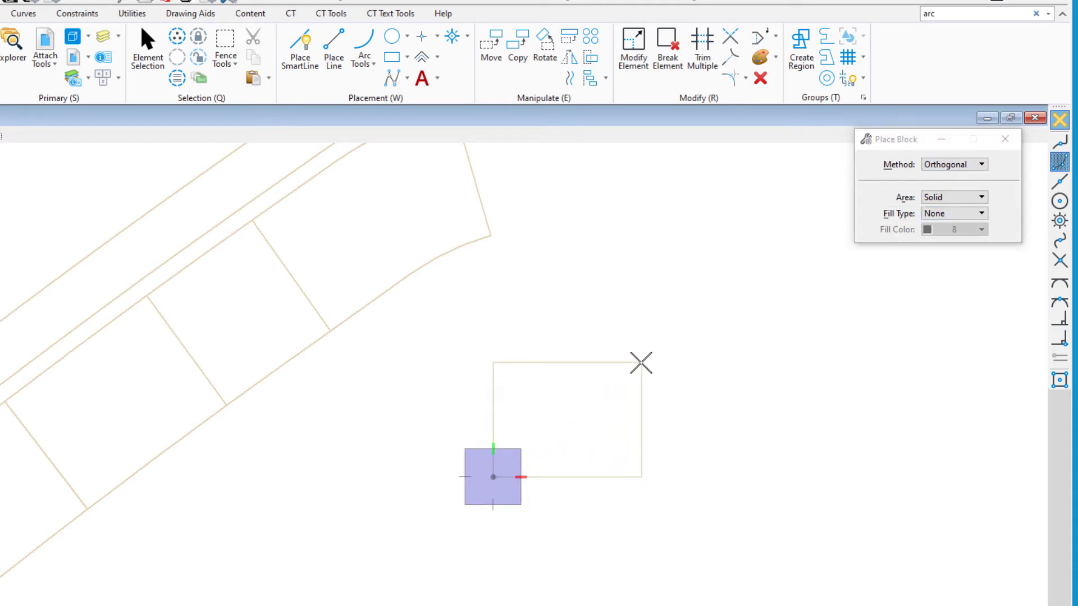
left_click(641, 362)
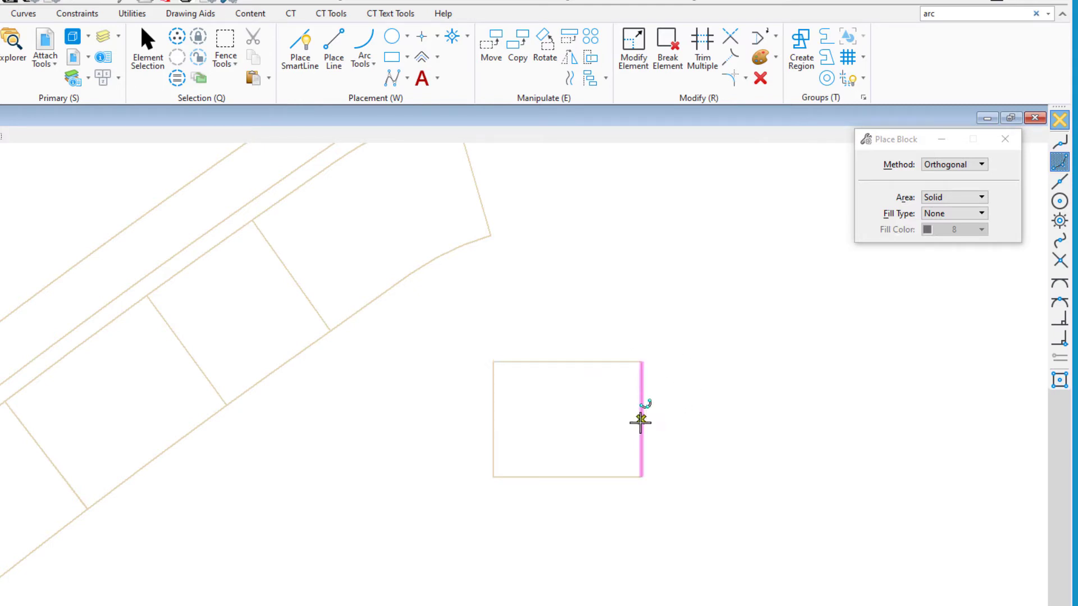
mouse_move(641, 421)
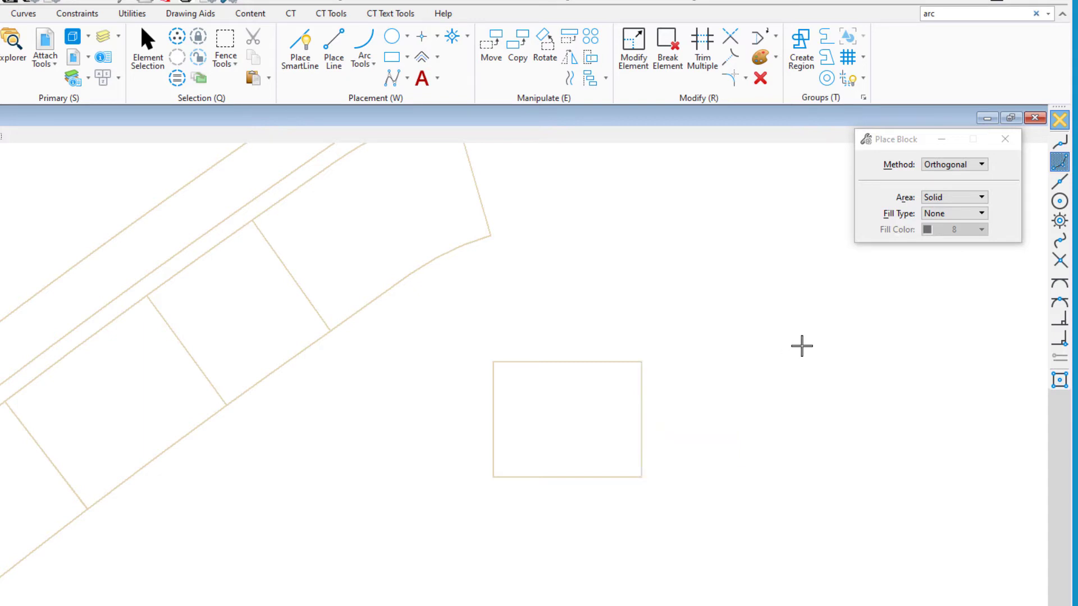
Place a second Orthogonal block with an Opaque fill in color 8, to the right of the unfilled block.
left_click(948, 213)
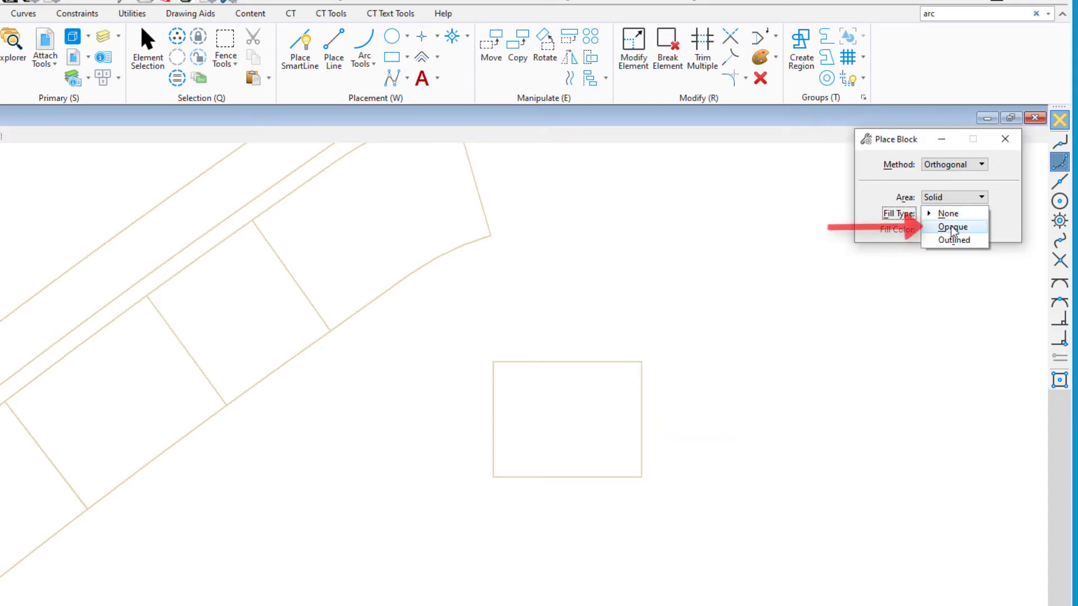
left_click(952, 227)
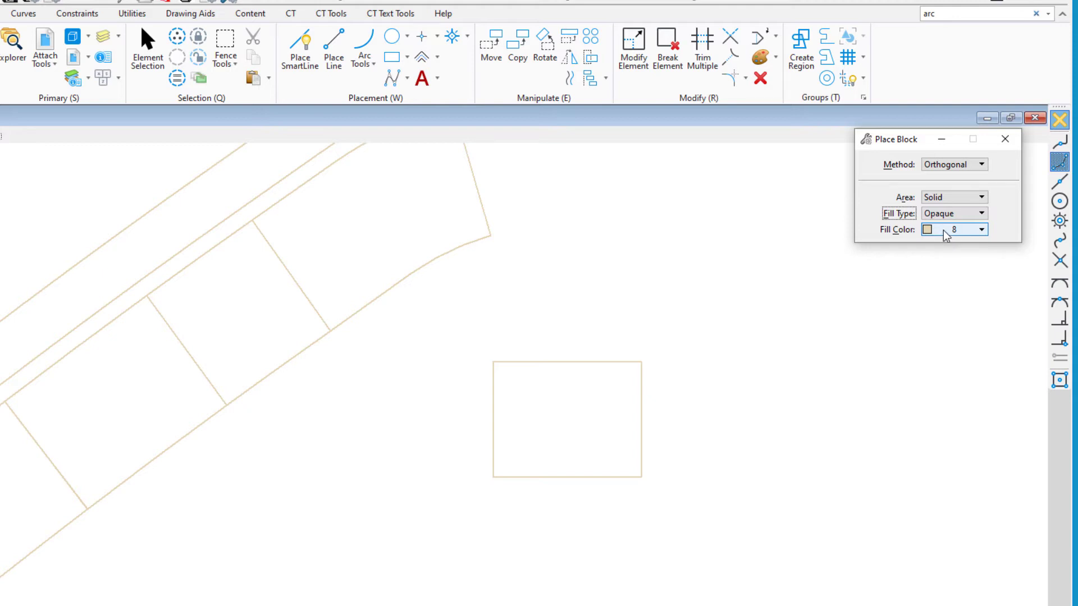
left_click(681, 471)
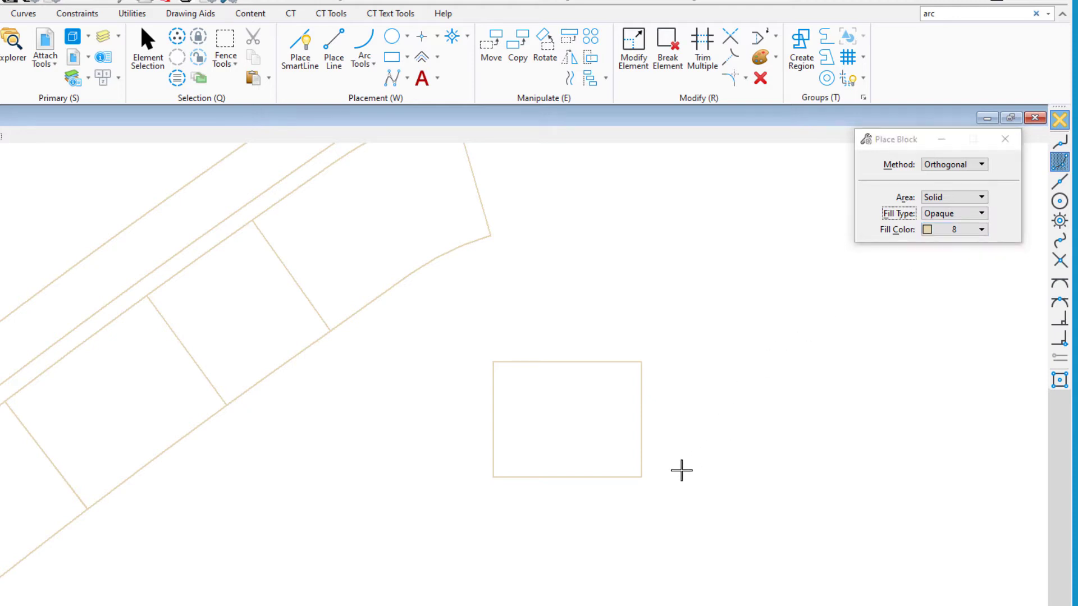
left_click(772, 330)
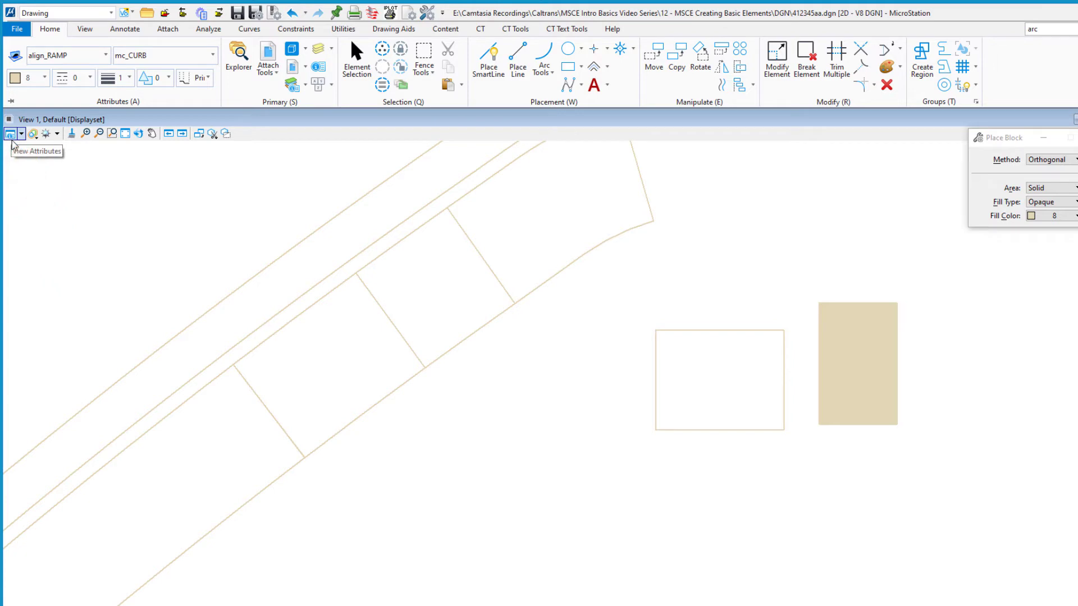
Turn the Fill display off and back on in the view attributes of View 1, and close them.
left_click(10, 134)
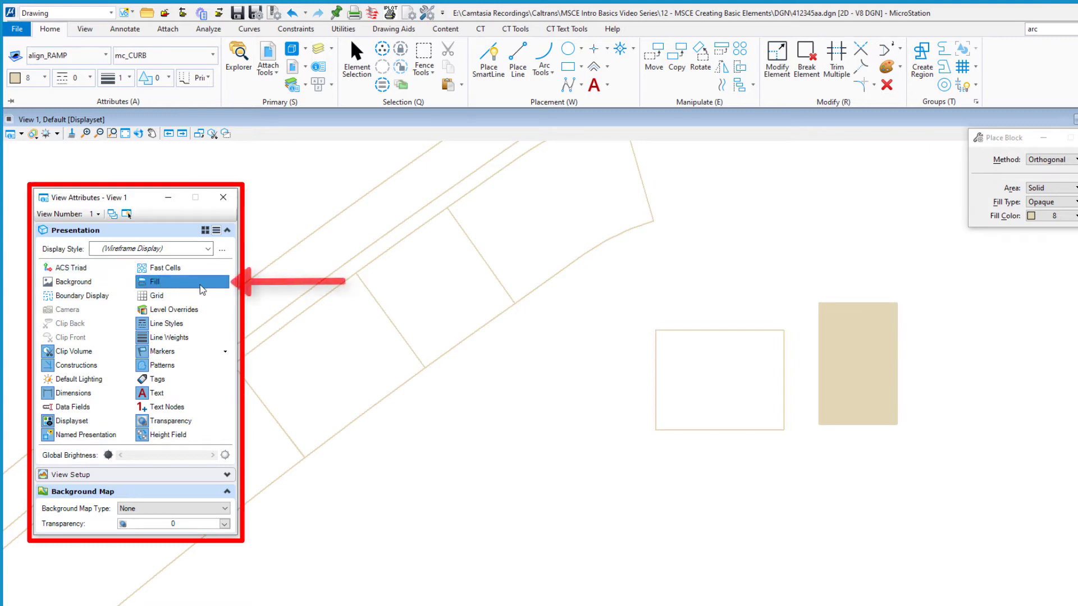
left_click(187, 284)
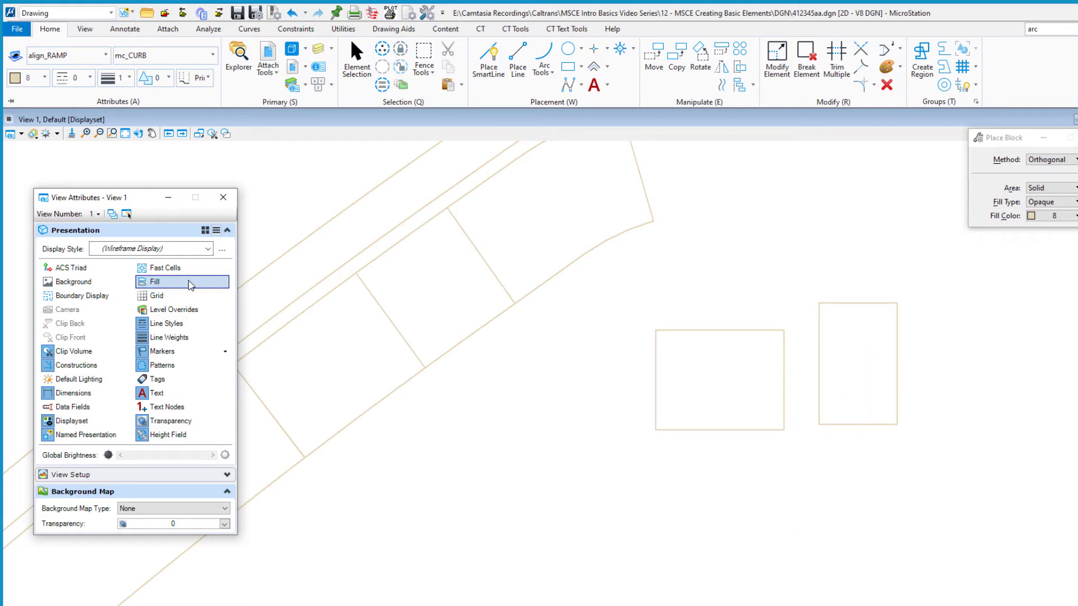
left_click(189, 285)
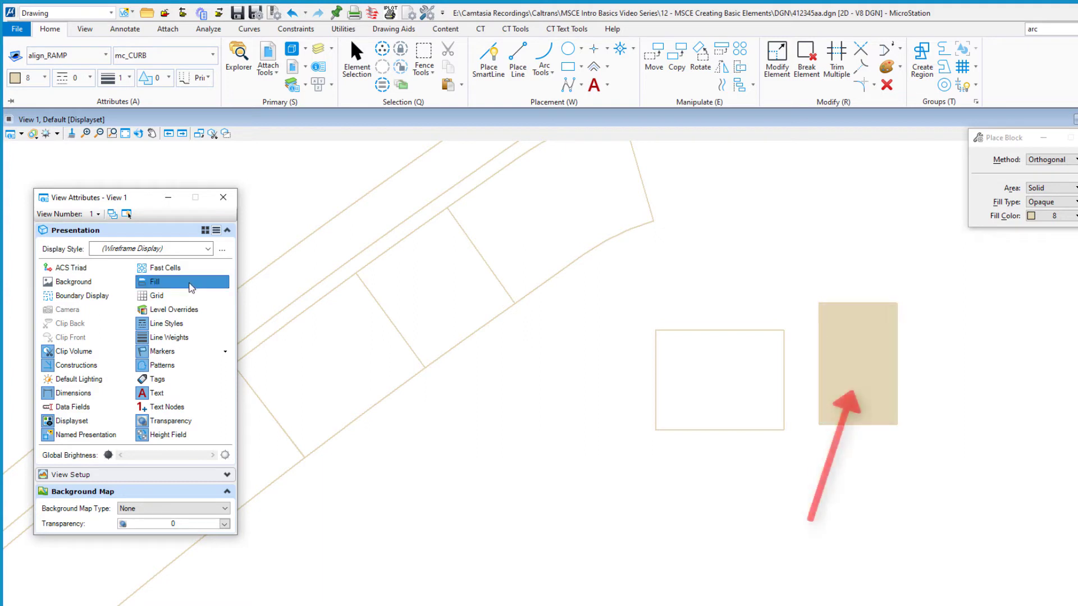
left_click(222, 197)
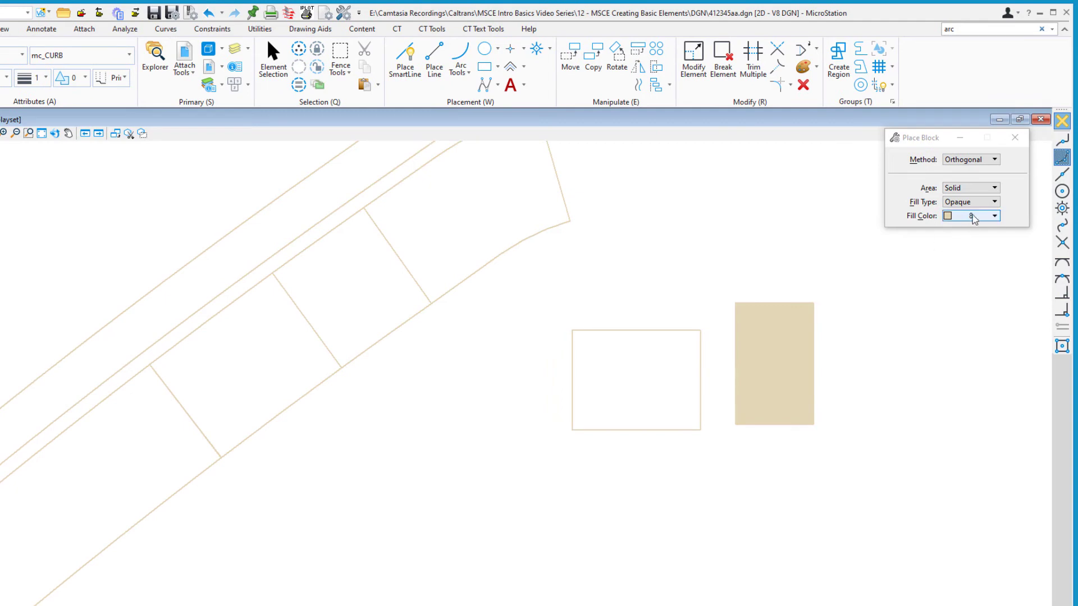
Place an Orthogonal block with an Outlined fill in color 2 and line weight 10, below the other two blocks.
left_click(981, 203)
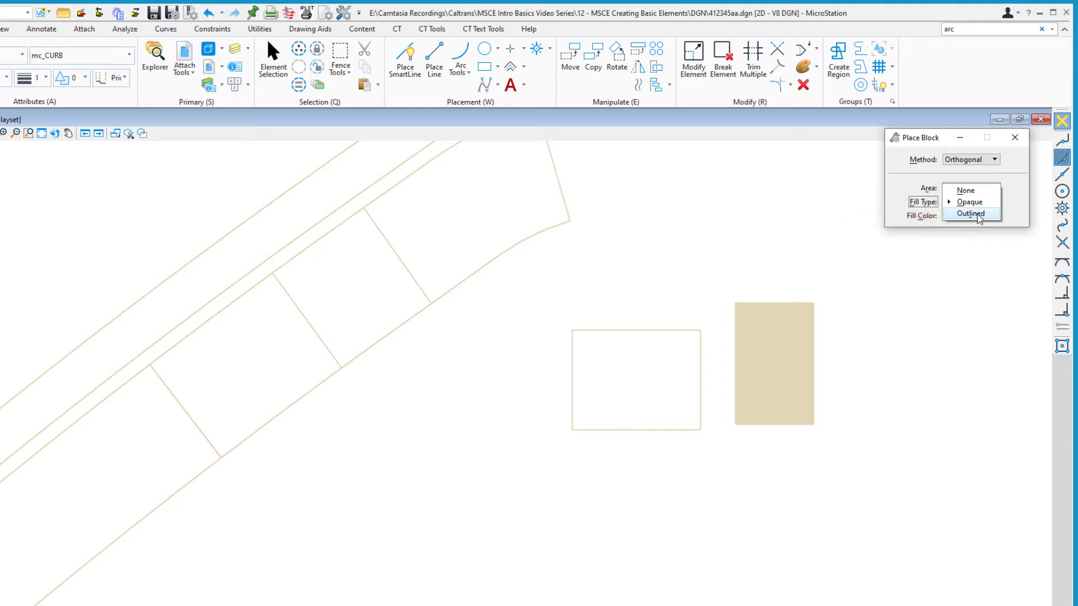
left_click(978, 215)
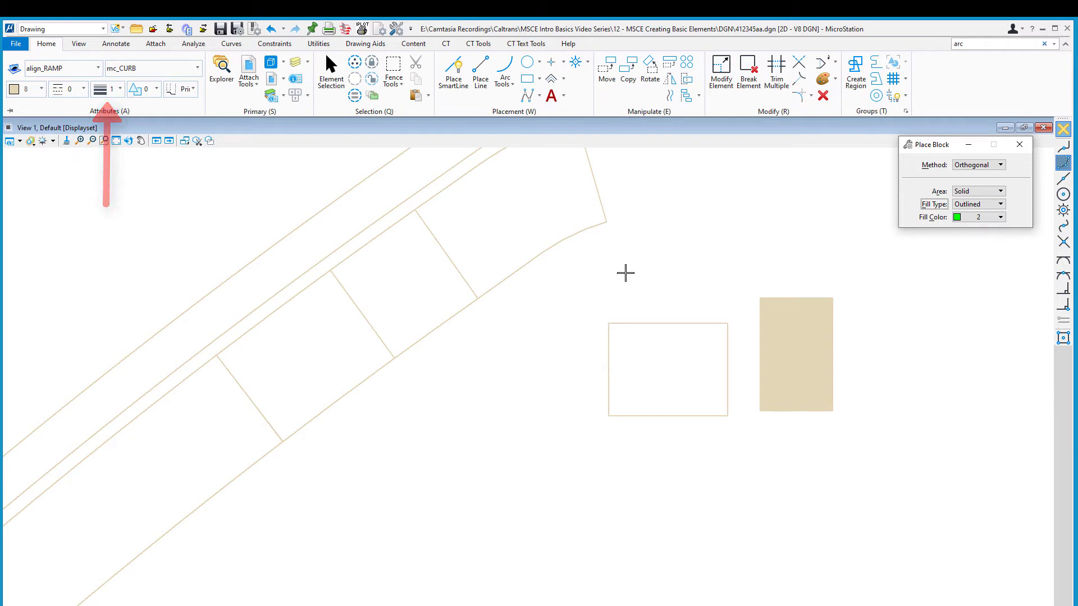
left_click(119, 89)
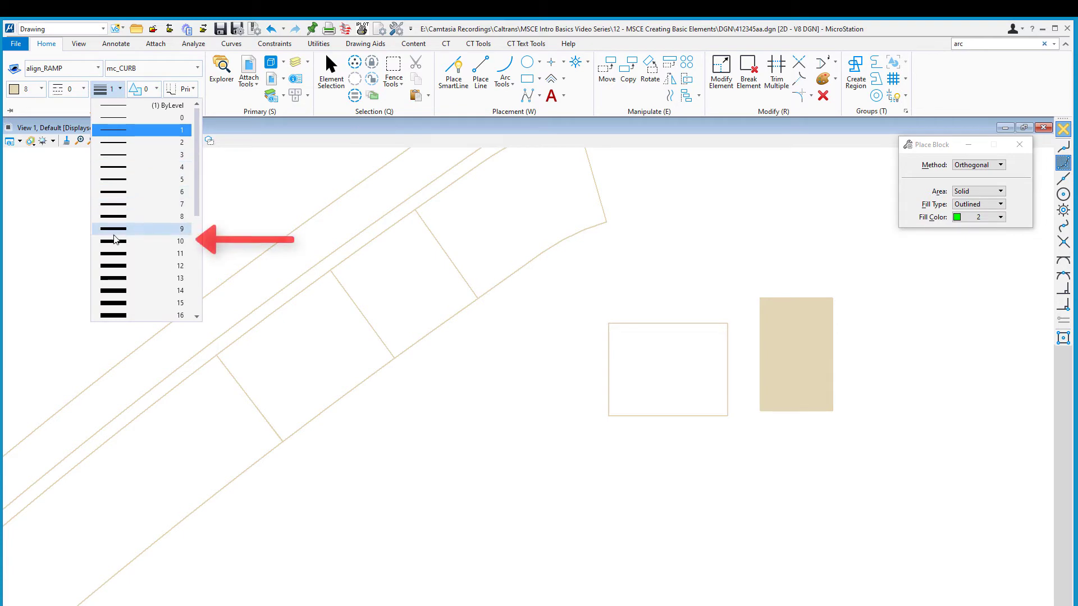
left_click(115, 241)
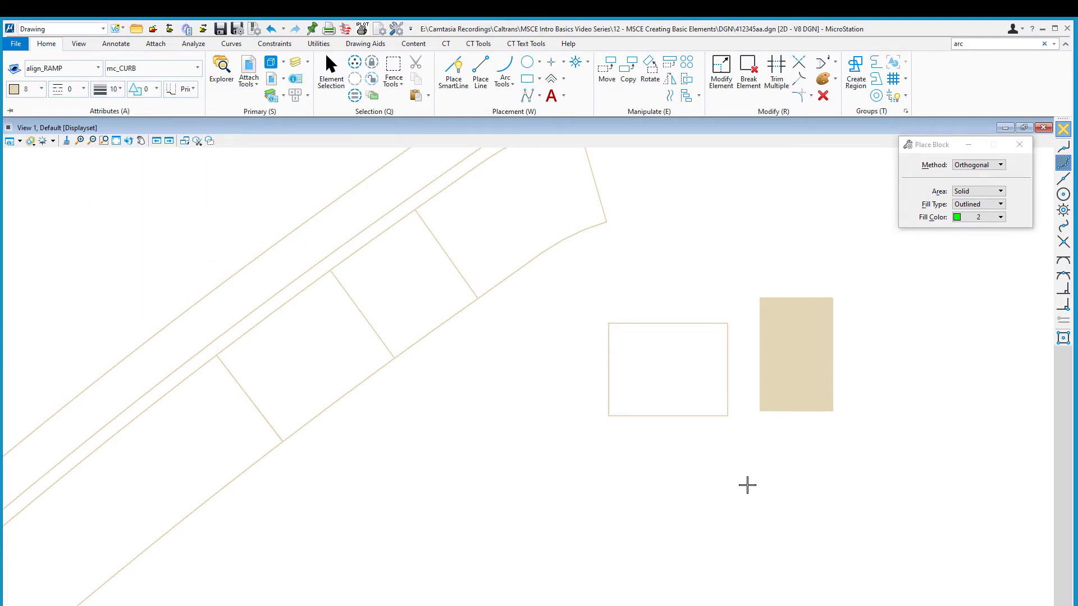
left_click(819, 445)
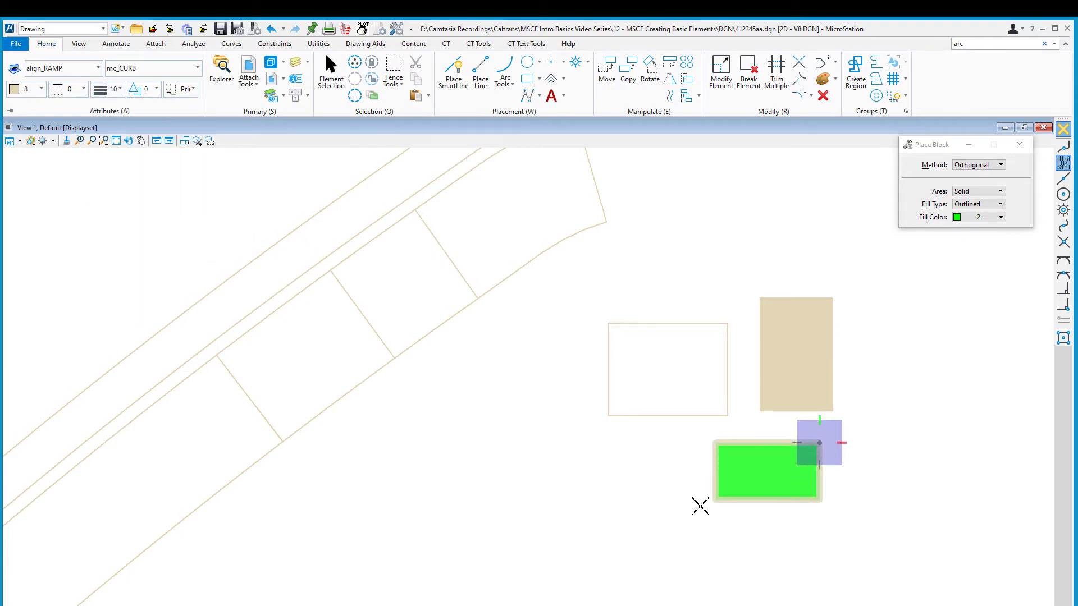
left_click(573, 536)
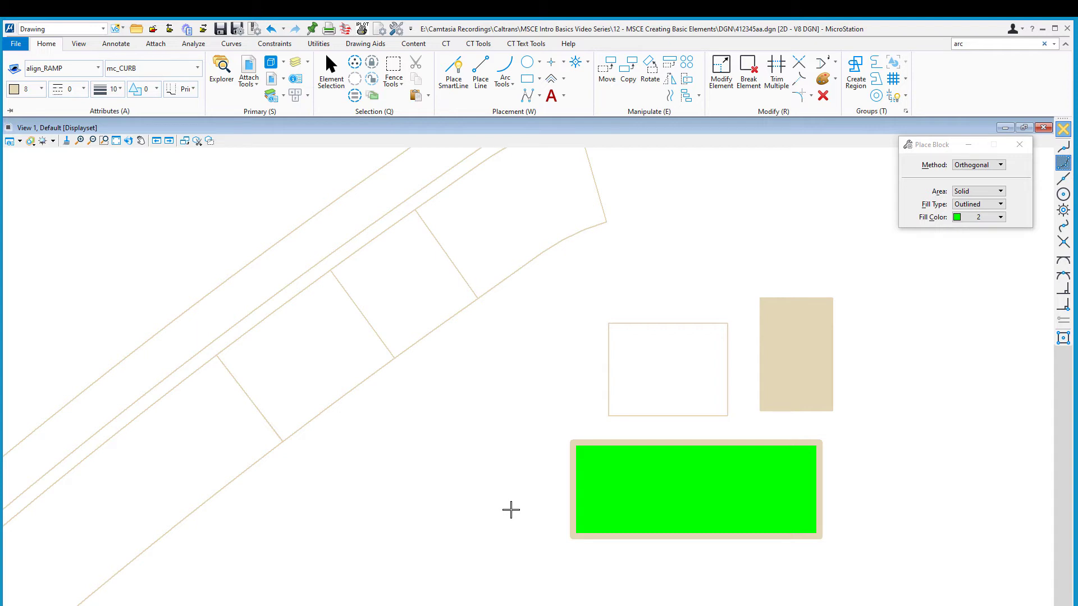
Undo the placement of the three blocks beside the curb.
key("ctrl+z")
key("ctrl+z")
key("ctrl+z")
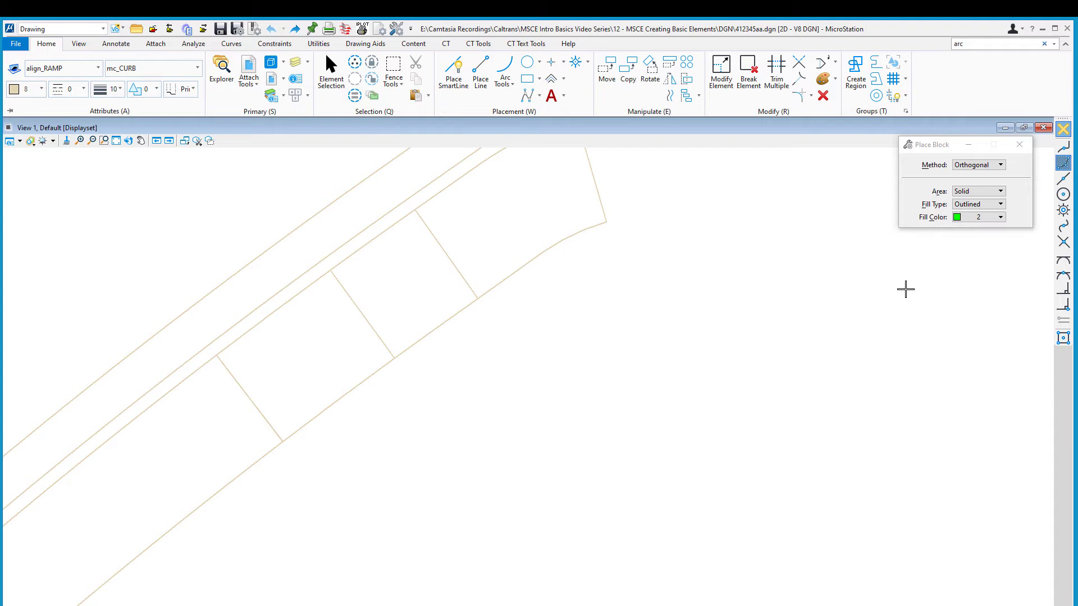
Place a Rotated block with Fill Type None, based on the outer ends of two neighbouring curb cross lines and extending outward, and undo it.
left_click(983, 206)
left_click(974, 183)
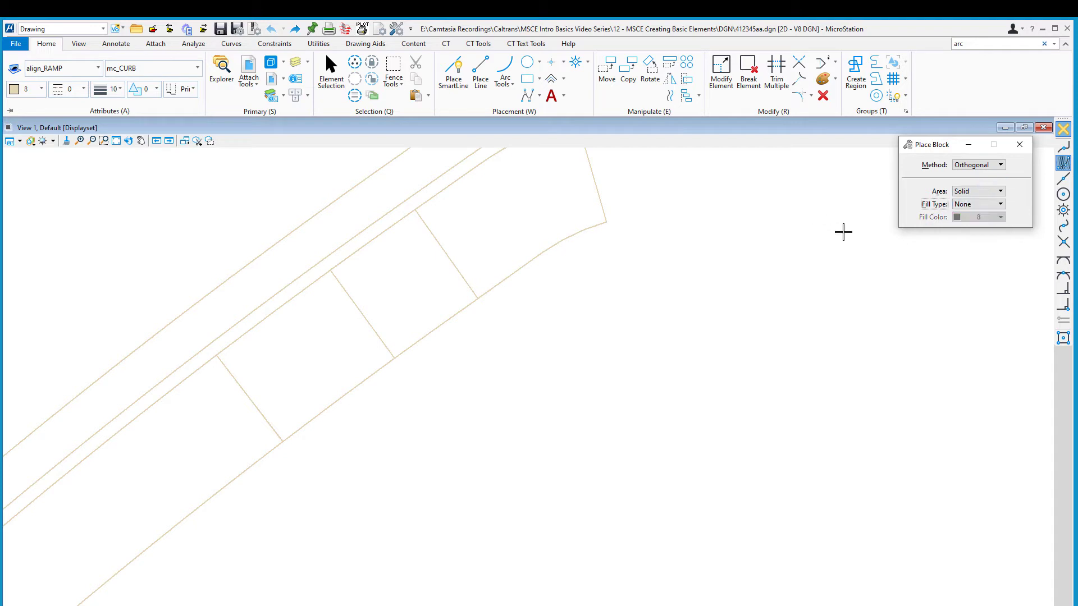
left_click(983, 166)
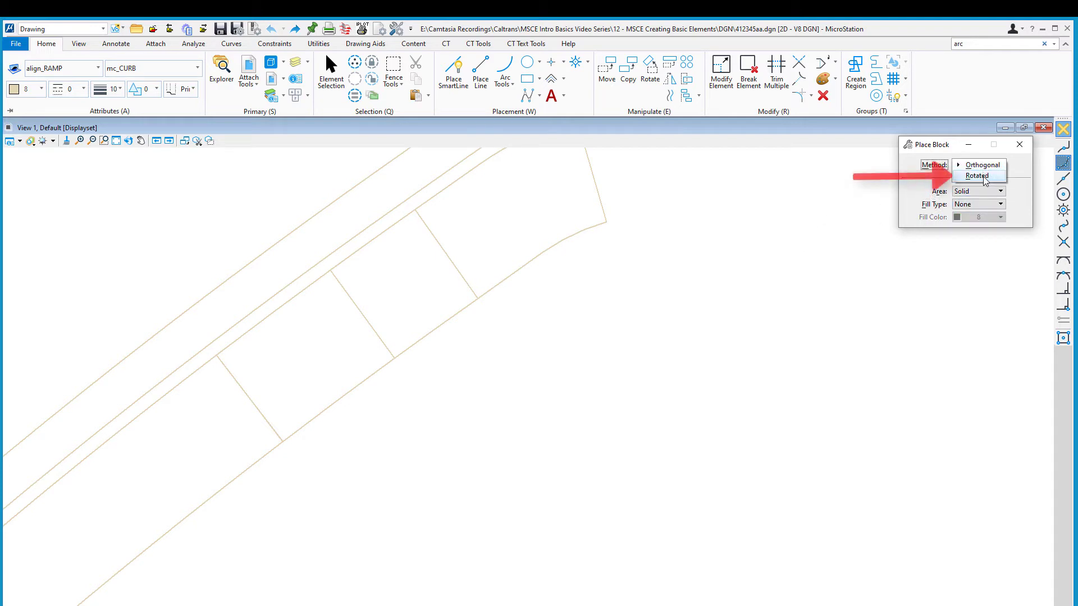
left_click(983, 179)
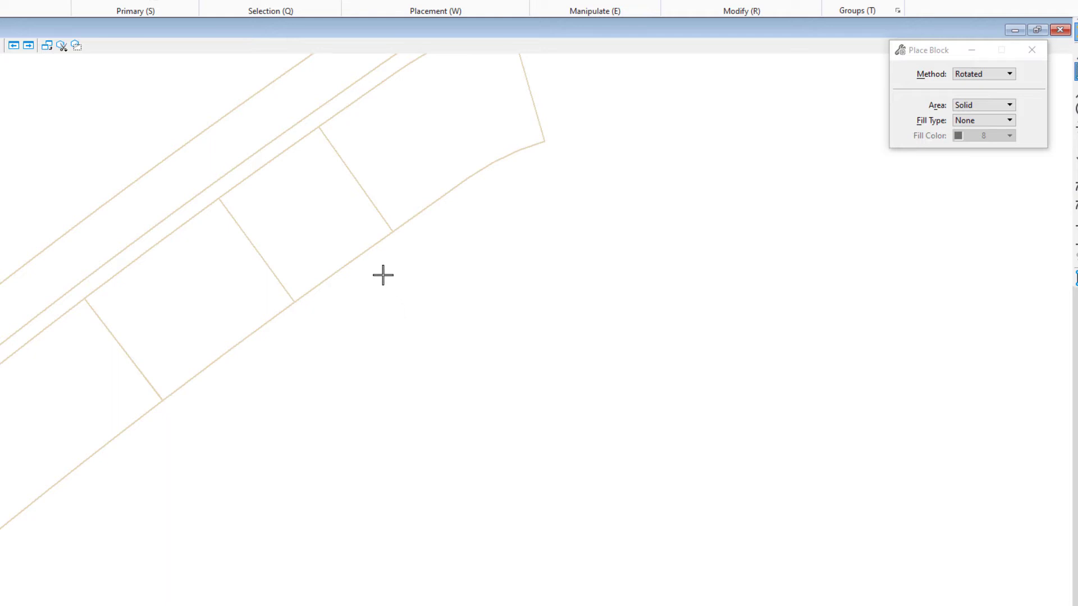
left_click(391, 233)
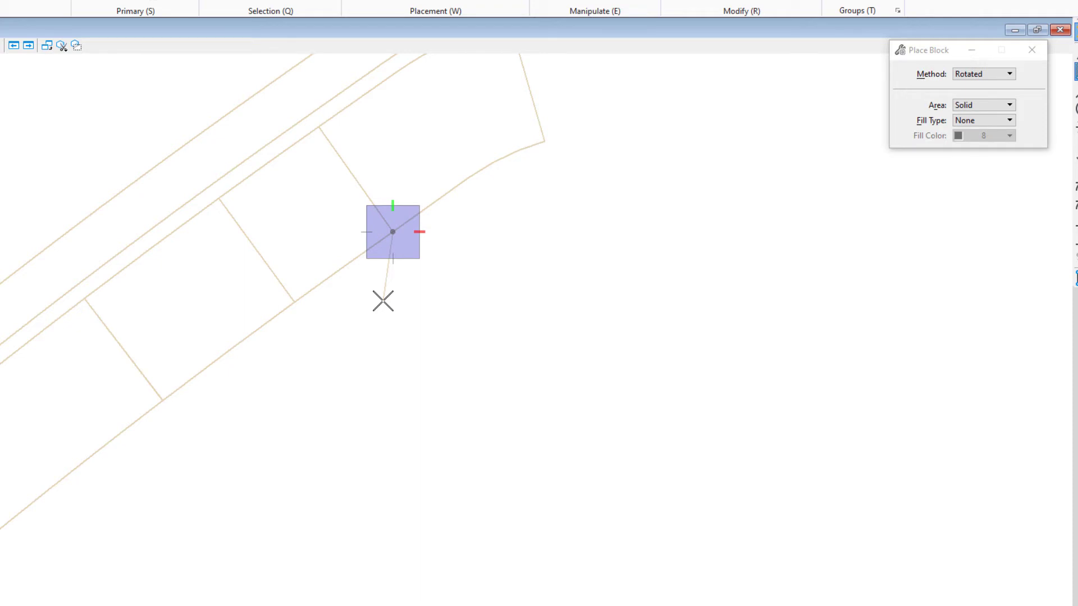
left_click(296, 303)
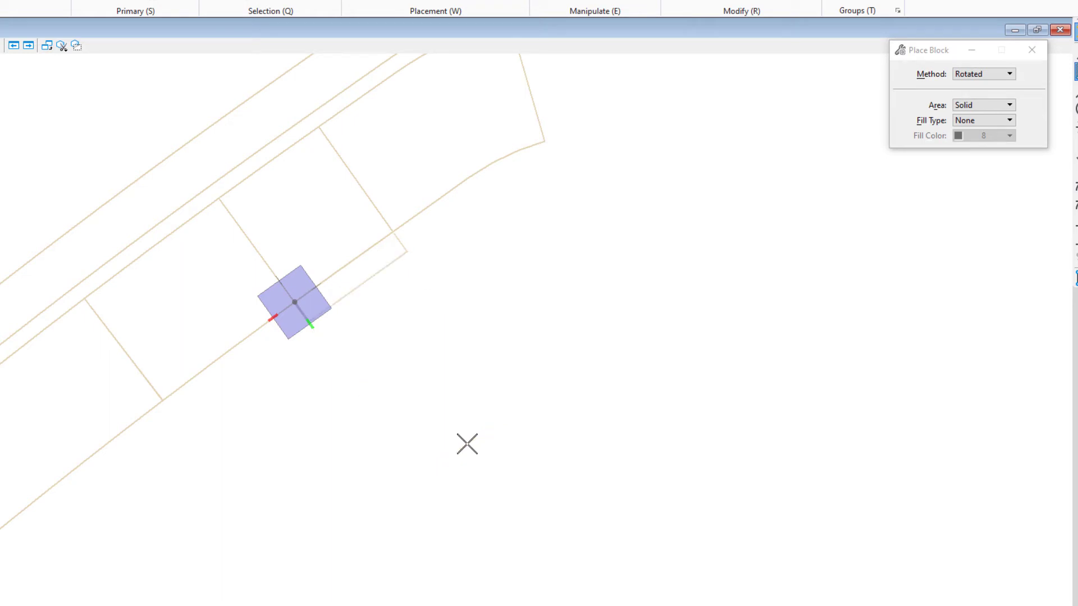
left_click(467, 444)
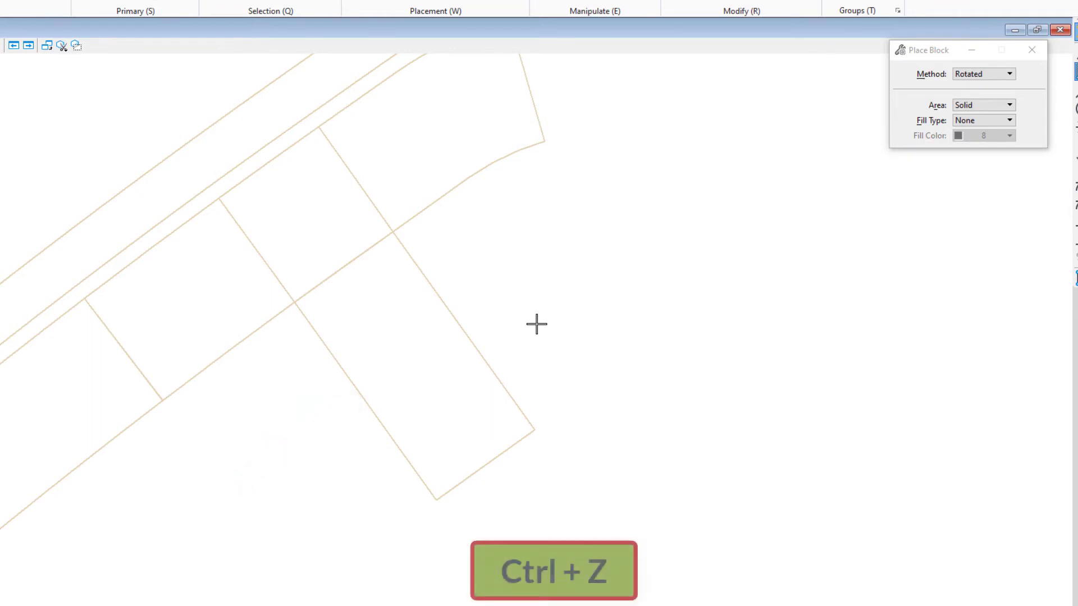
key("ctrl+z")
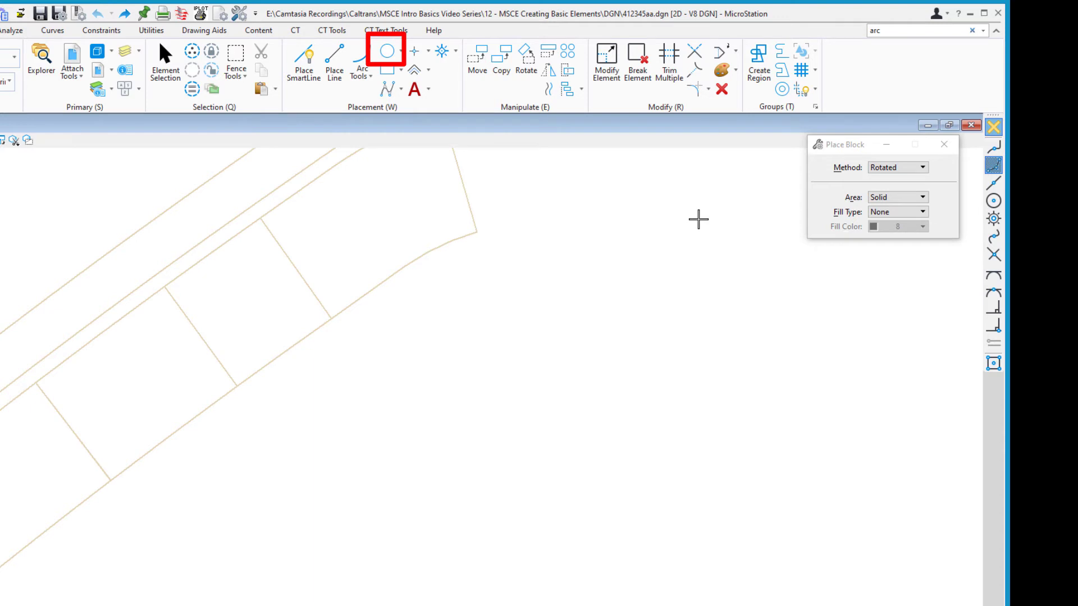
Place a Center circle from the midpoint of the curb edge between two cross lines to an adjacent cross line's outer end, and undo it.
left_click(387, 52)
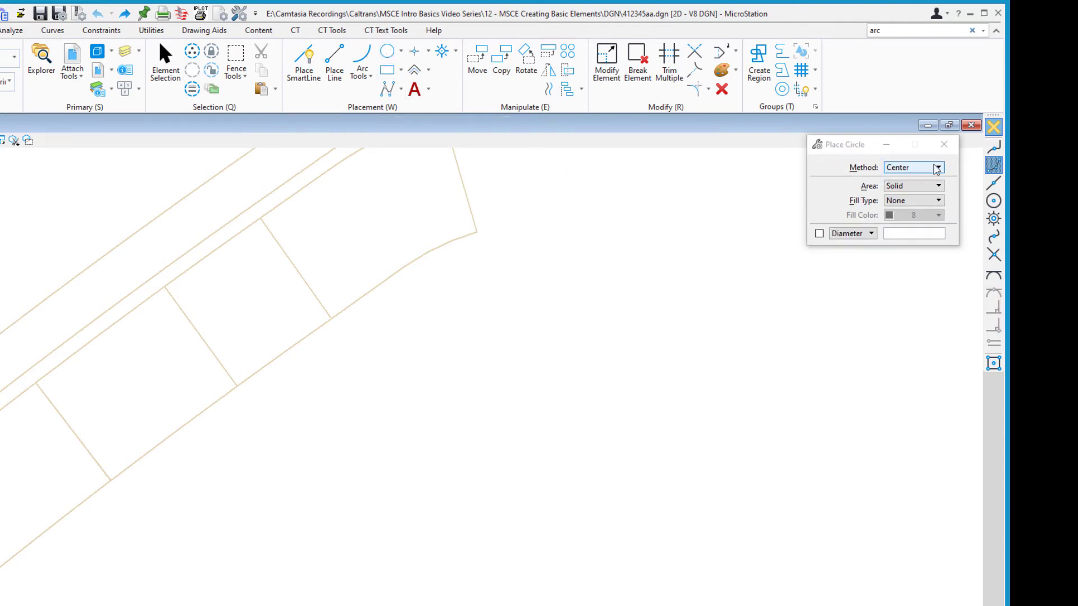
left_click(936, 168)
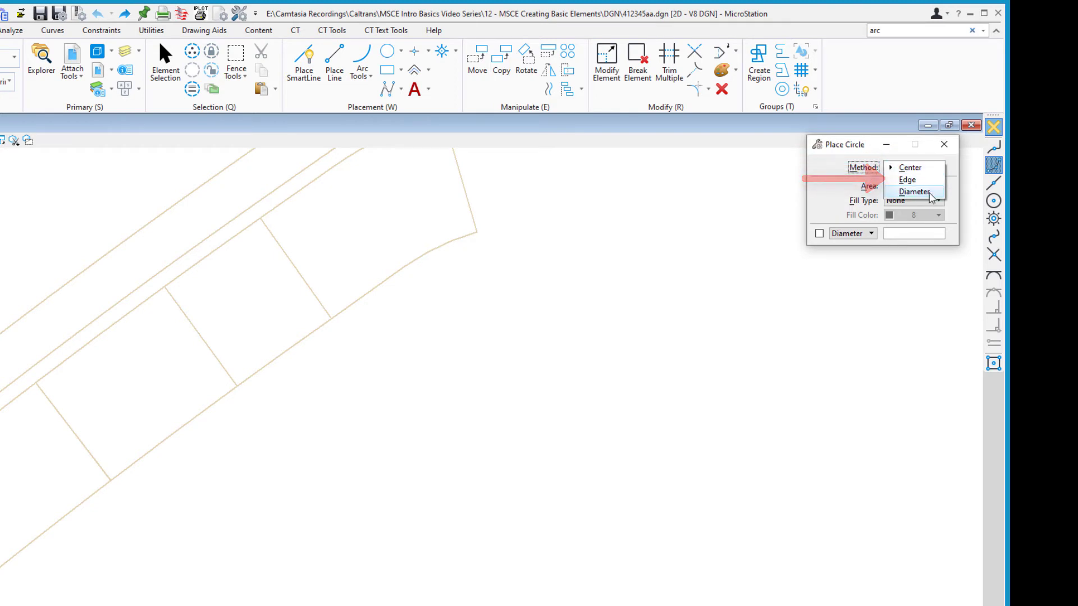
left_click(910, 168)
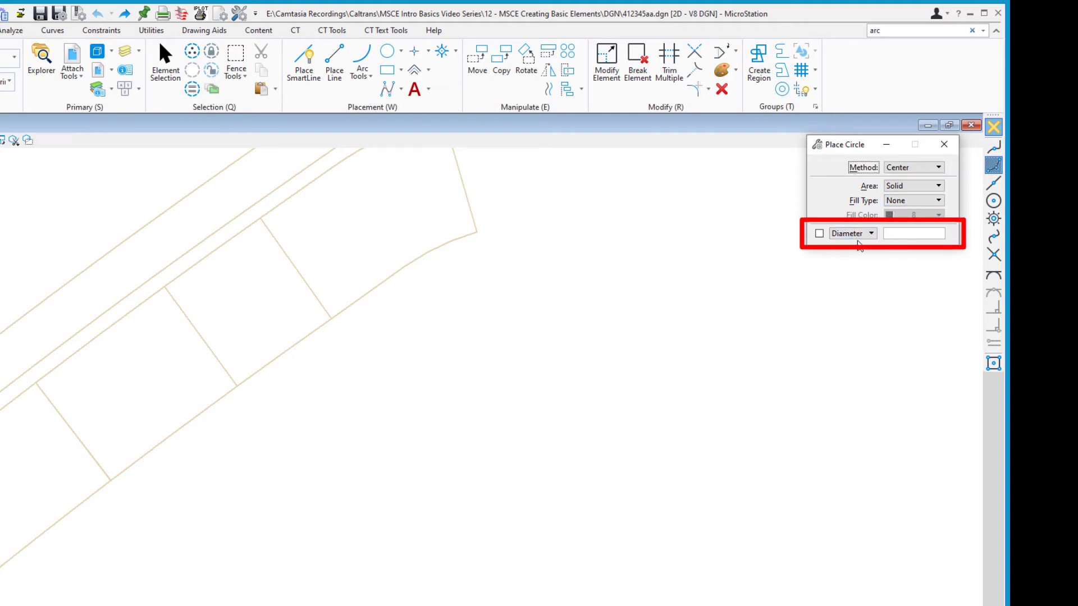
left_click(853, 233)
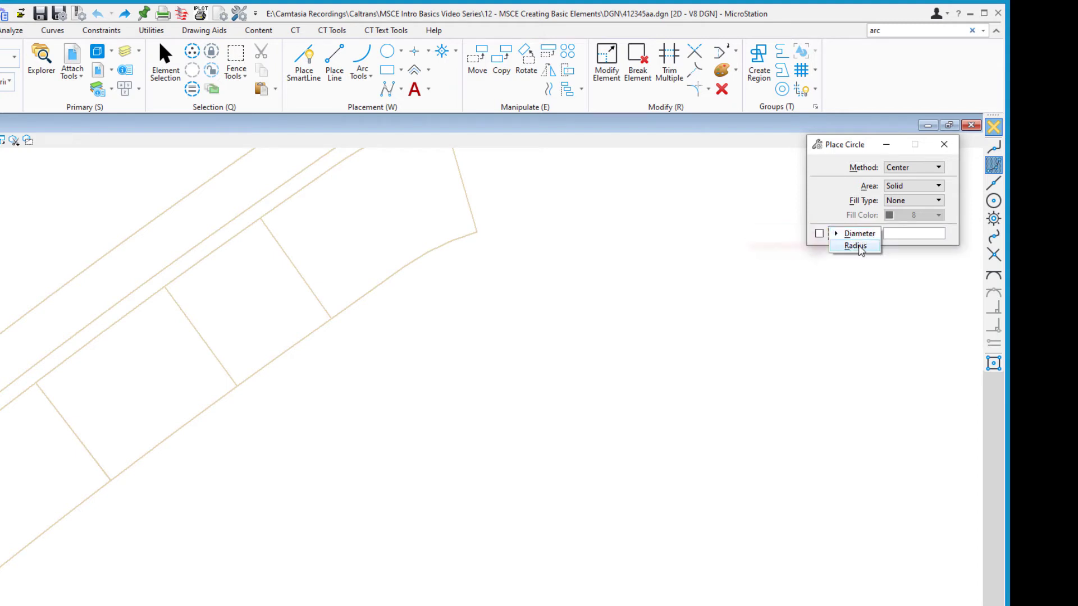
left_click(862, 235)
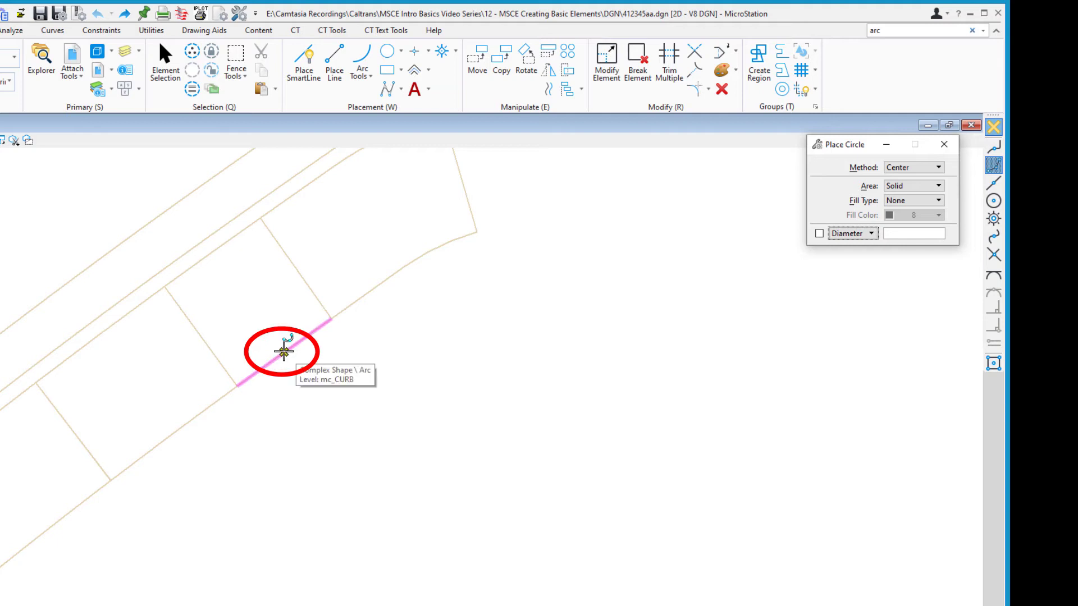
left_click(284, 352)
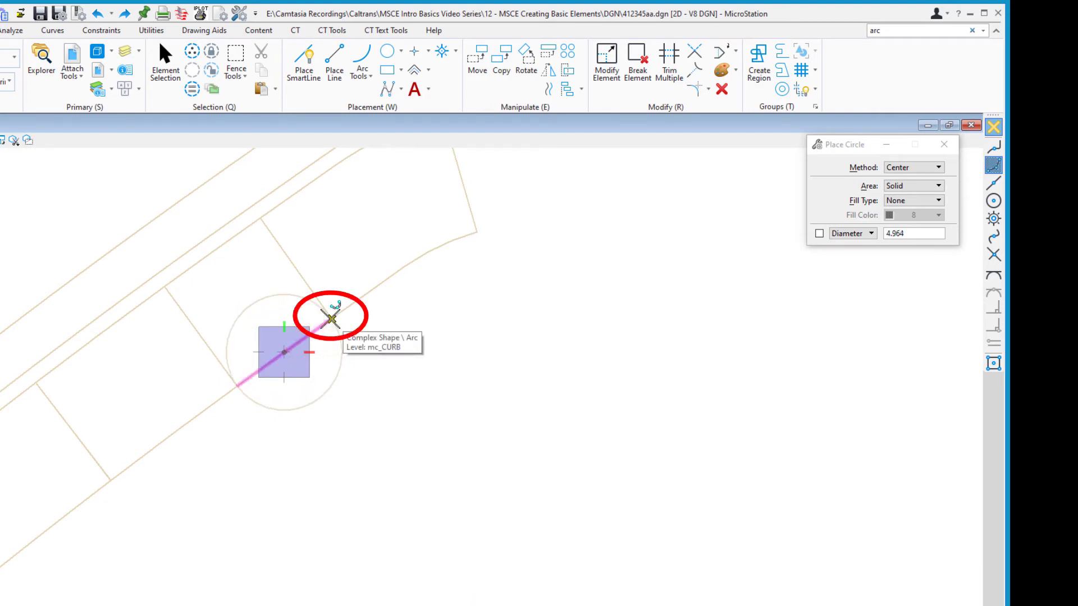
left_click(330, 319)
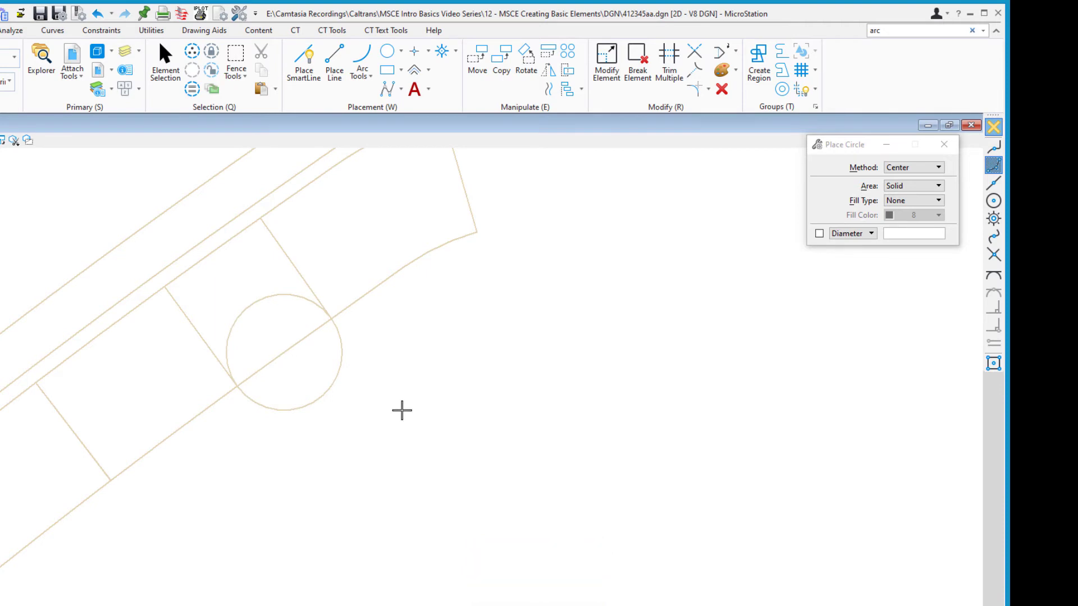
key("ctrl+z")
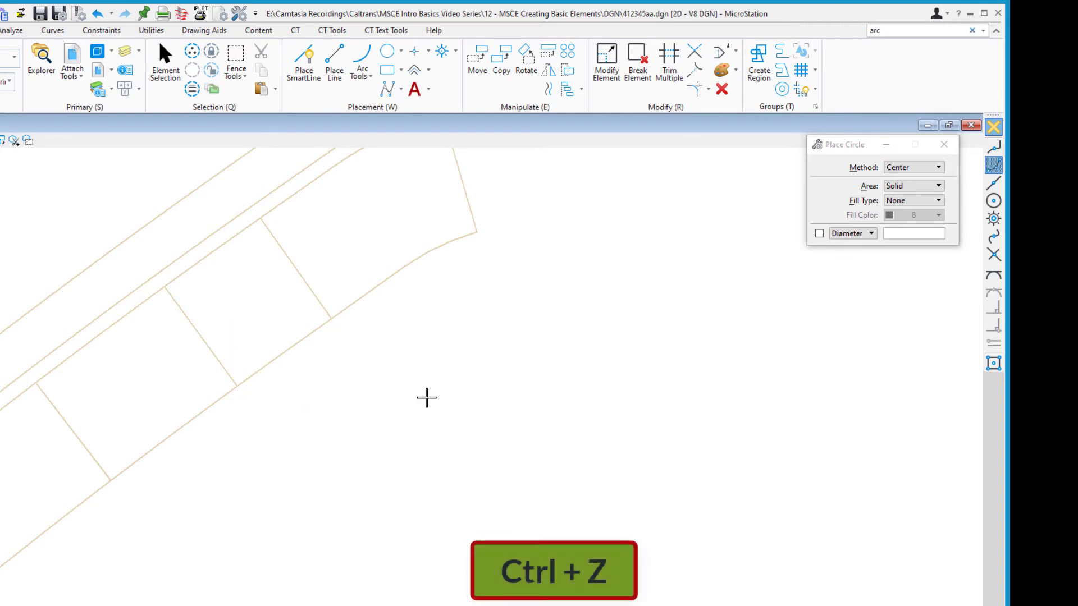
Place a circle by the Diameter method between the midpoints of the two neighbouring curb cross lines, and undo it.
left_click(907, 167)
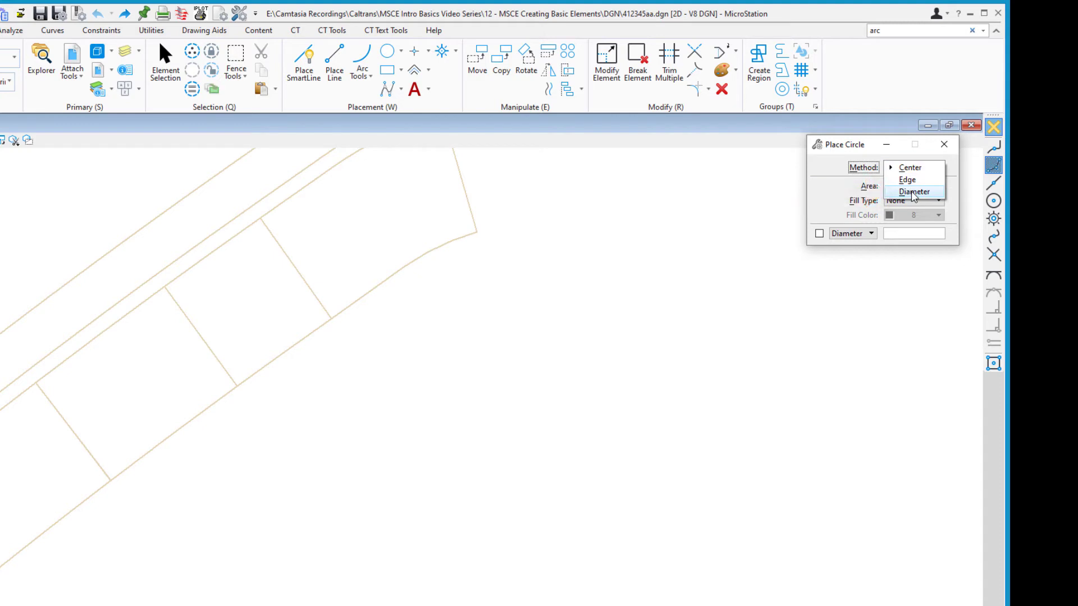
left_click(913, 192)
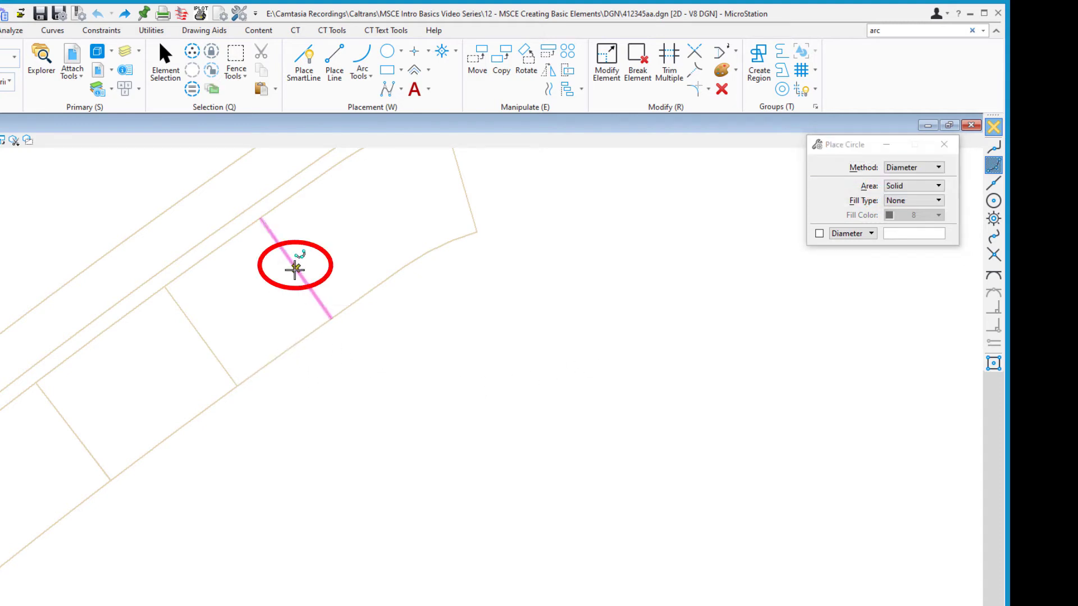
left_click(295, 269)
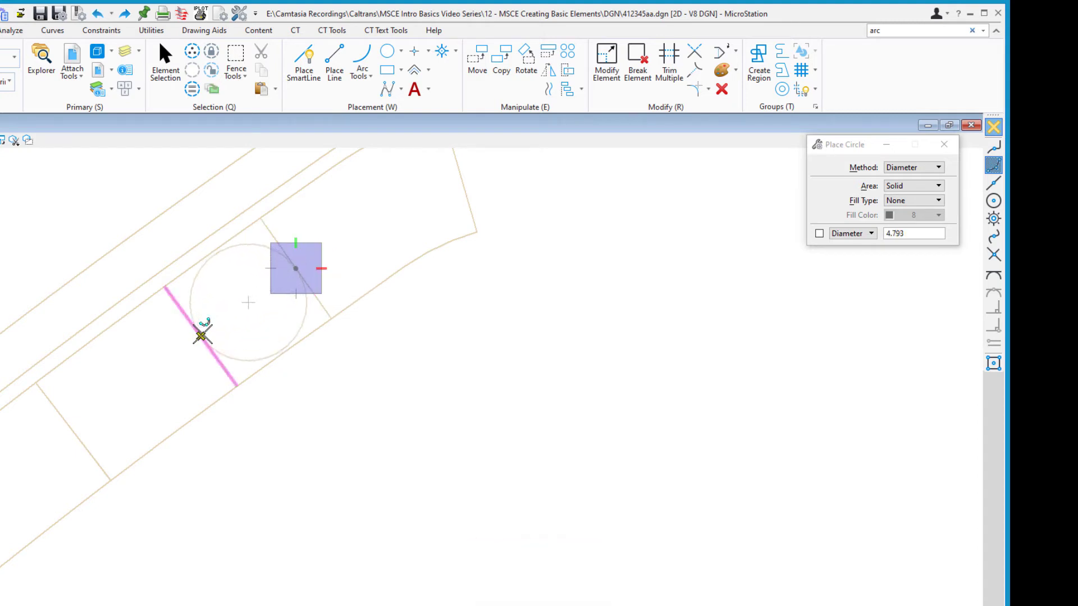
left_click(201, 335)
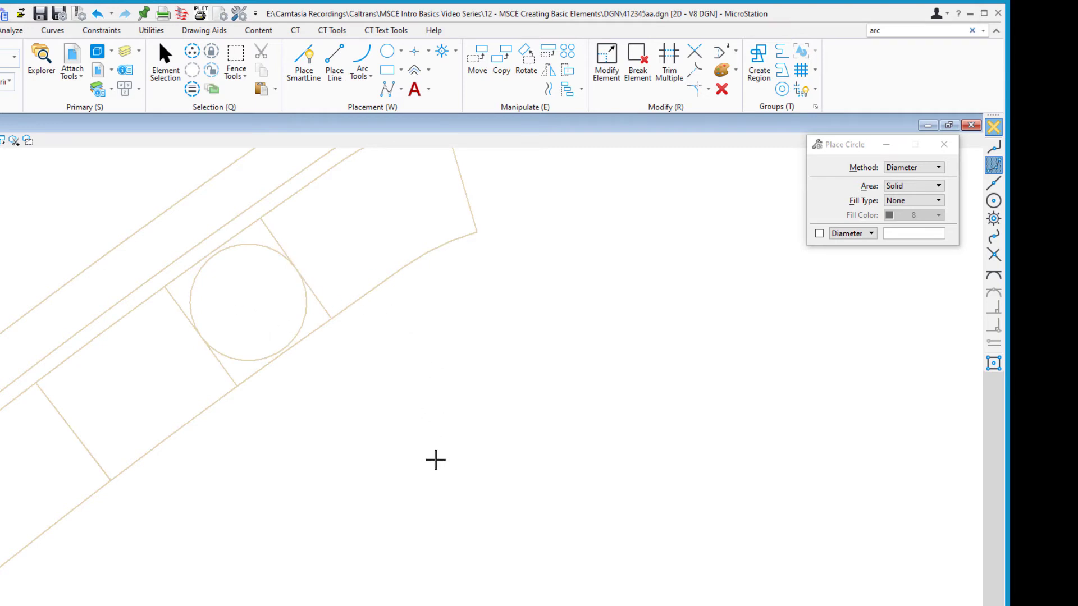
key("ctrl+z")
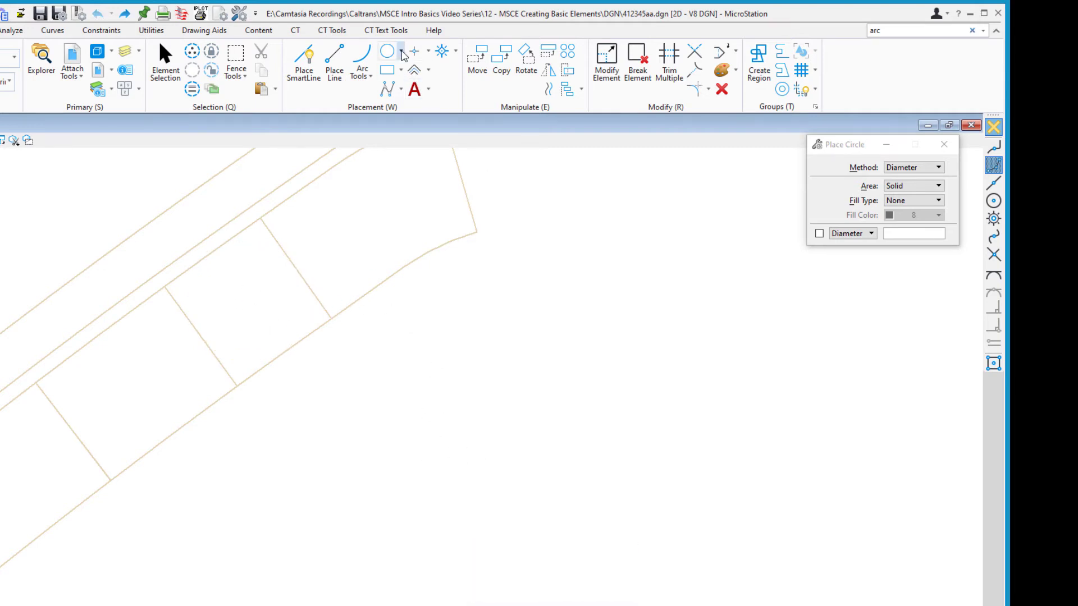
Place a Center ellipse at the curb edge segment's midpoint, with its primary axis to the cross line's end and secondary extent across the curb, and undo it.
left_click(402, 53)
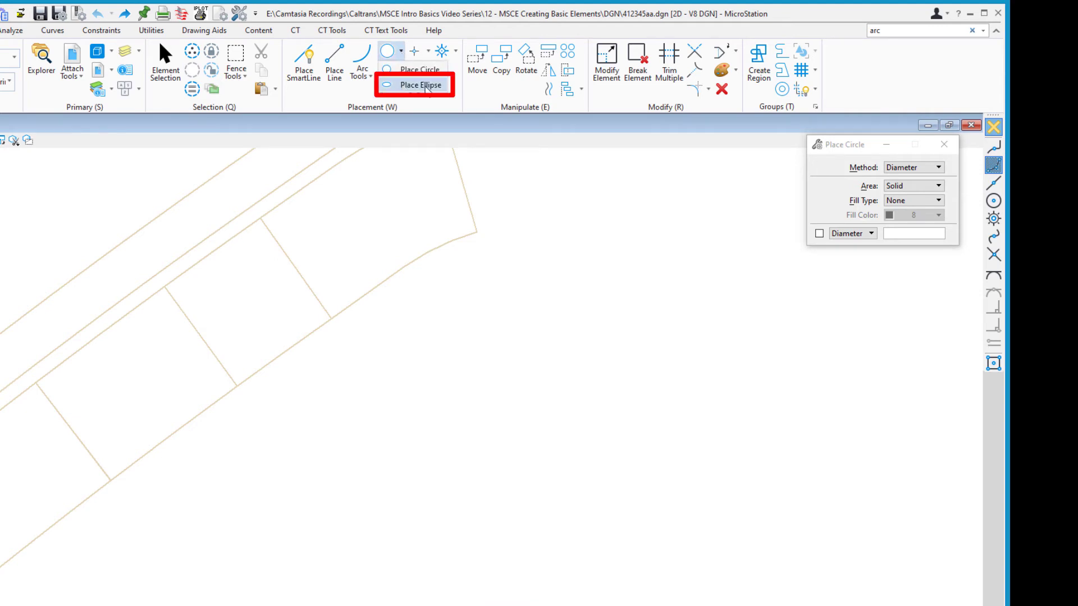
left_click(429, 86)
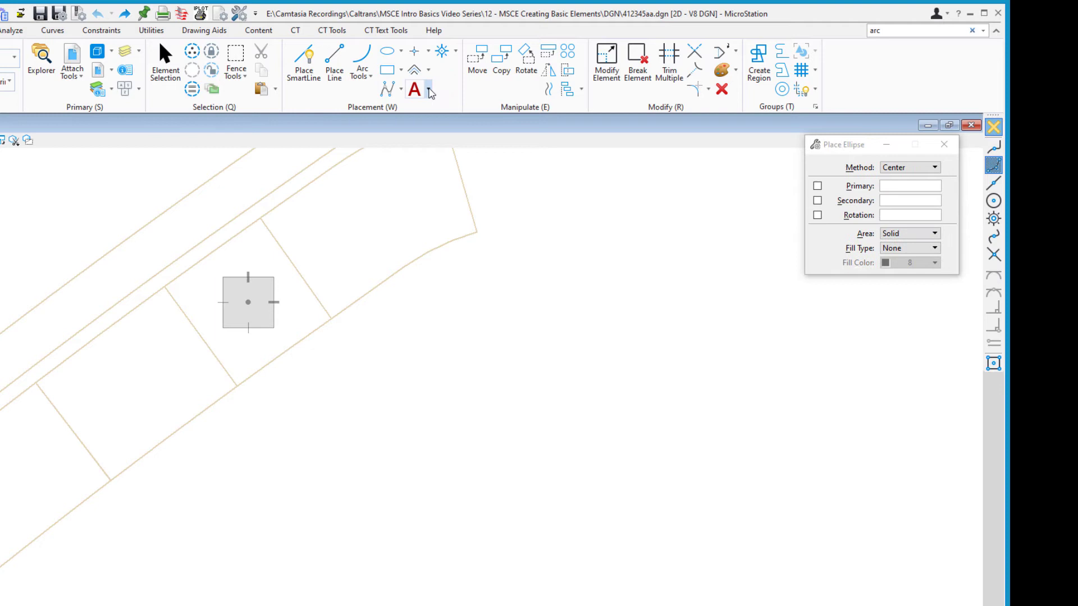
left_click(903, 169)
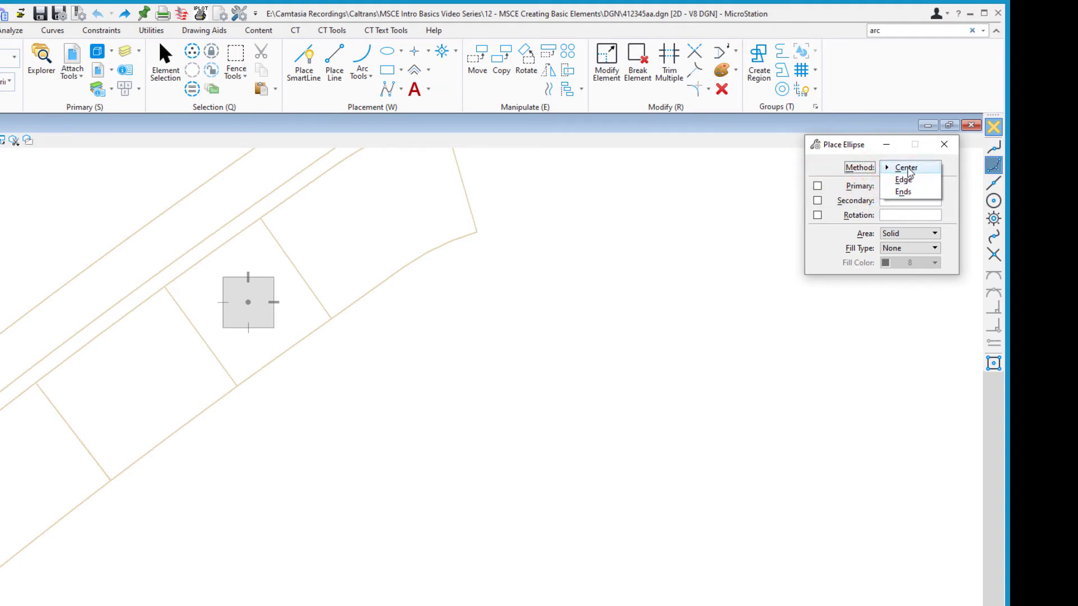
left_click(906, 167)
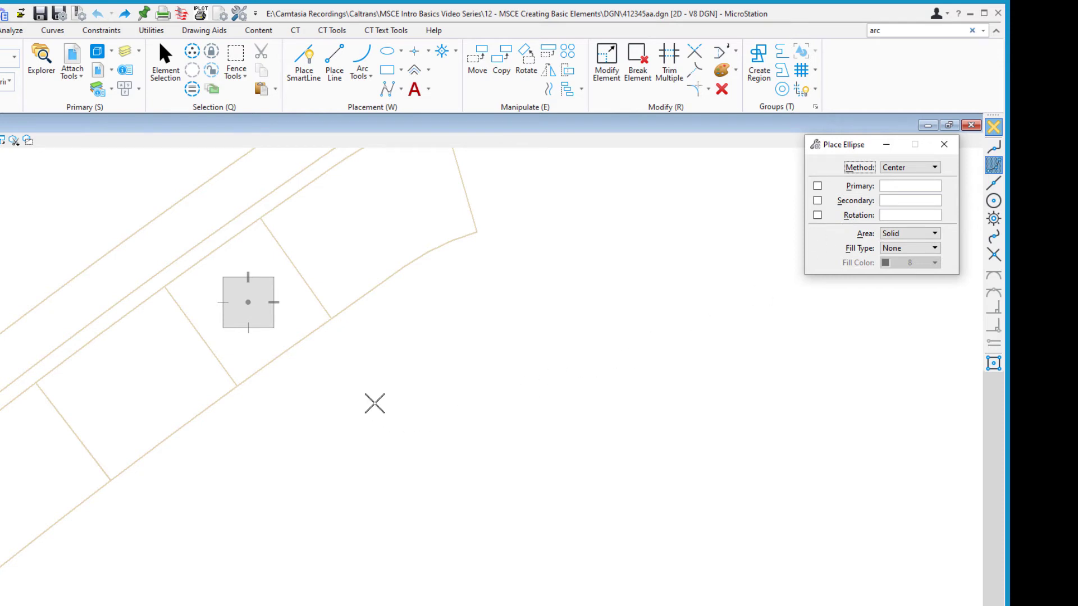
left_click(284, 352)
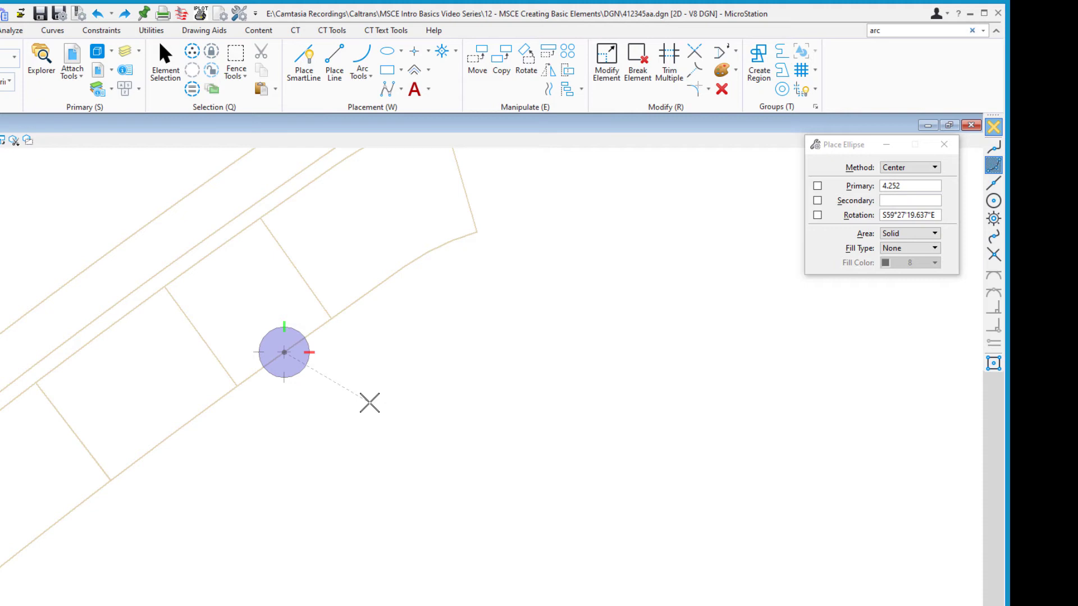
left_click(333, 319)
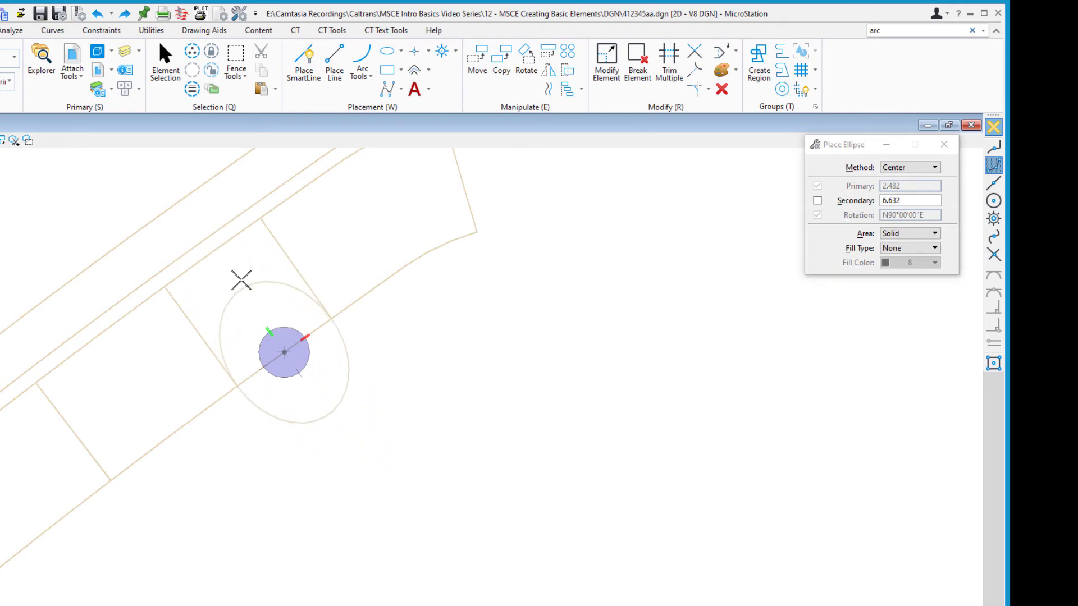
left_click(211, 252)
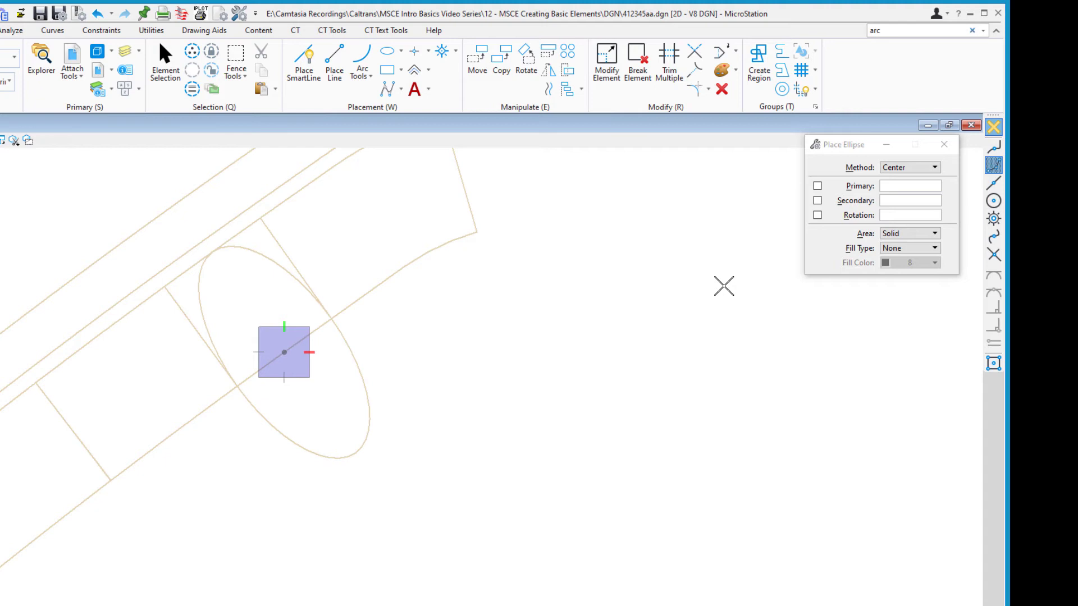
key("ctrl+z")
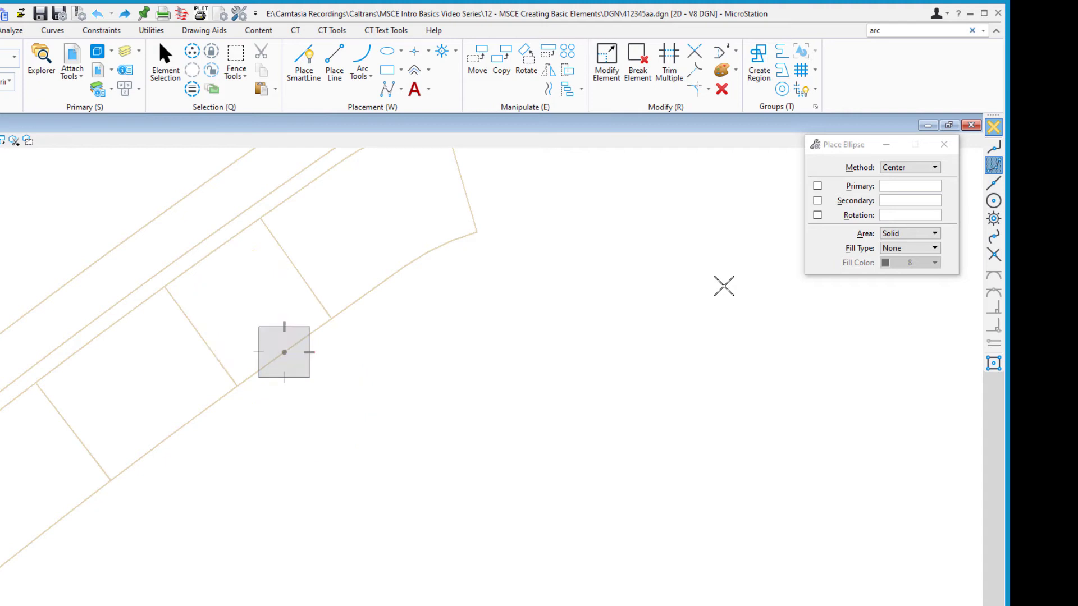
Start a B-spline by Points with the Control Points method and set the active color to 0.
left_click(395, 90)
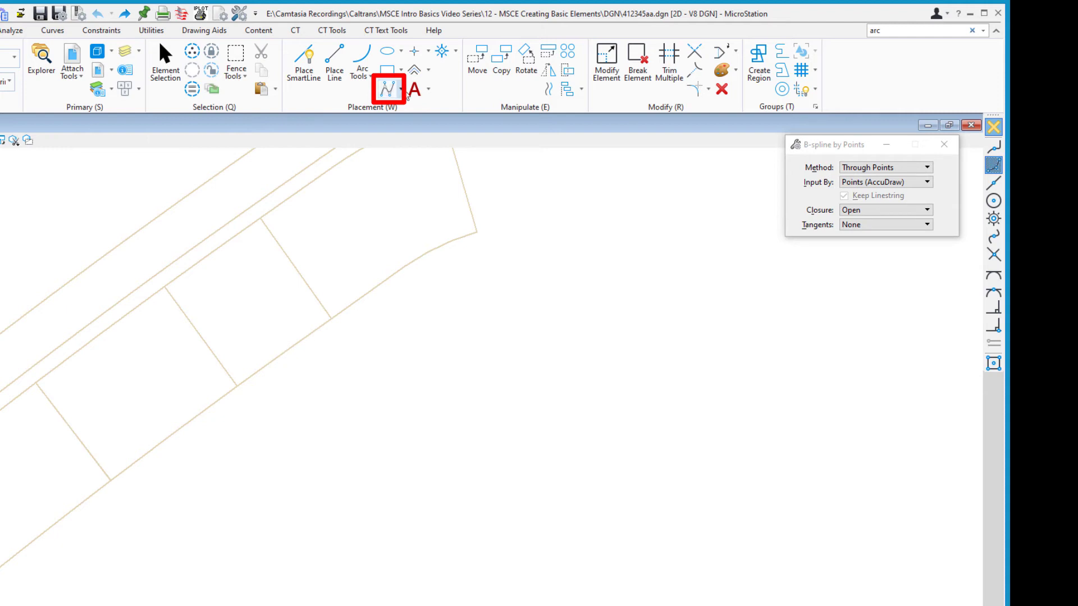
left_click(401, 91)
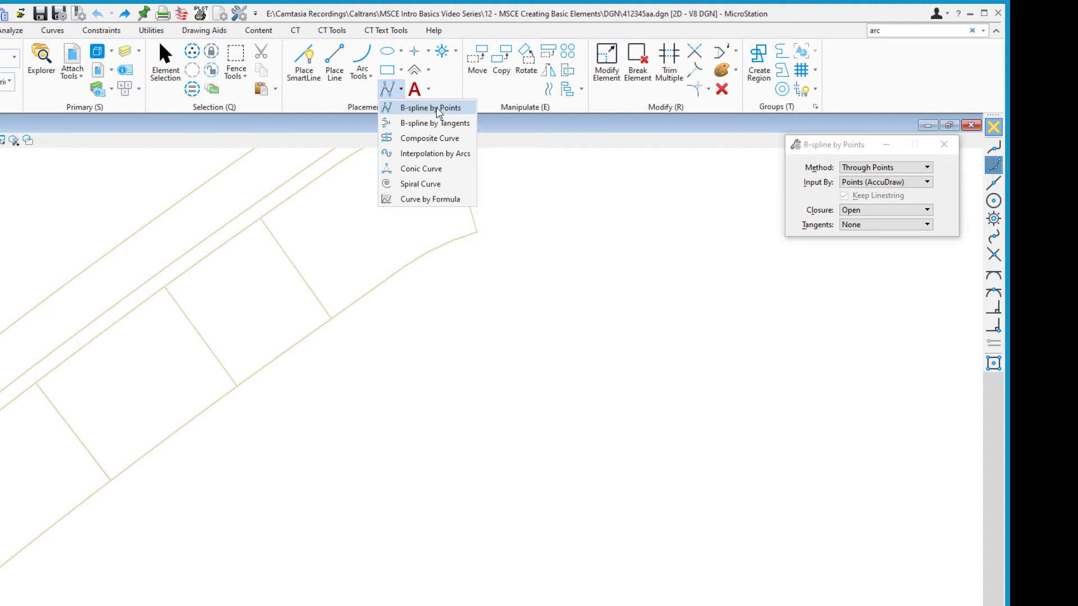
left_click(407, 112)
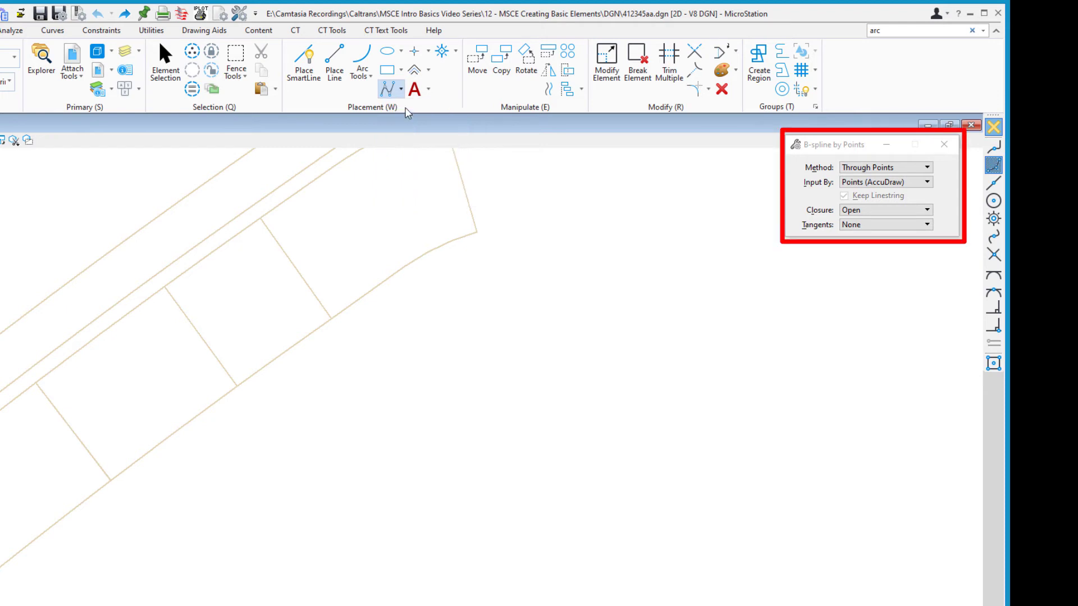
left_click(854, 169)
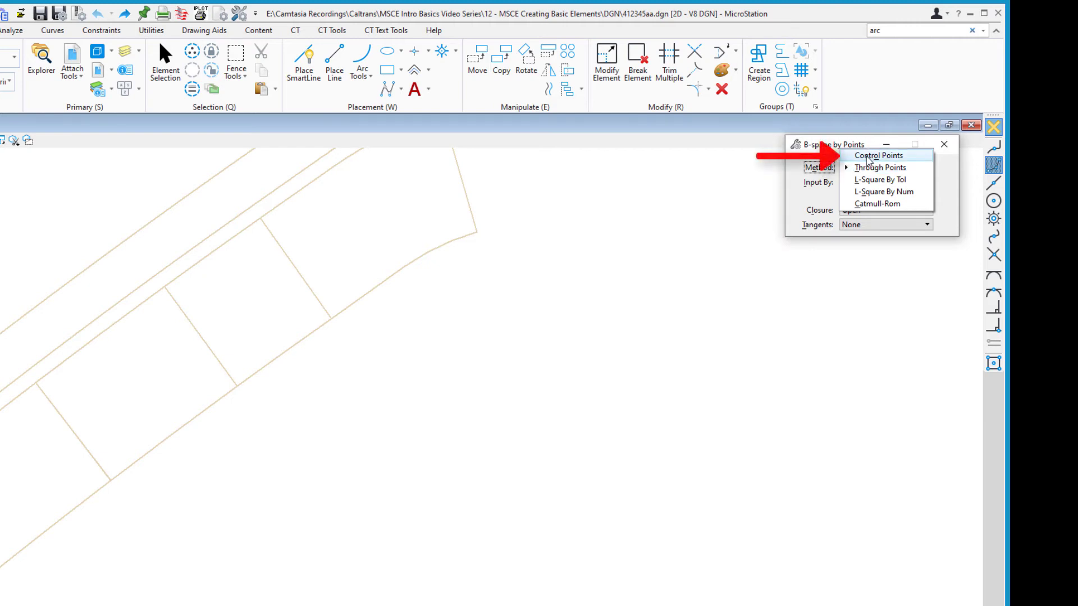
left_click(868, 160)
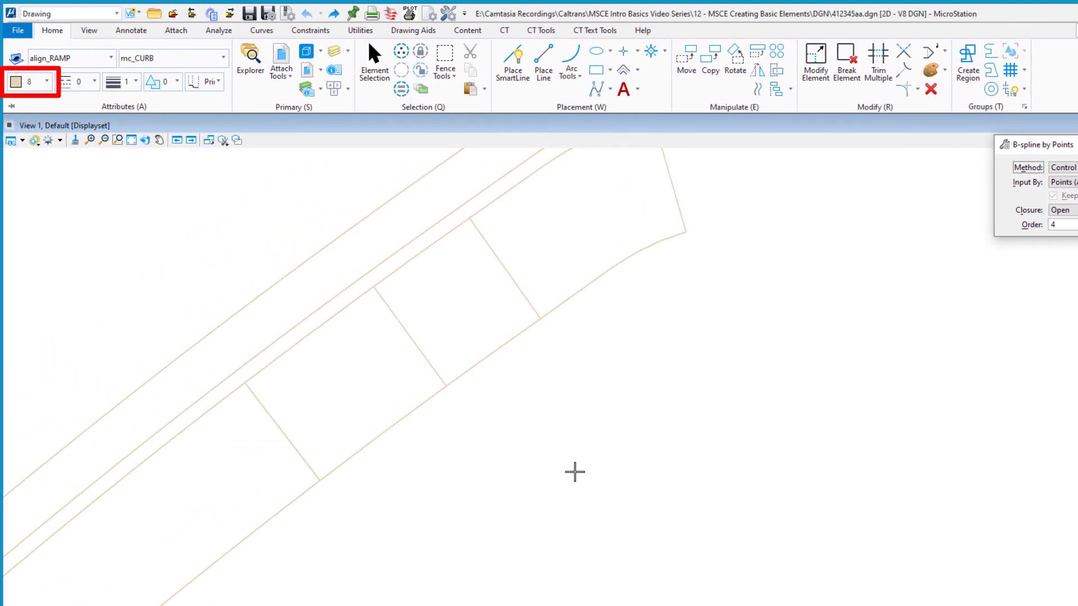
left_click(39, 85)
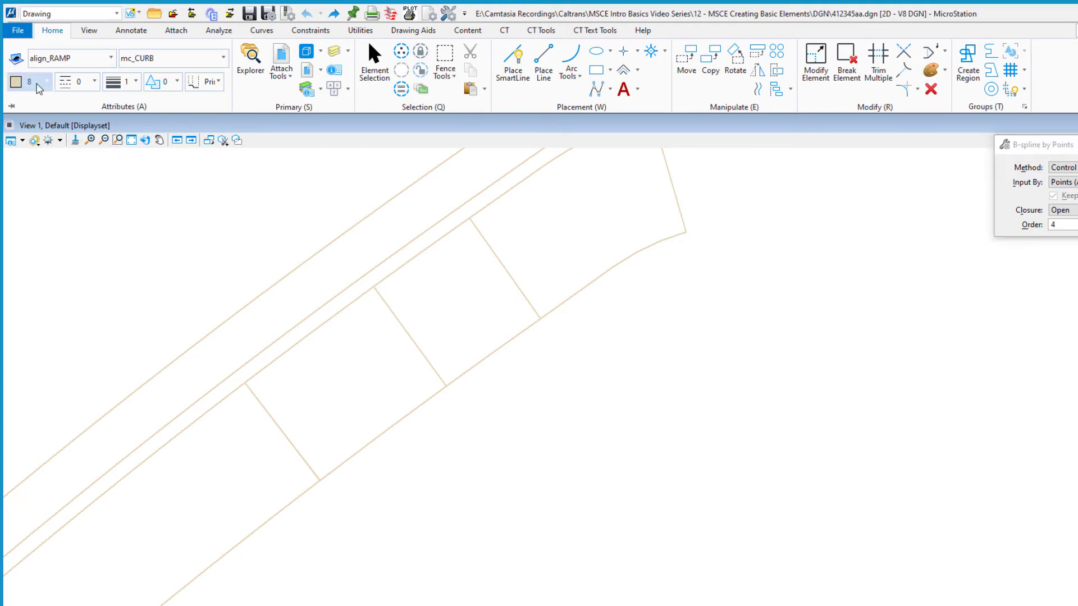
left_click(27, 157)
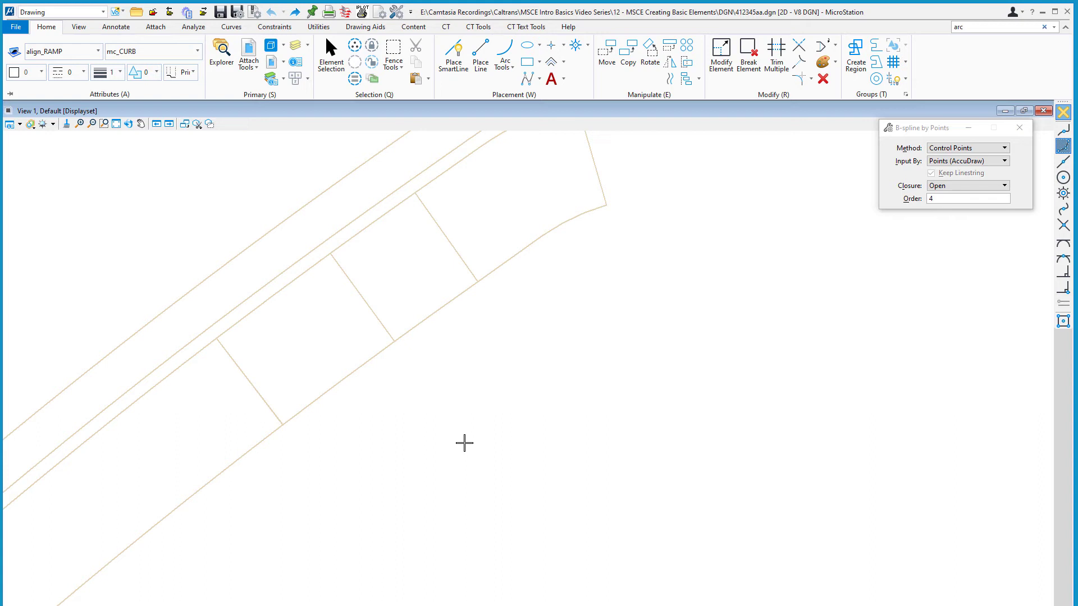
Place an open B-spline of order 4 from five zigzag control points in the empty area outside the curb.
left_click(483, 456)
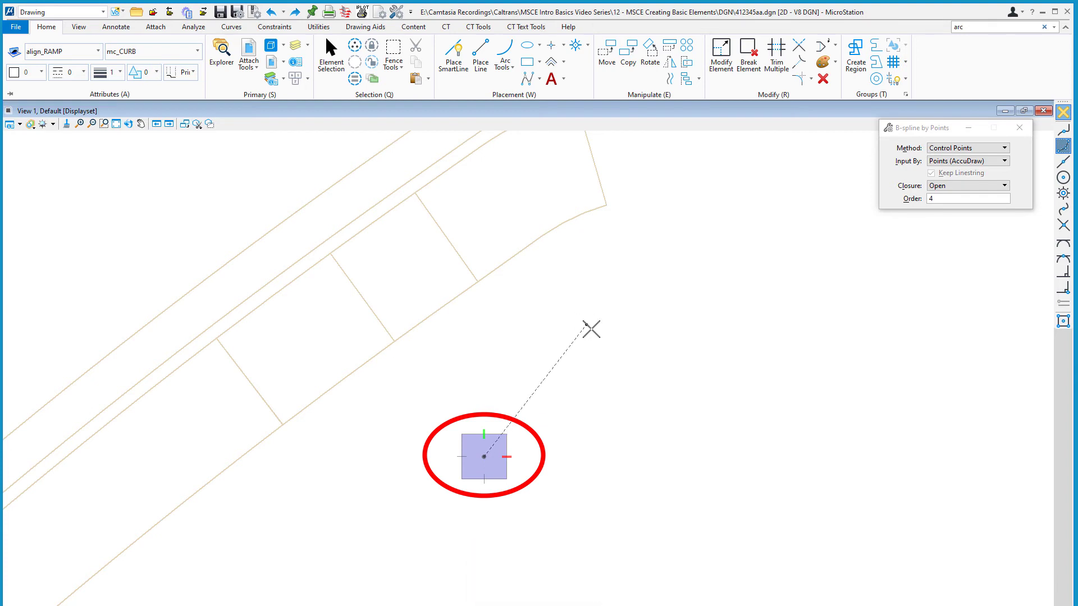
left_click(596, 318)
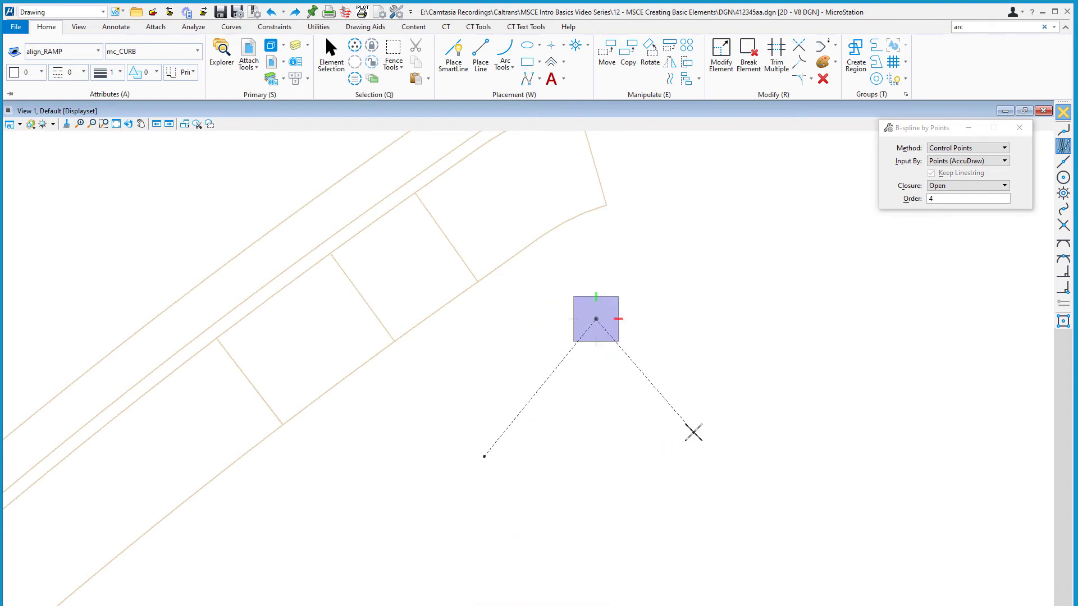
left_click(693, 432)
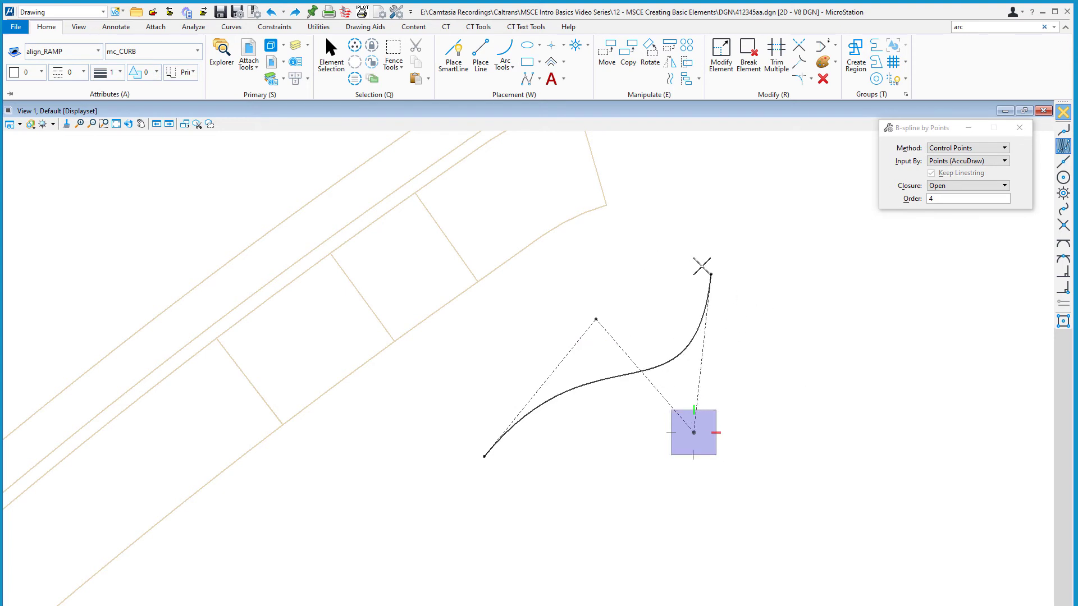
left_click(714, 272)
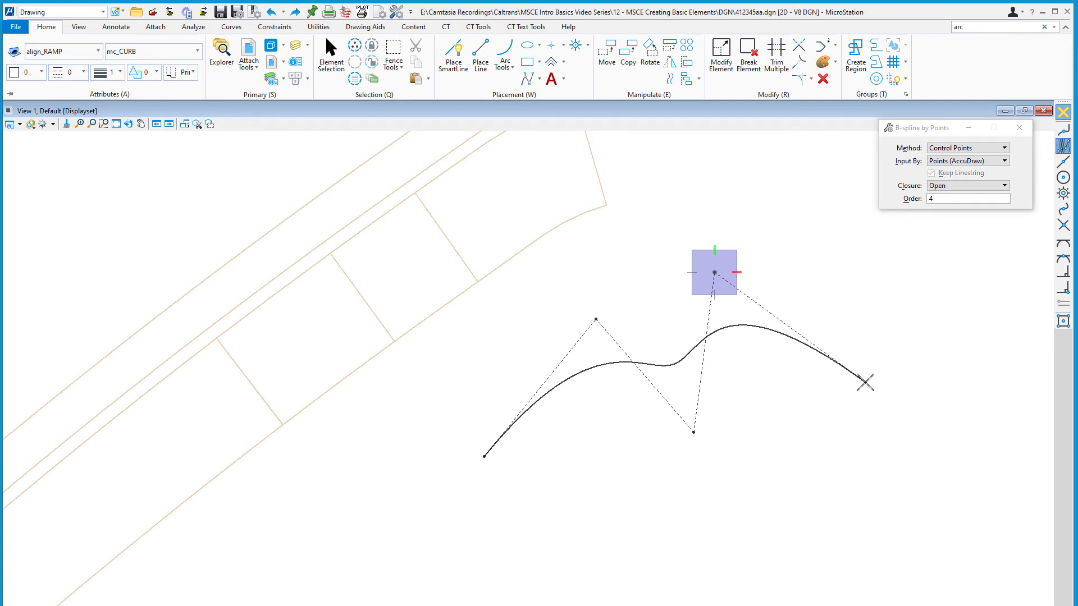
left_click(873, 388)
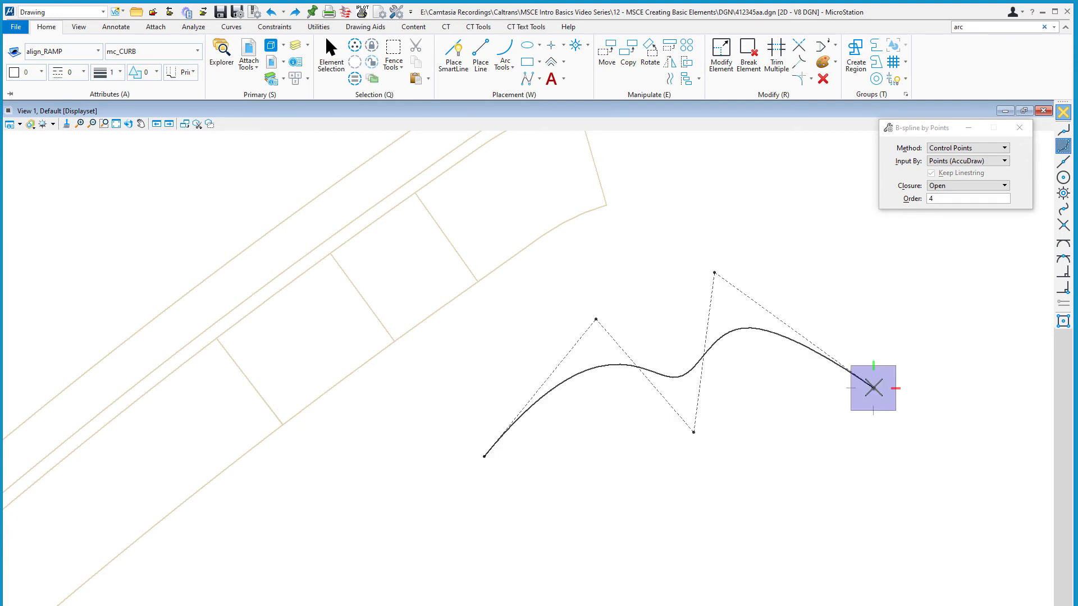
right_click(805, 415)
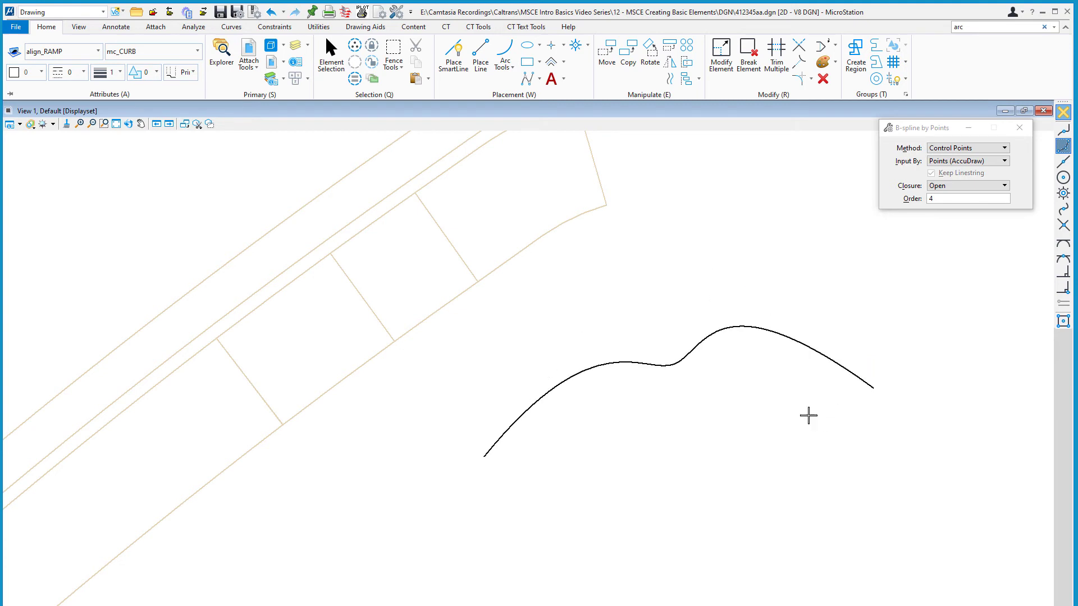
Place an open B-spline with the Through Points method through five points below the first curve, and undo both curves.
left_click(960, 148)
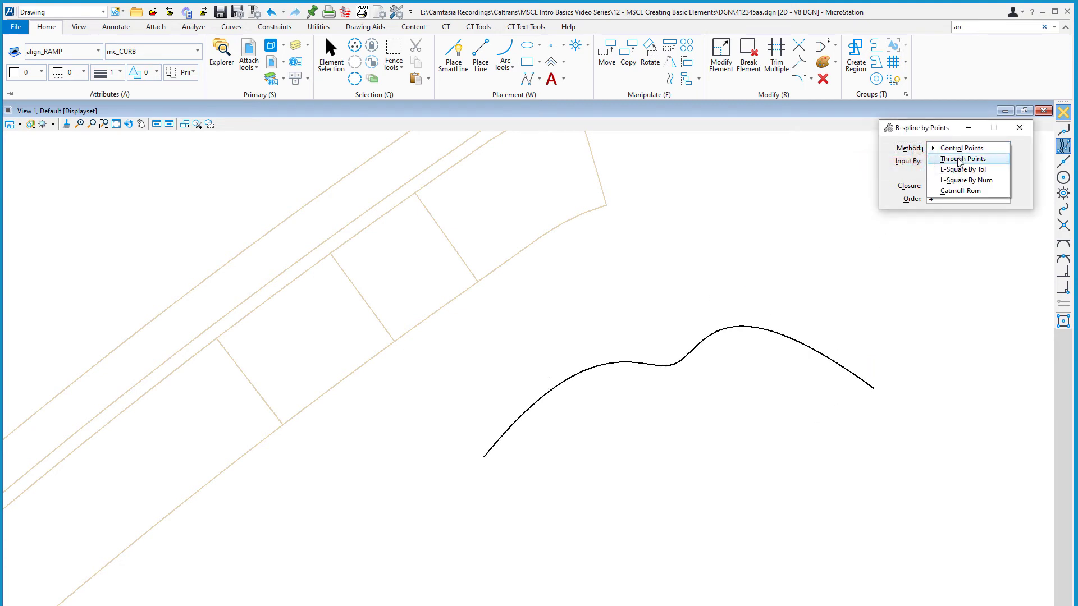
left_click(960, 159)
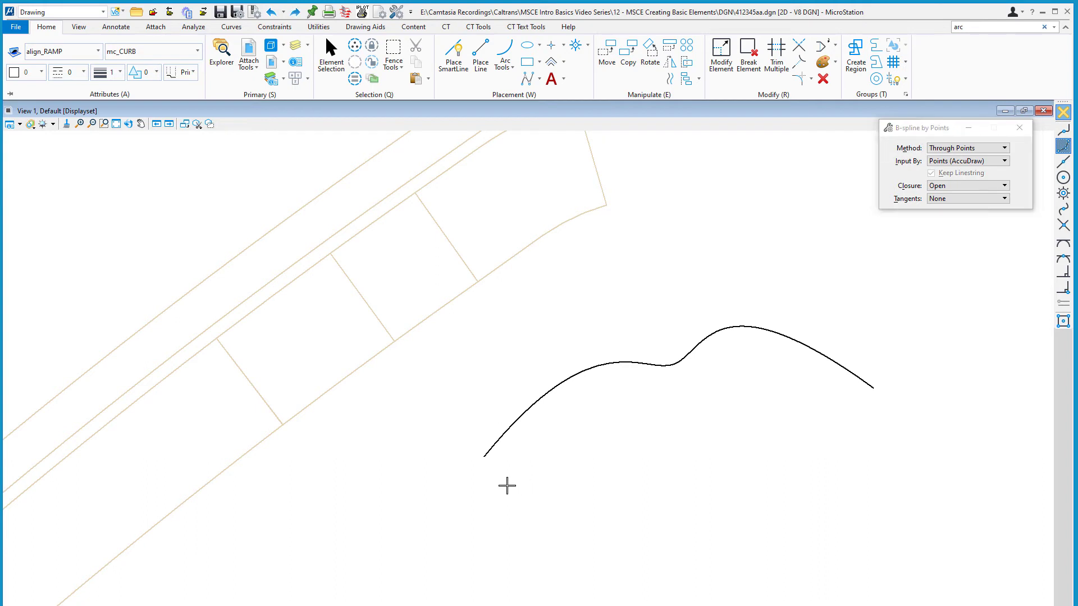
left_click(519, 490)
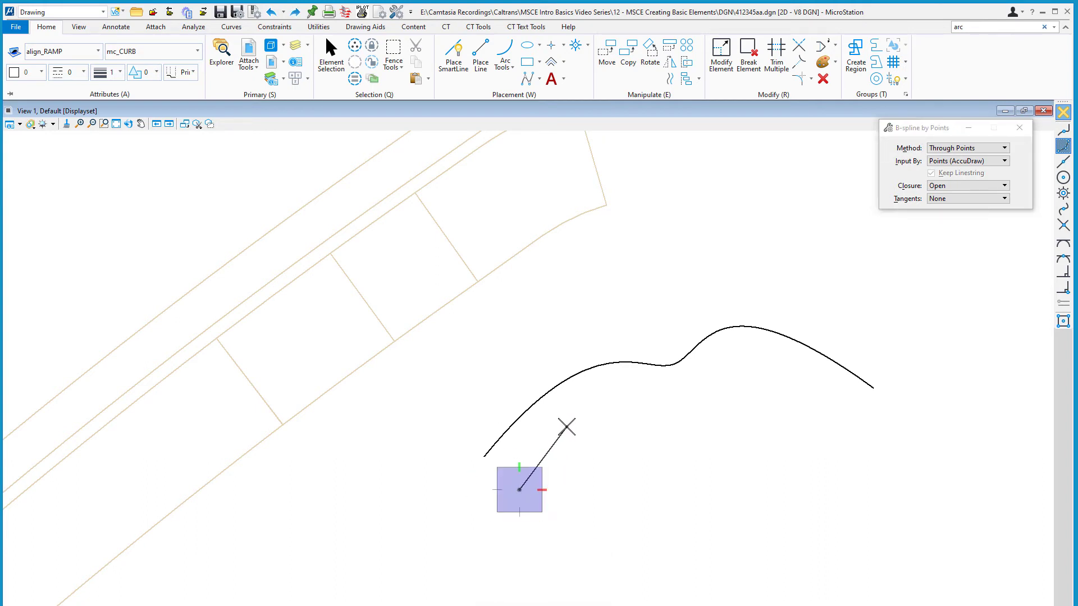
left_click(567, 426)
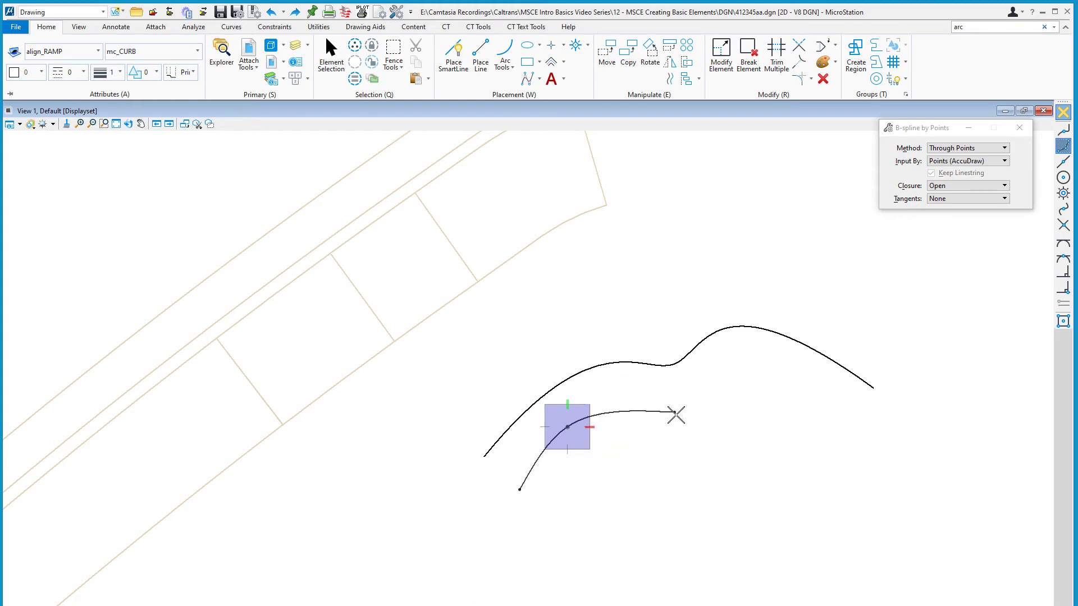
left_click(679, 413)
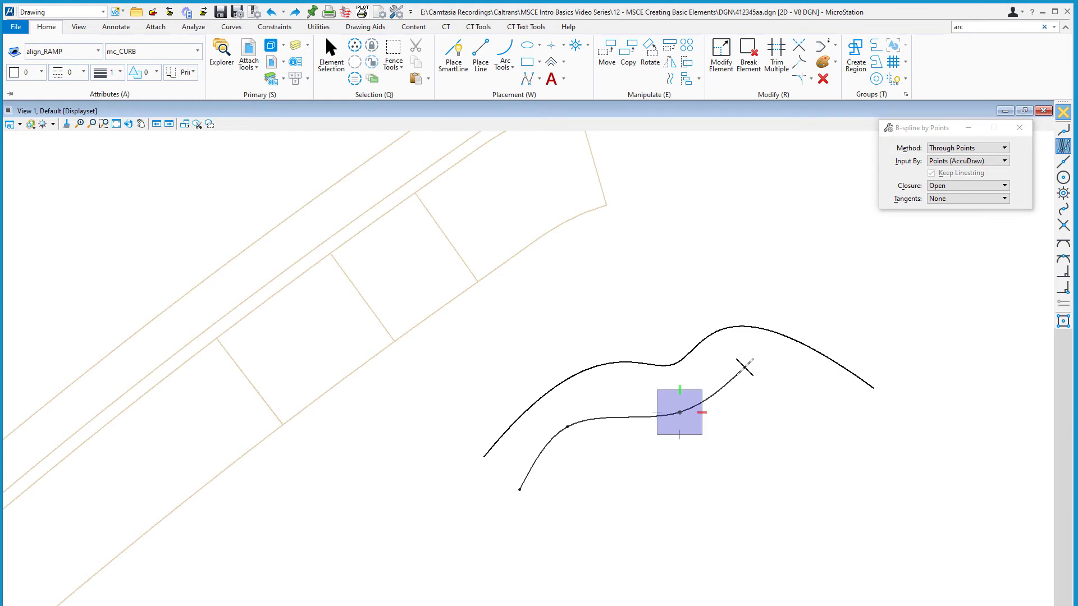
left_click(745, 367)
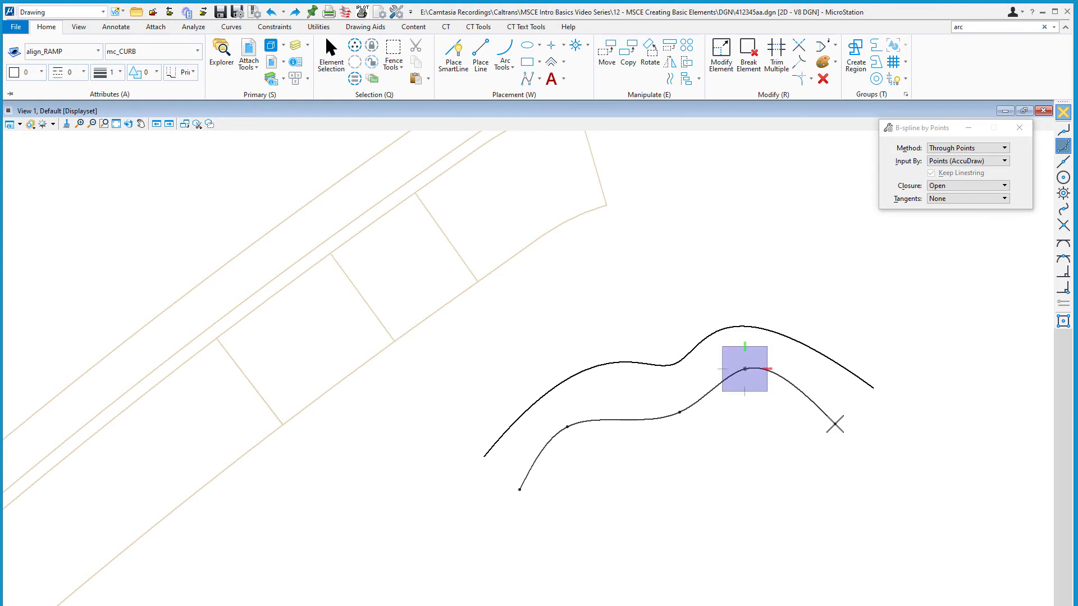
left_click(845, 435)
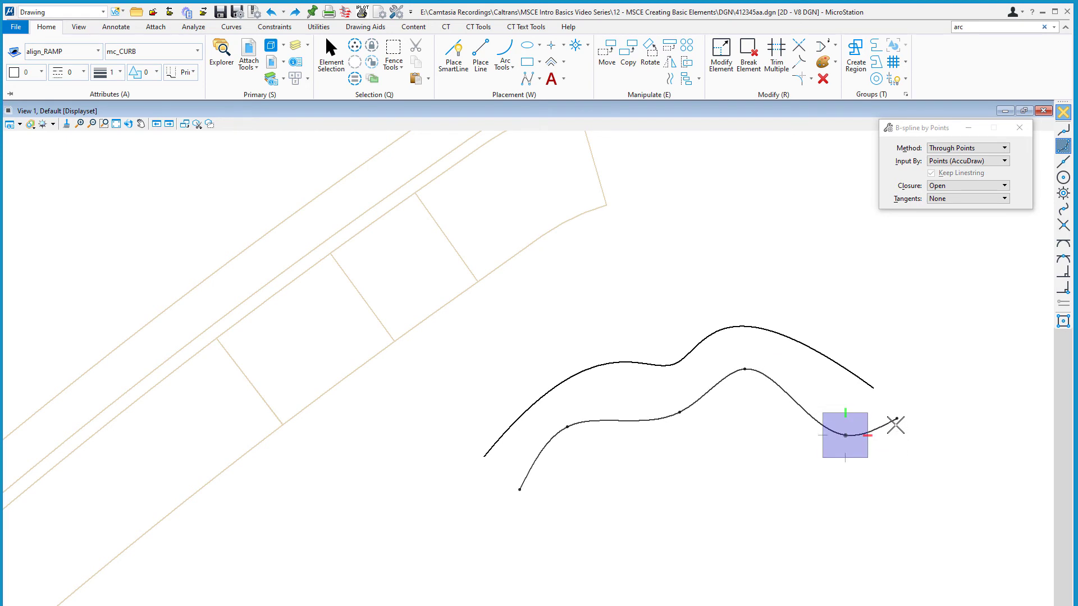
right_click(895, 436)
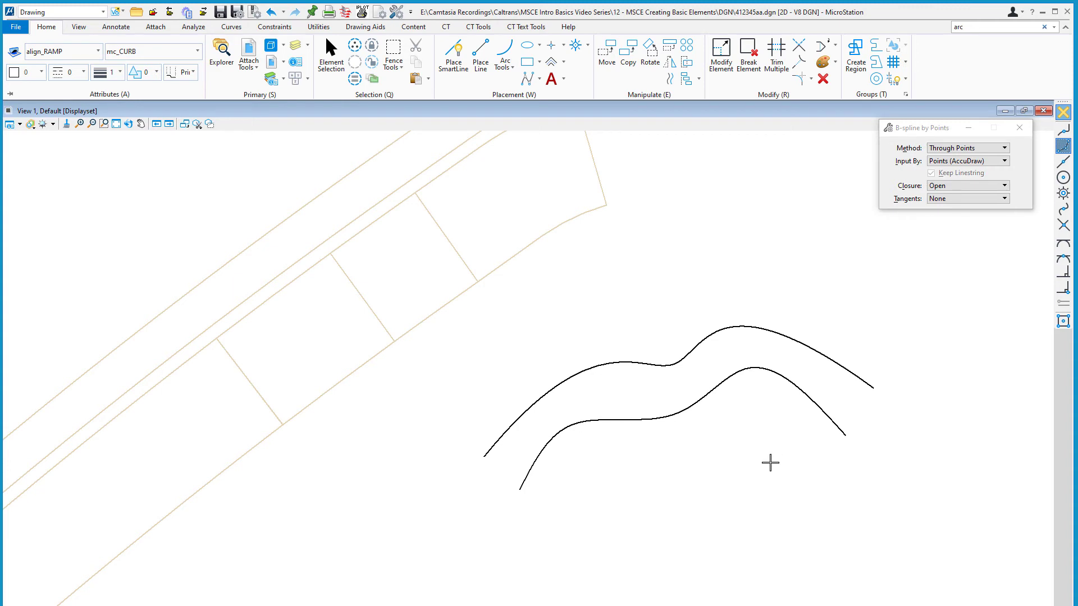
key("ctrl+z")
key("ctrl+z")
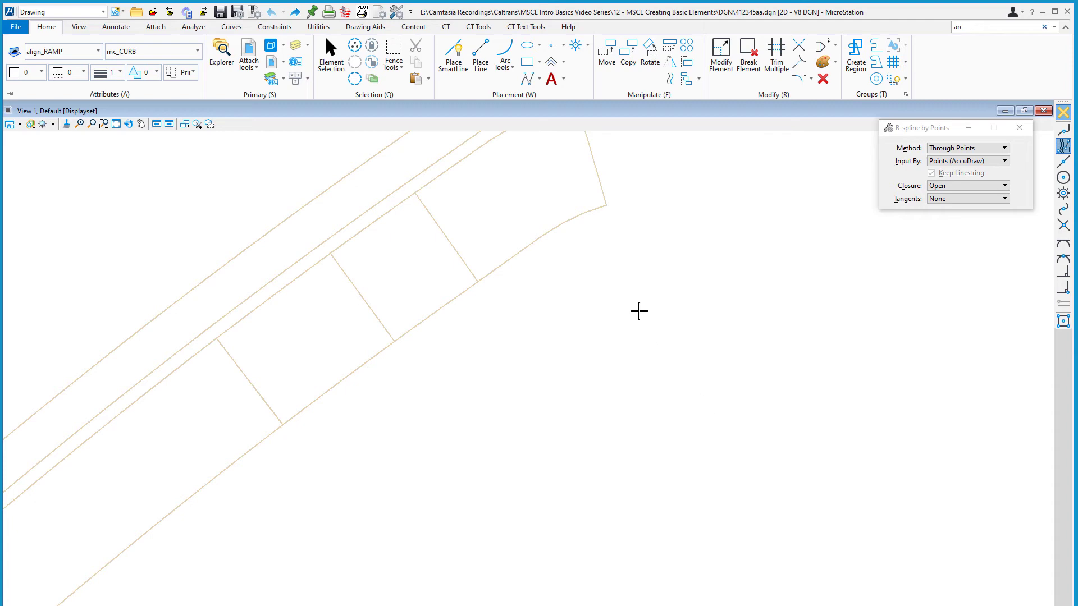
Start Create Complex Chain and choose the Automatic method.
mouse_move(604, 279)
middle_mouse_down()
mouse_move(683, 423)
mouse_move(662, 441)
middle_mouse_up()
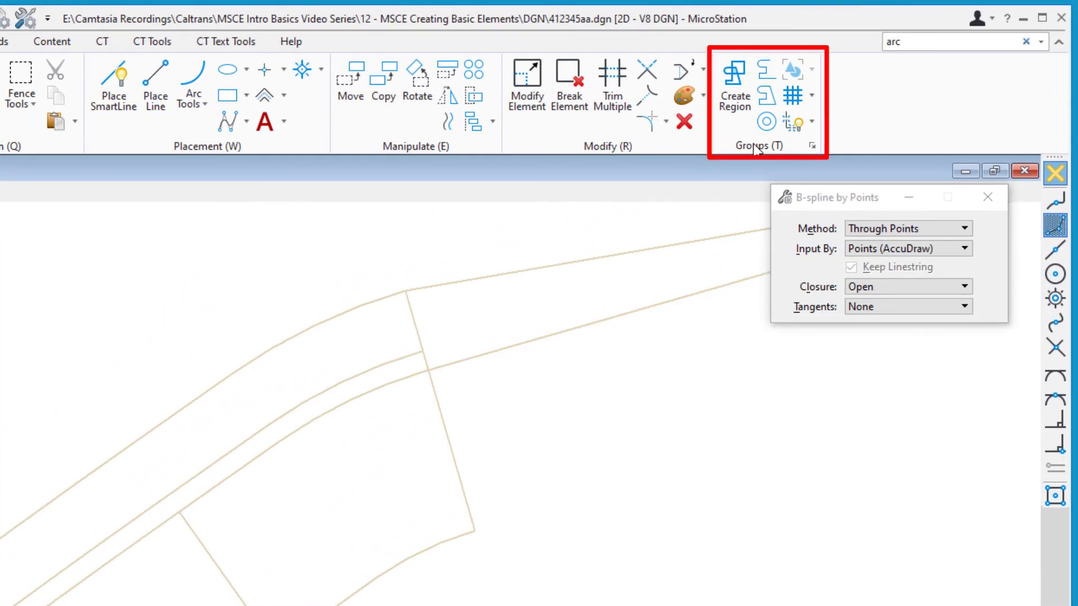
left_click(768, 71)
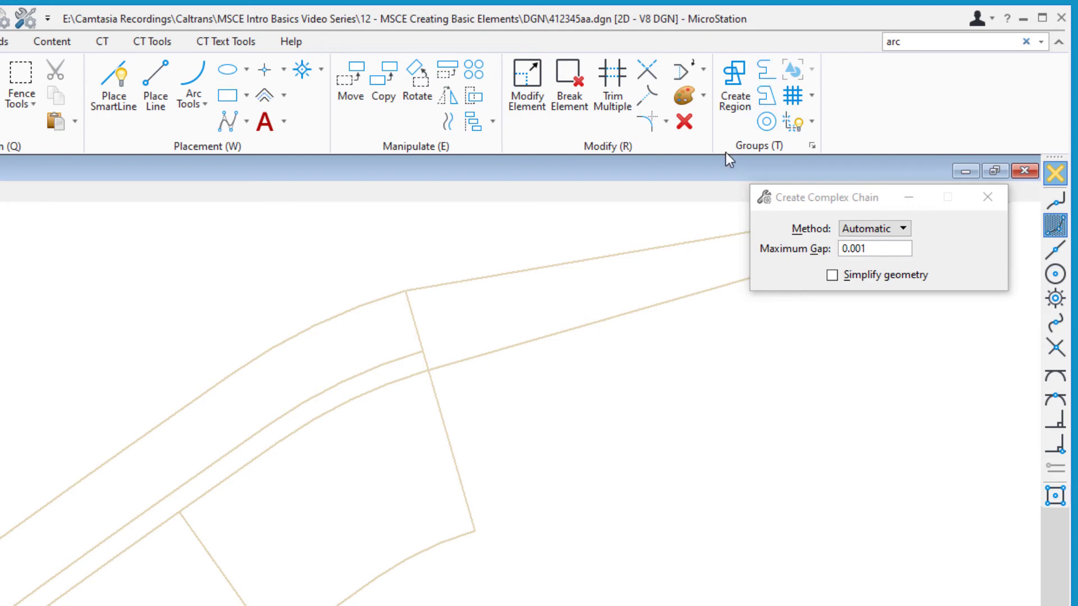
left_click_drag(809, 205, 819, 218)
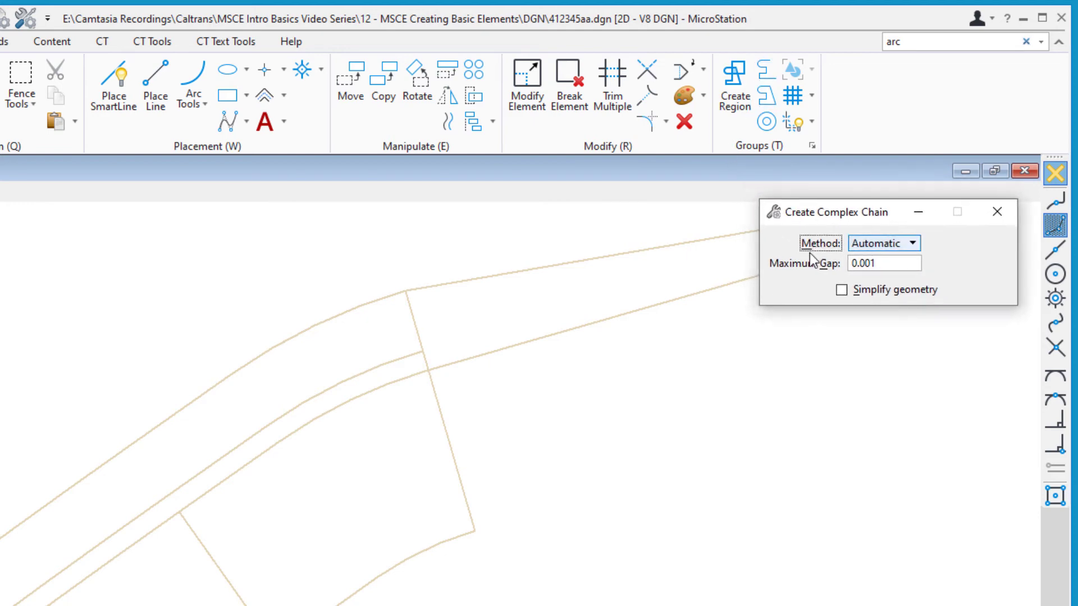
left_click(890, 245)
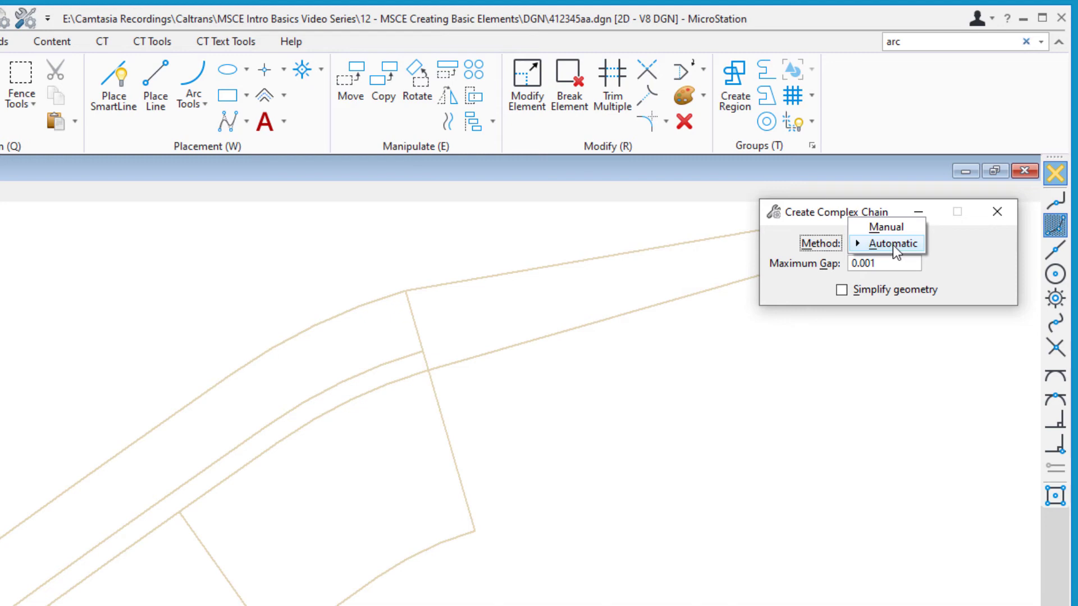
left_click(892, 244)
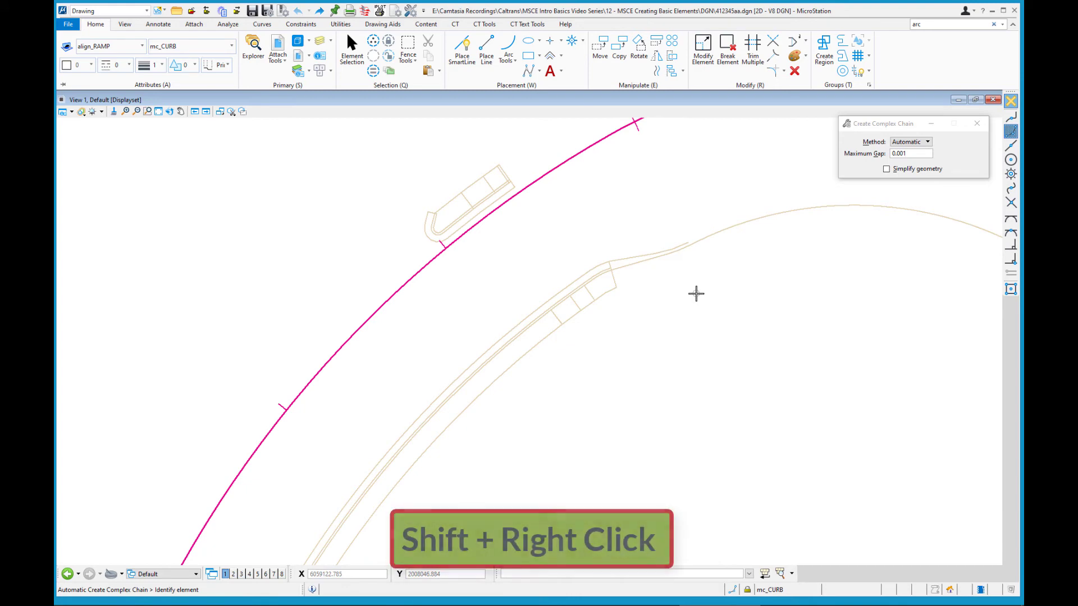
Fit the whole drawing in view, automatically chain the P1L alignment's connected arcs and lines into a complex chain, and undo it.
right_click(696, 292, "shift")
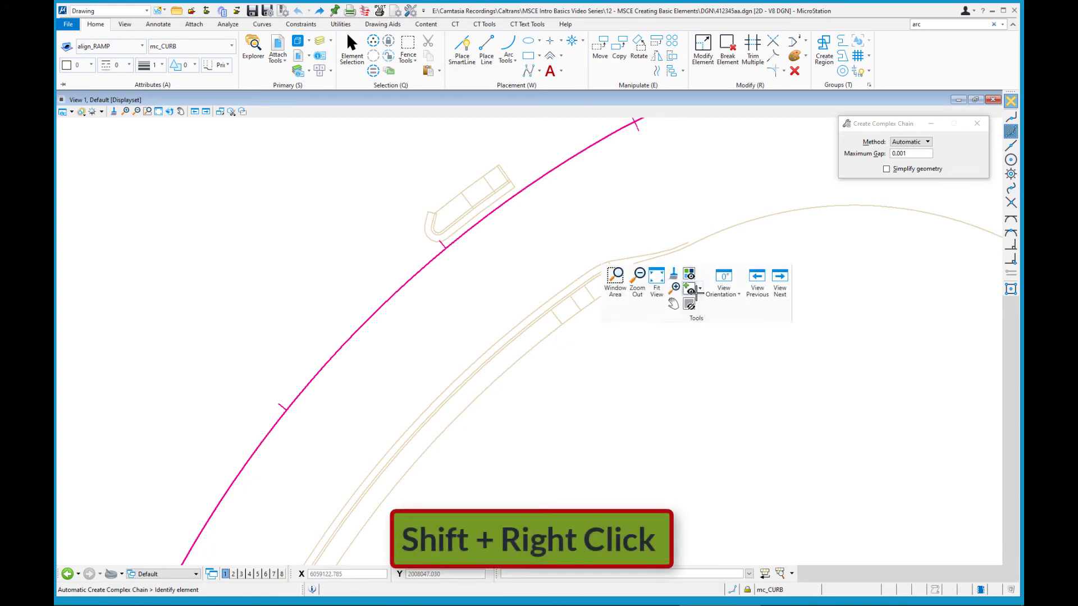
left_click(656, 280)
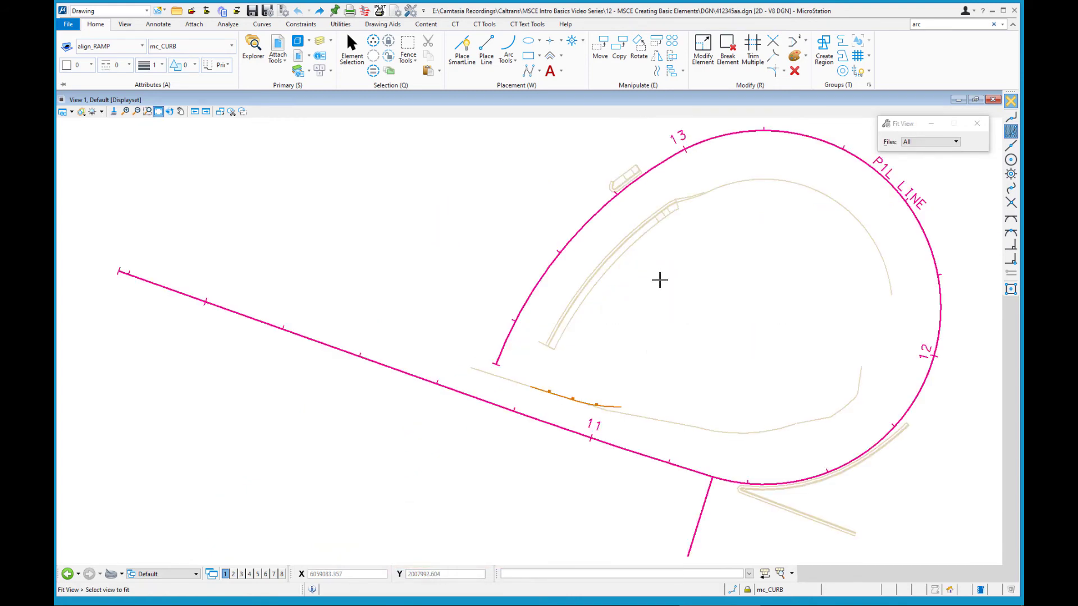
right_click(748, 289)
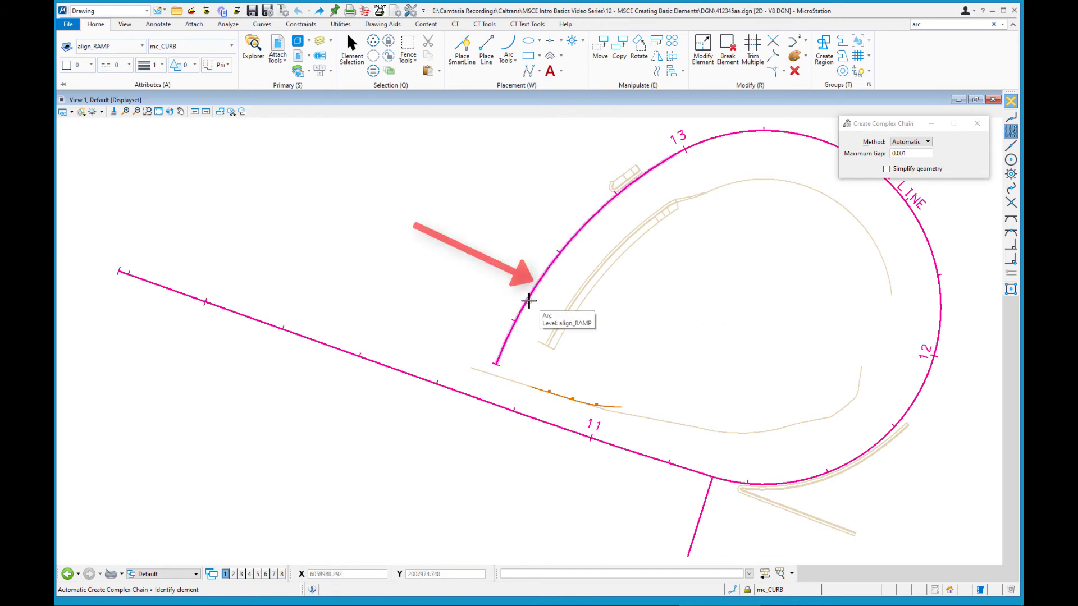
scroll(479, 288, "down", 3)
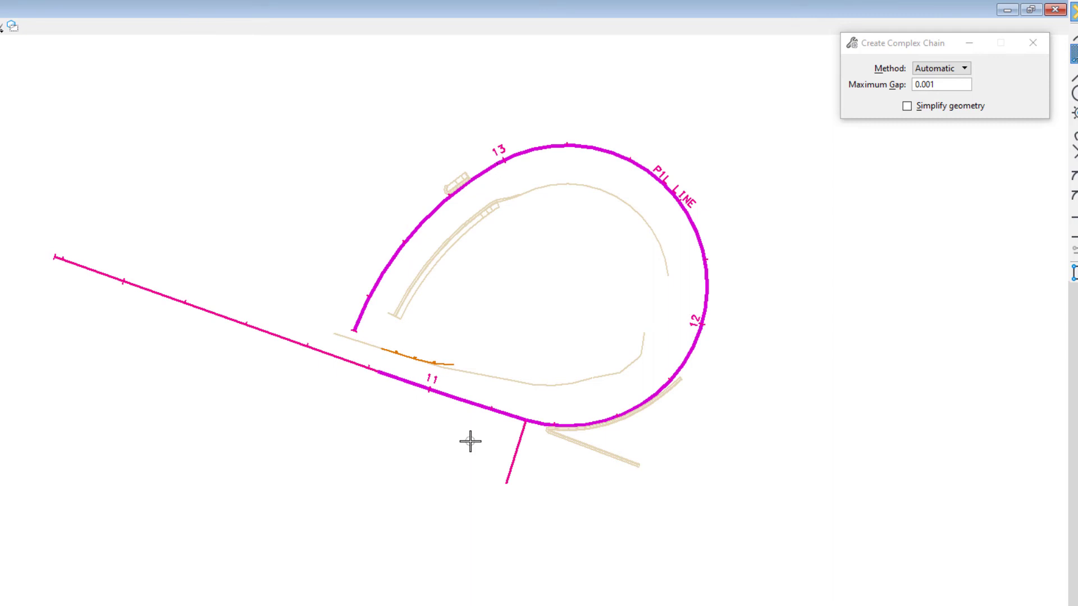
left_click(444, 433)
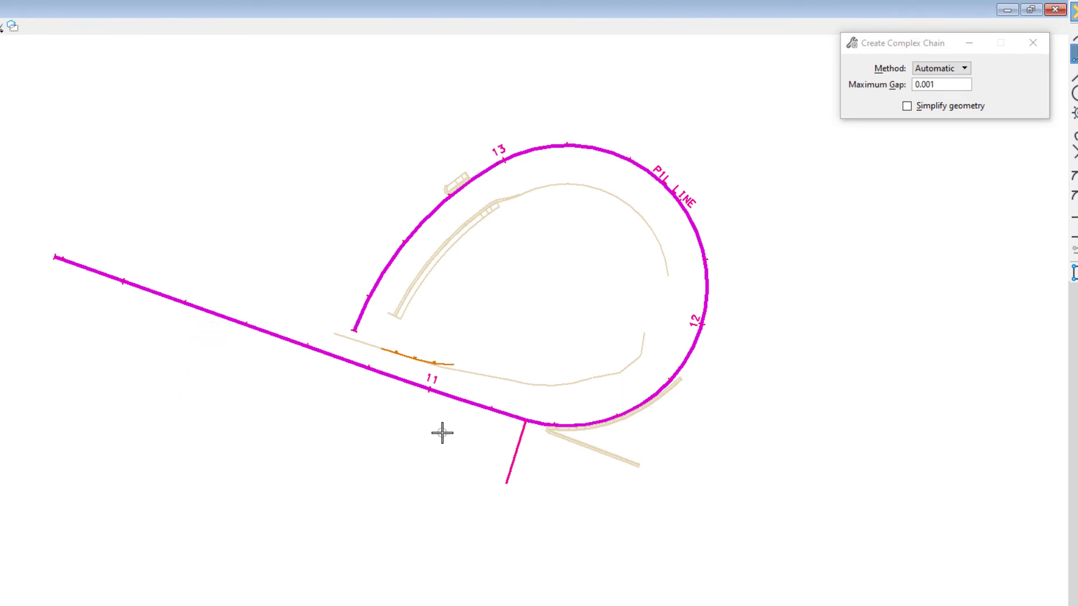
left_click(442, 433)
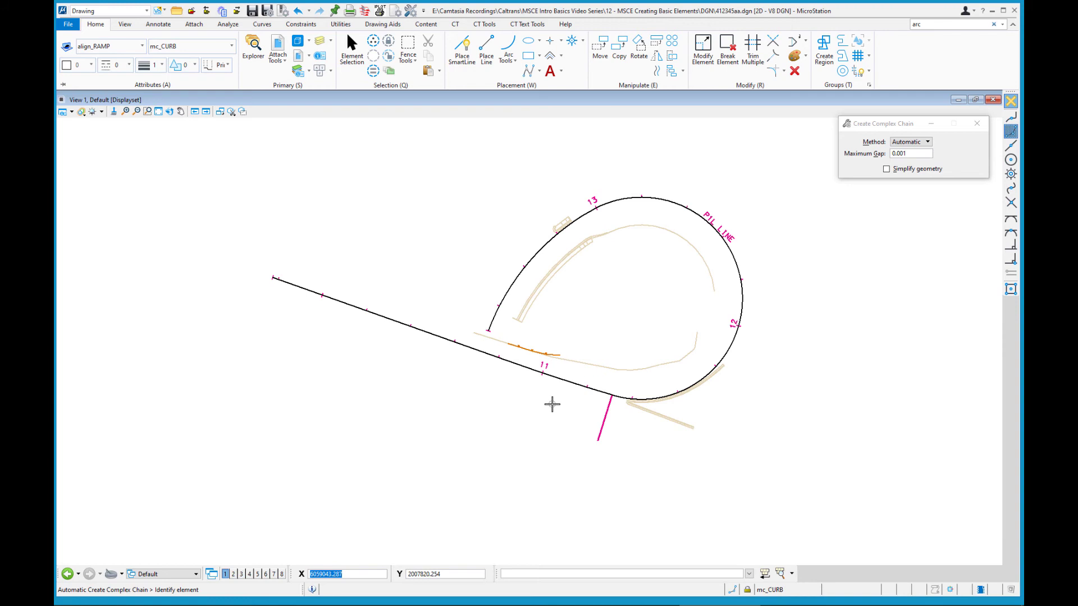
key("ctrl+z")
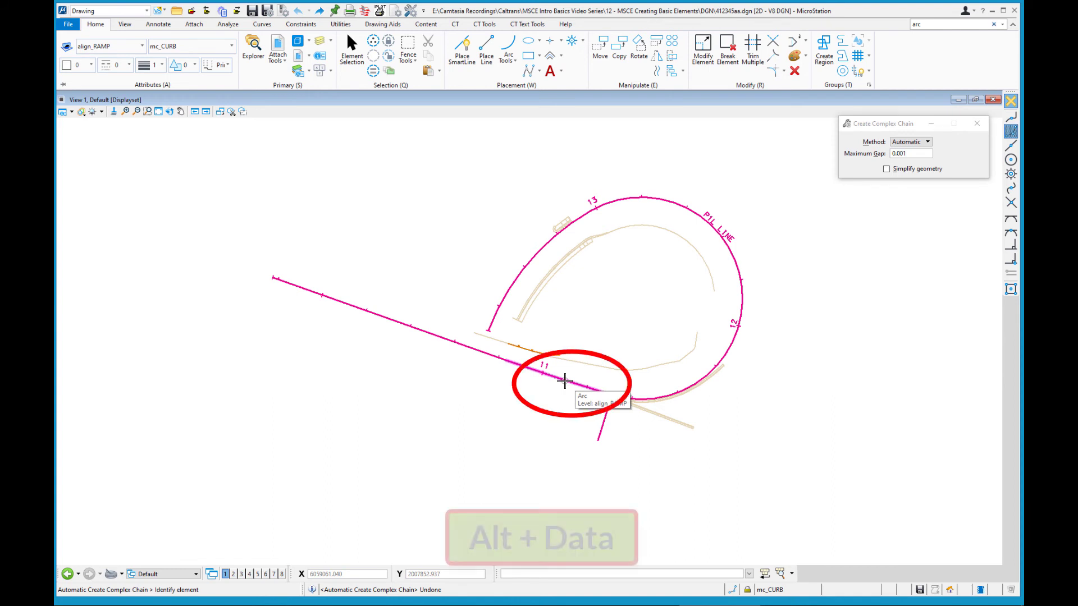
Match the P1L alignment's attributes and automatically chain it into a complex chain, following the main line instead of the short spur at the fork.
left_click(565, 381, "alt")
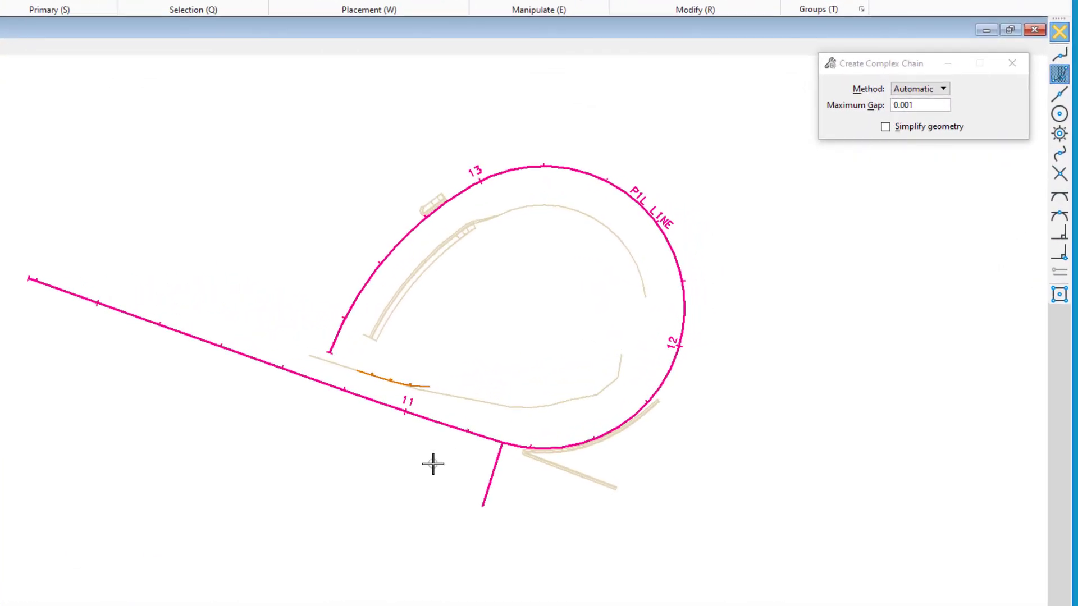
left_click(357, 295)
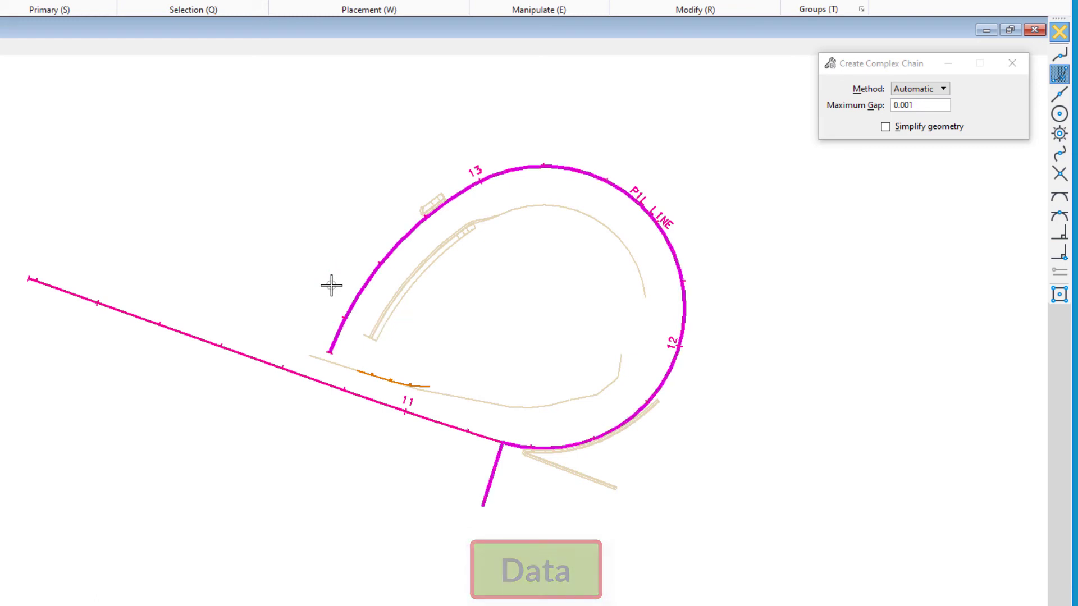
right_click(331, 285)
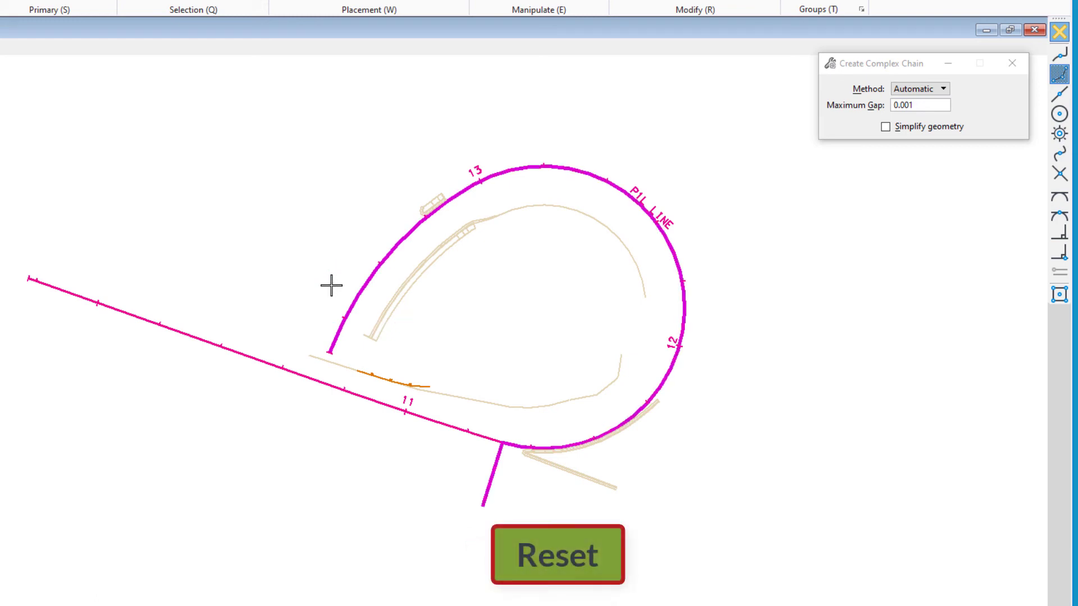
left_click(331, 286)
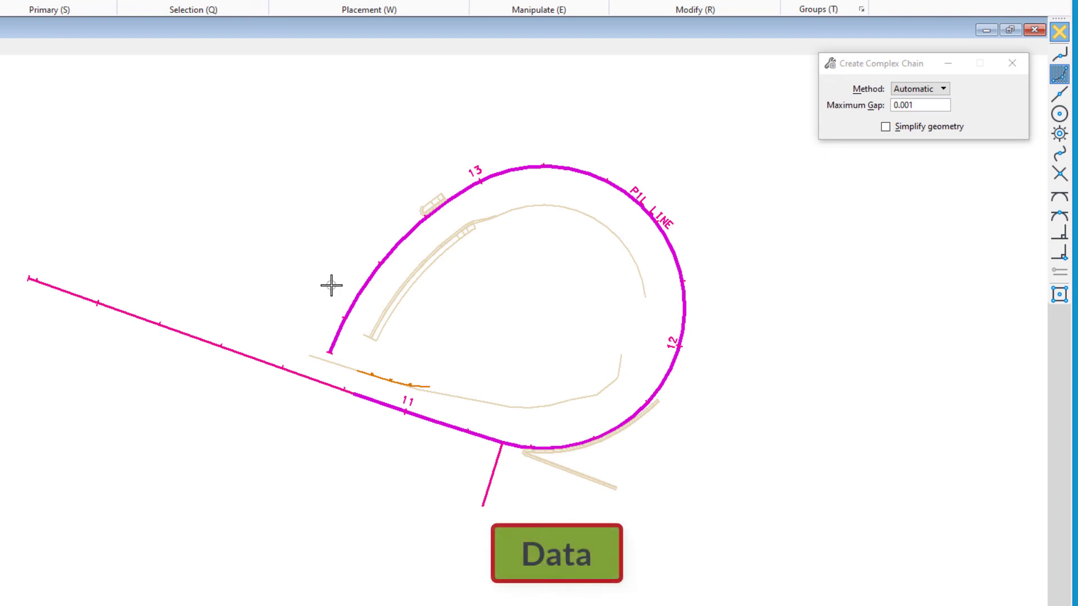
left_click(331, 285)
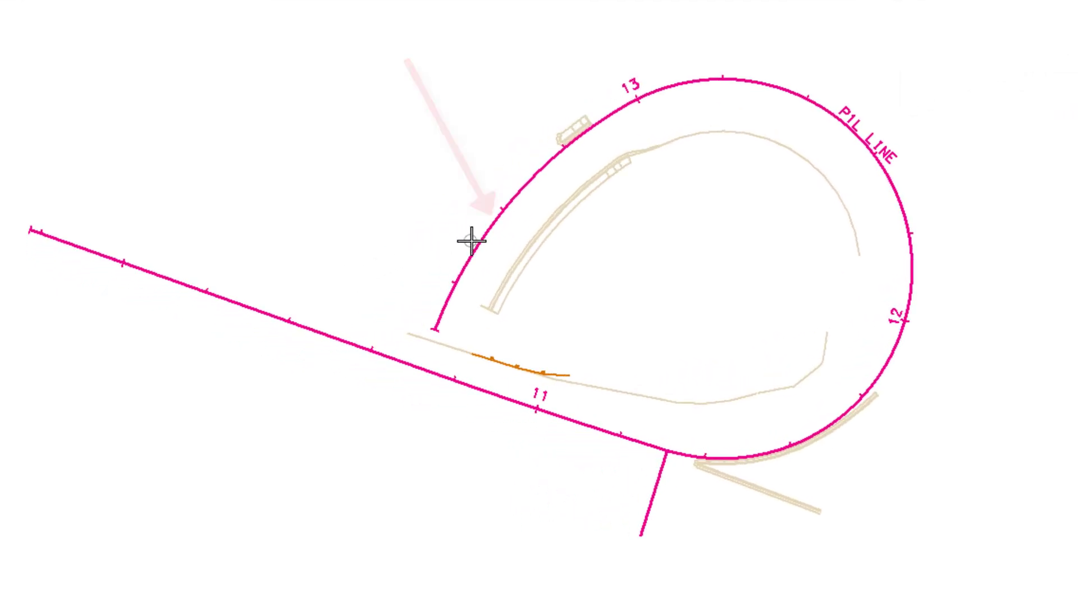
mouse_move(476, 246)
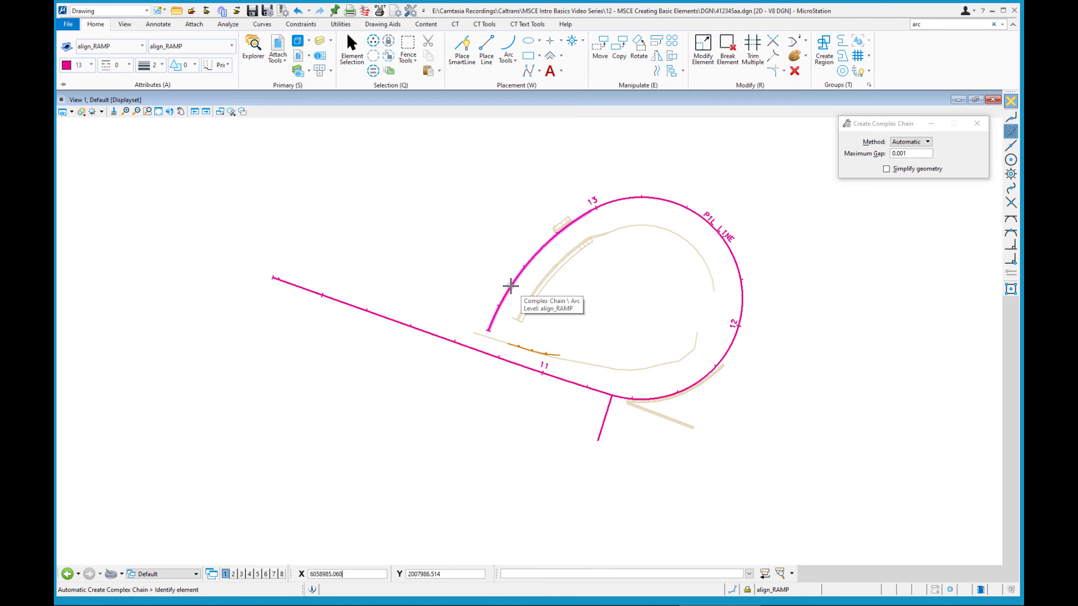
Start Create Complex Shape with the Automatic method, match the curb attributes, and identify the short arc bounding the end panel.
left_click(619, 50)
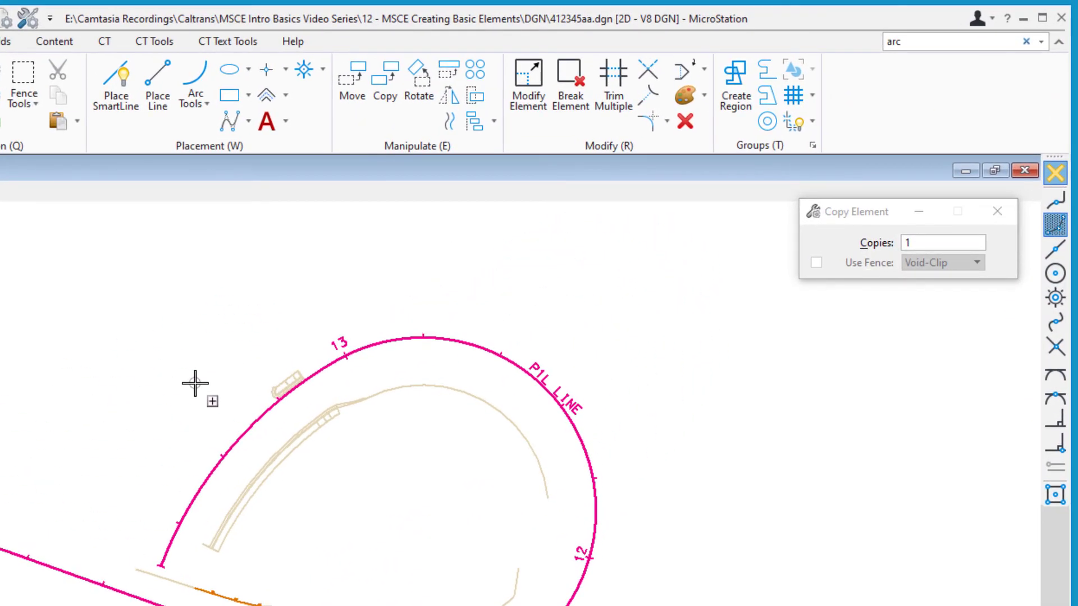
left_click(767, 99)
left_click(872, 243)
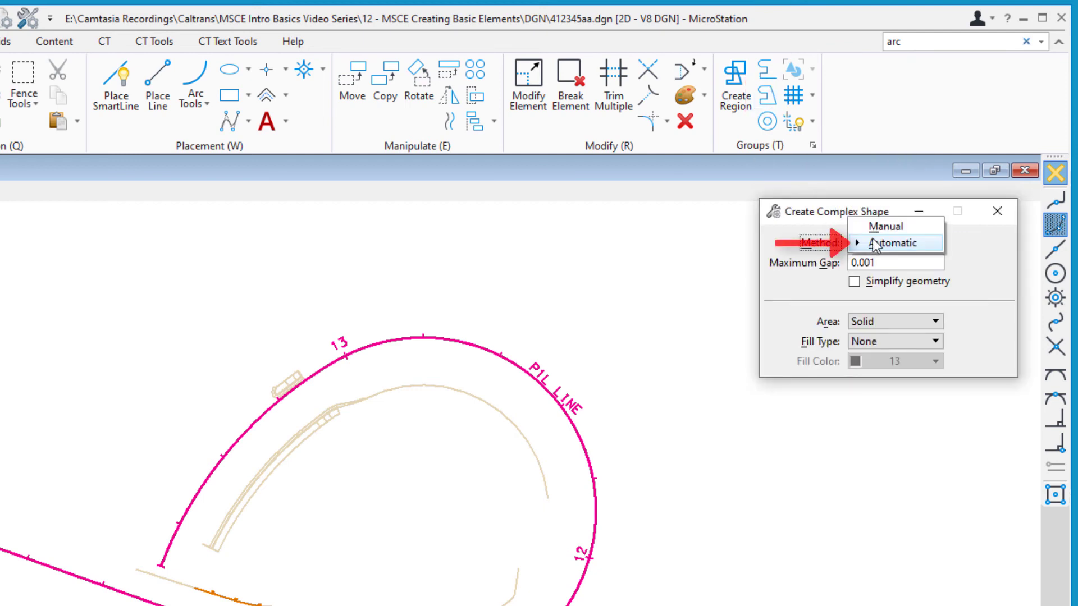
left_click(886, 245)
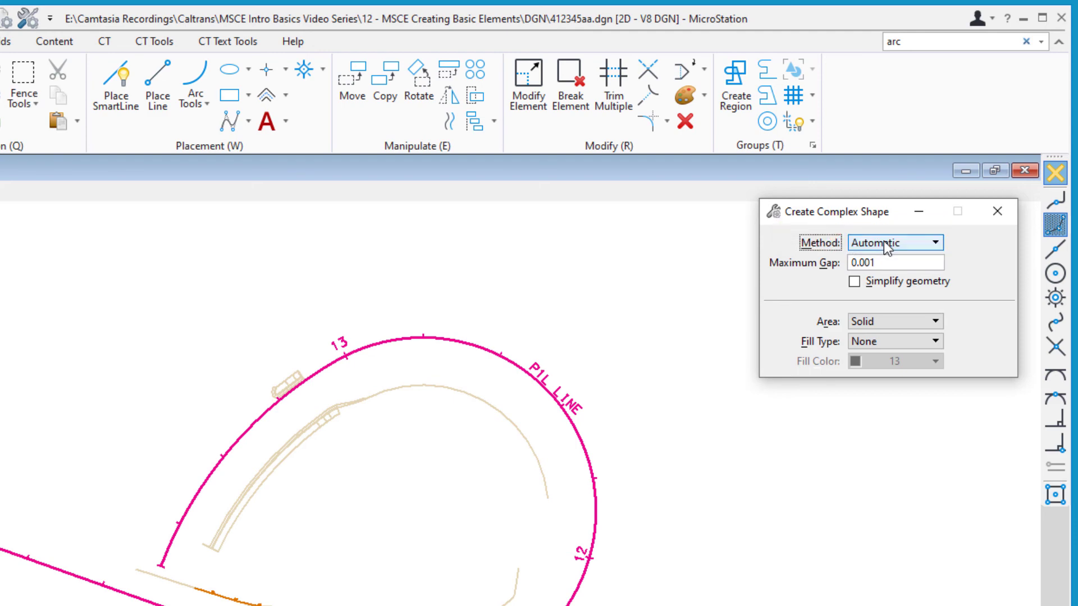
scroll(338, 408, "up", 5)
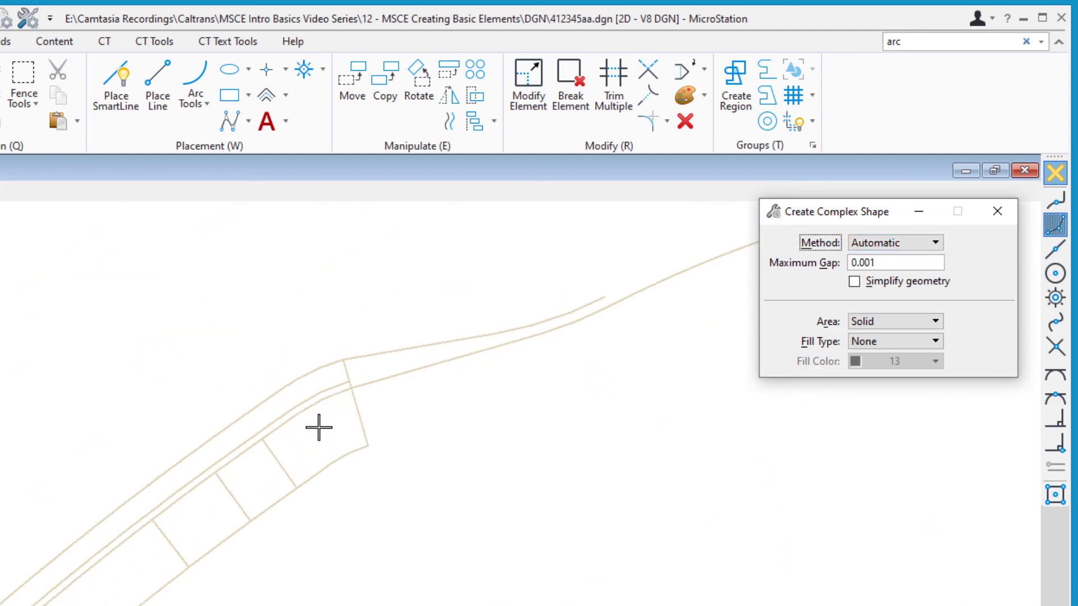
scroll(317, 428, "up", 3)
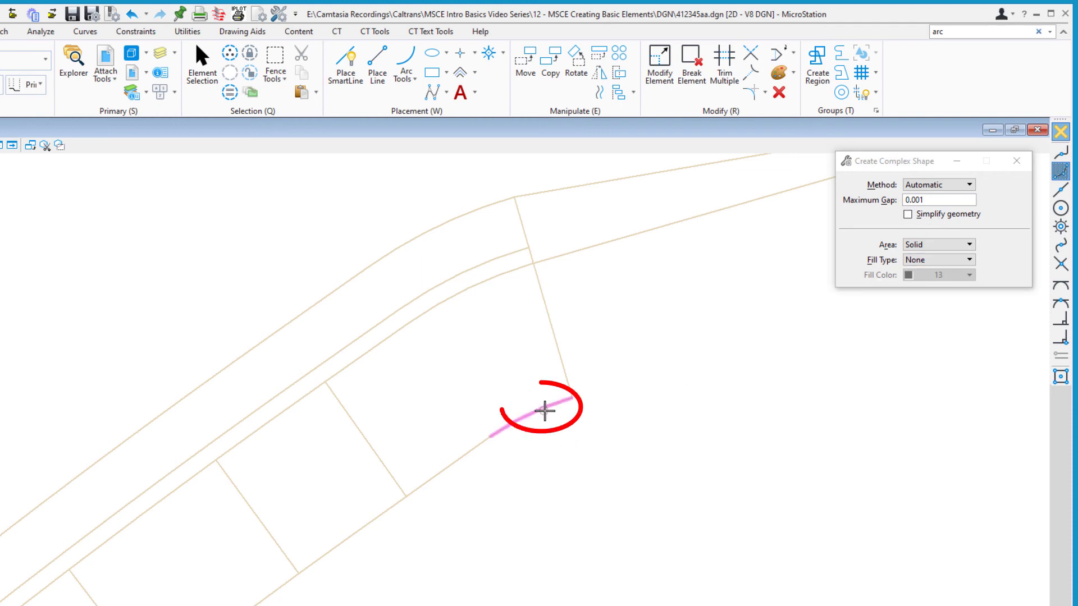
left_click(543, 408)
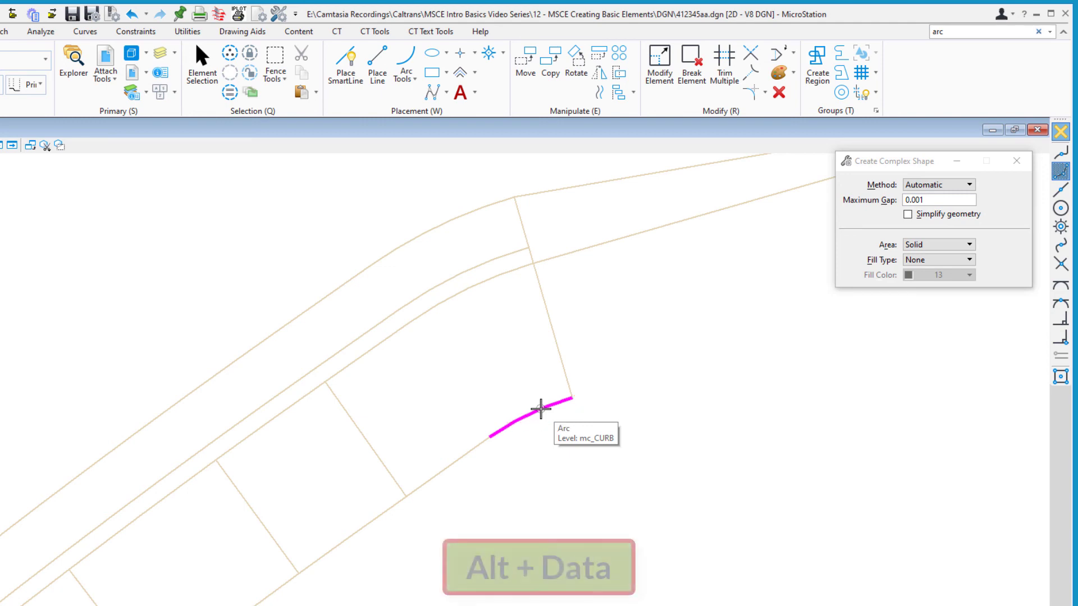
left_click(559, 351, "alt")
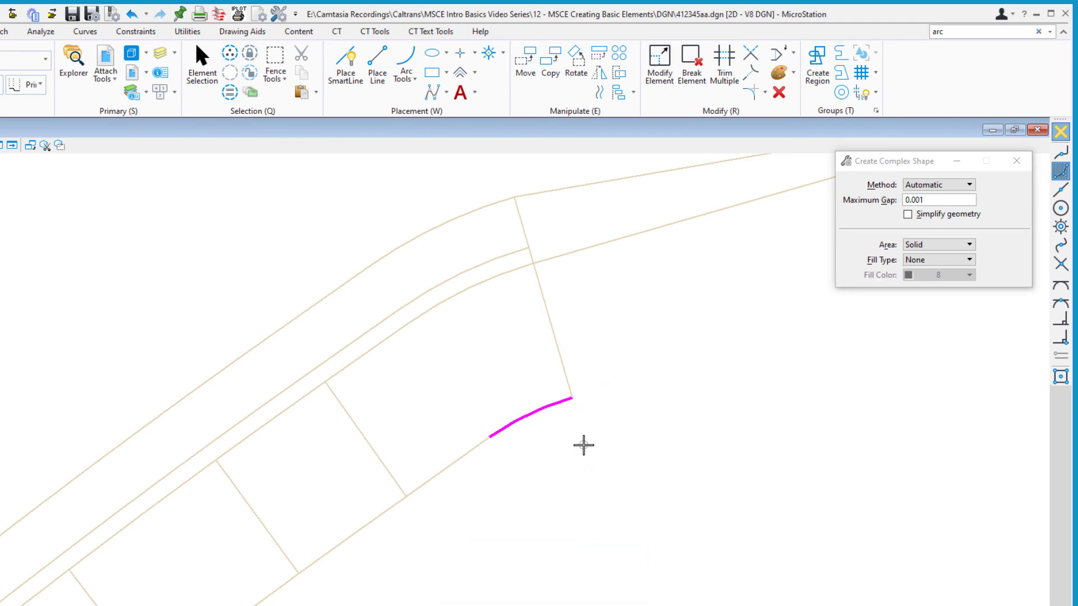
Automatically trace the end panel's boundary into a complex shape, rejecting branches that leave the panel at the forks, and undo it.
left_click(584, 445)
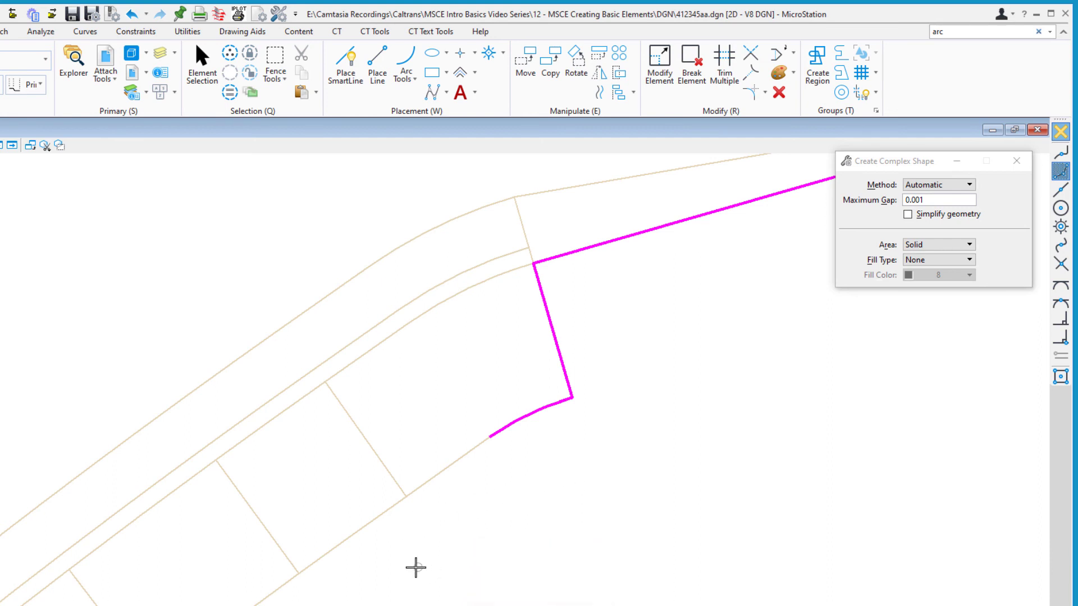
scroll(340, 552, "down", 2)
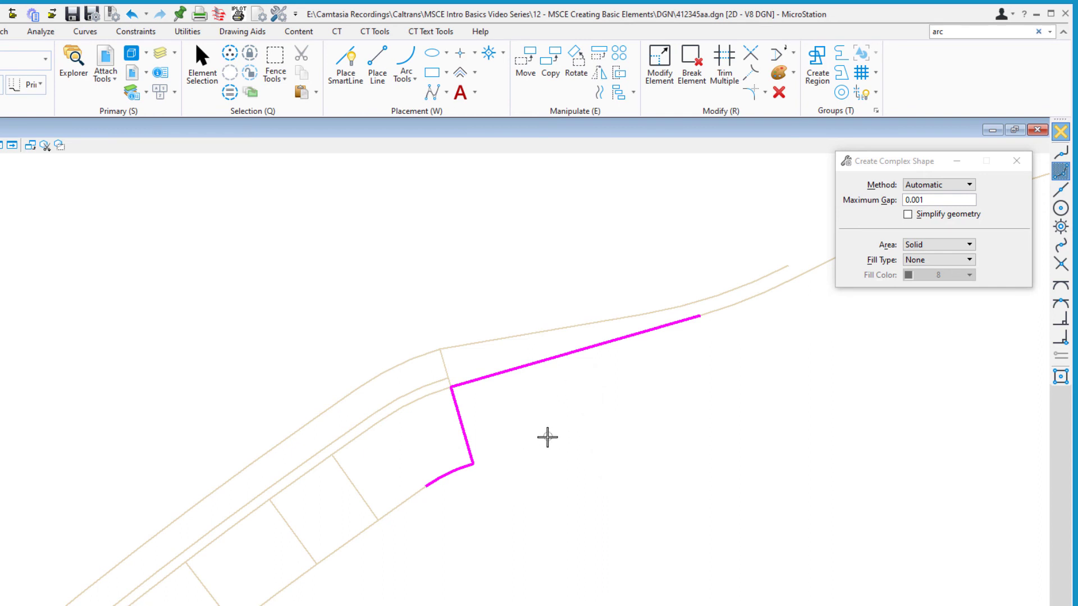
right_click(514, 423)
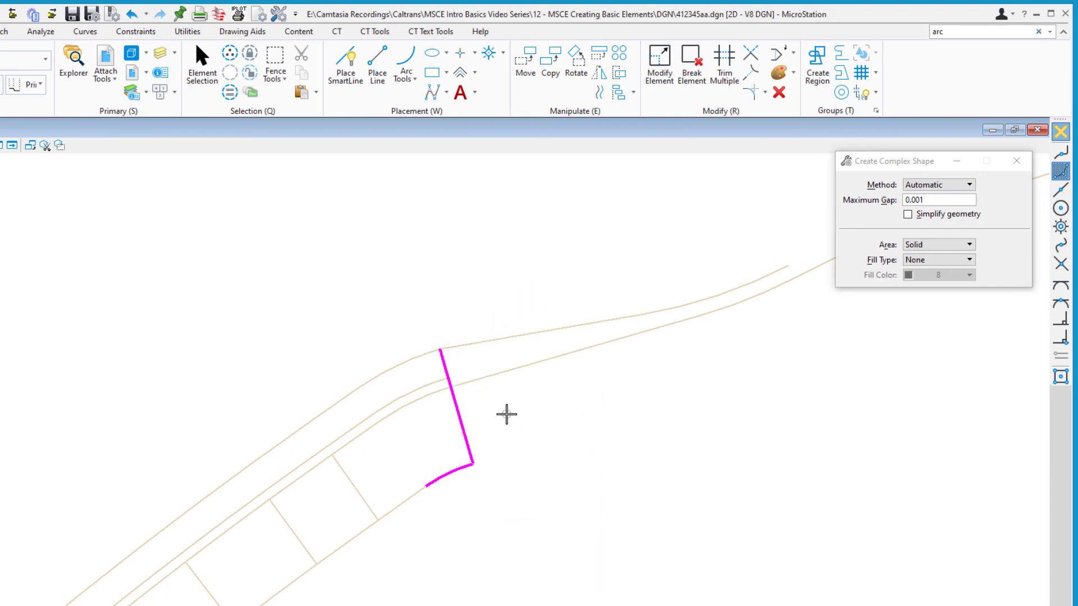
right_click(486, 413)
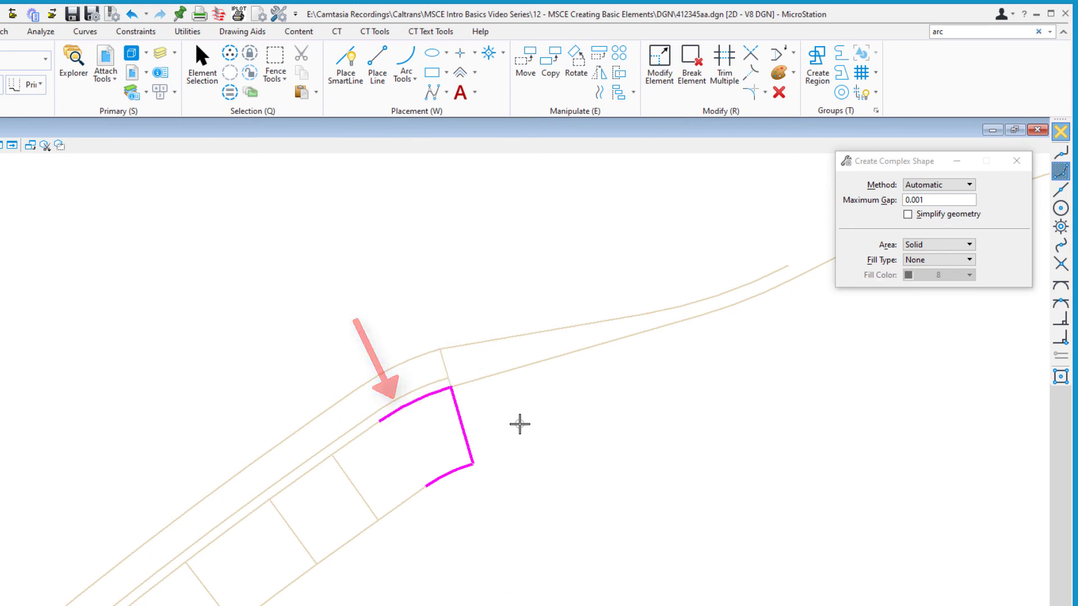
left_click(519, 423)
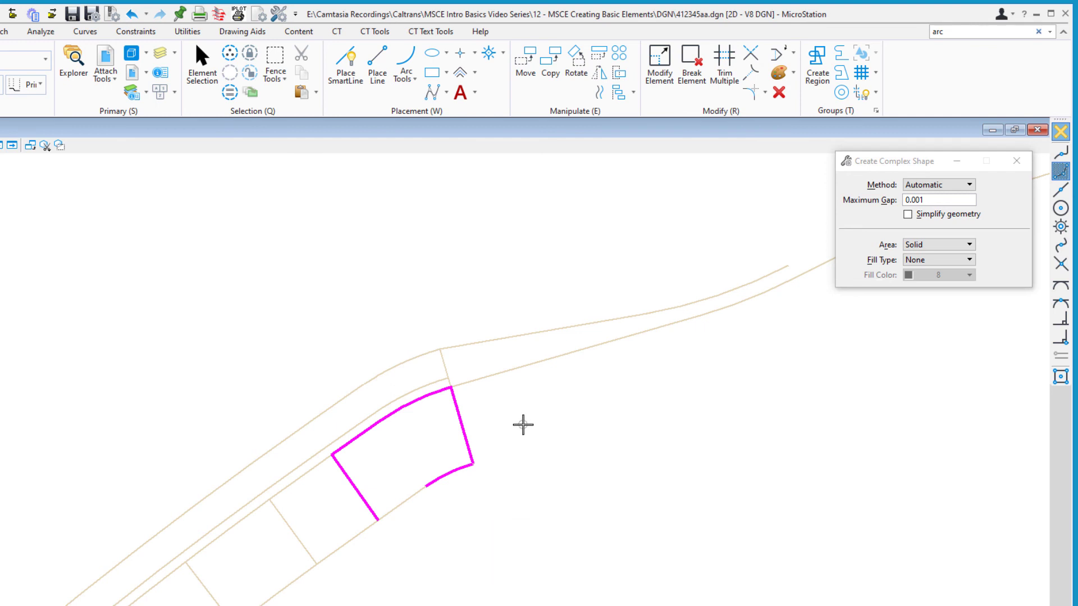
left_click(522, 426)
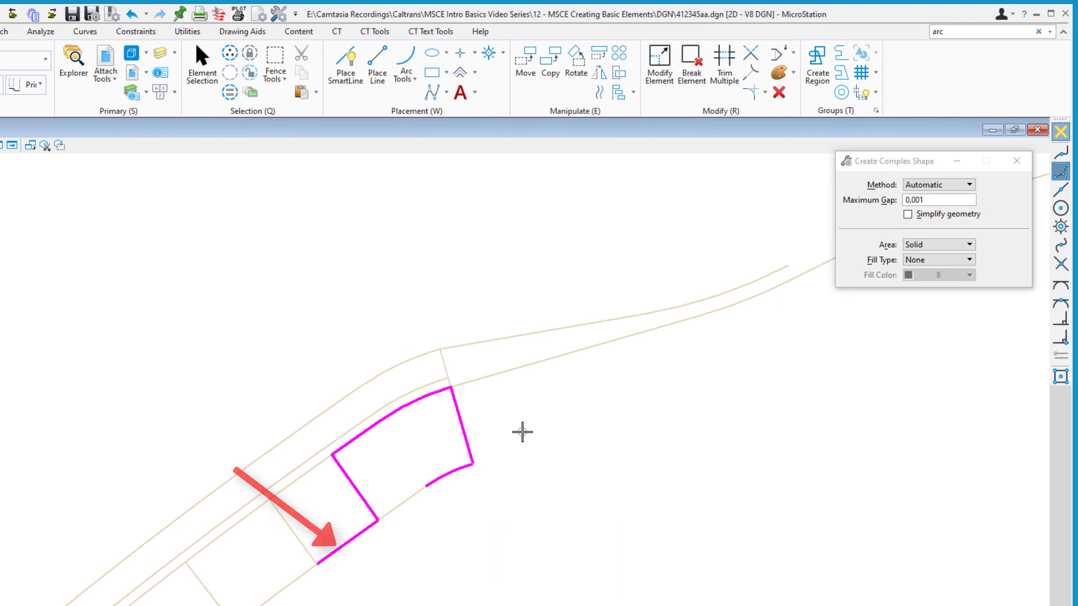
right_click(522, 432)
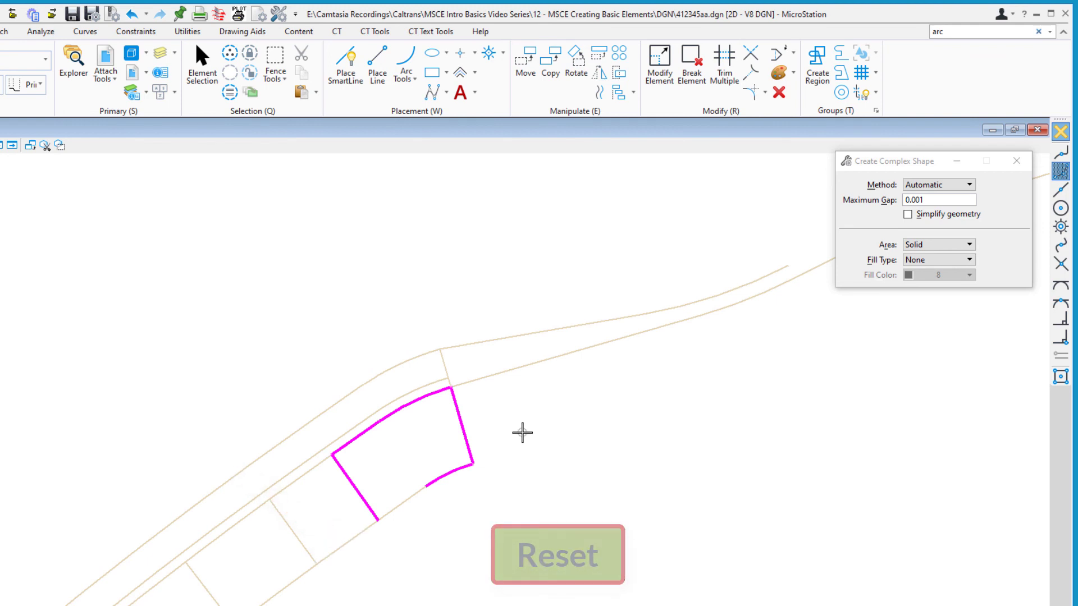
left_click(522, 433)
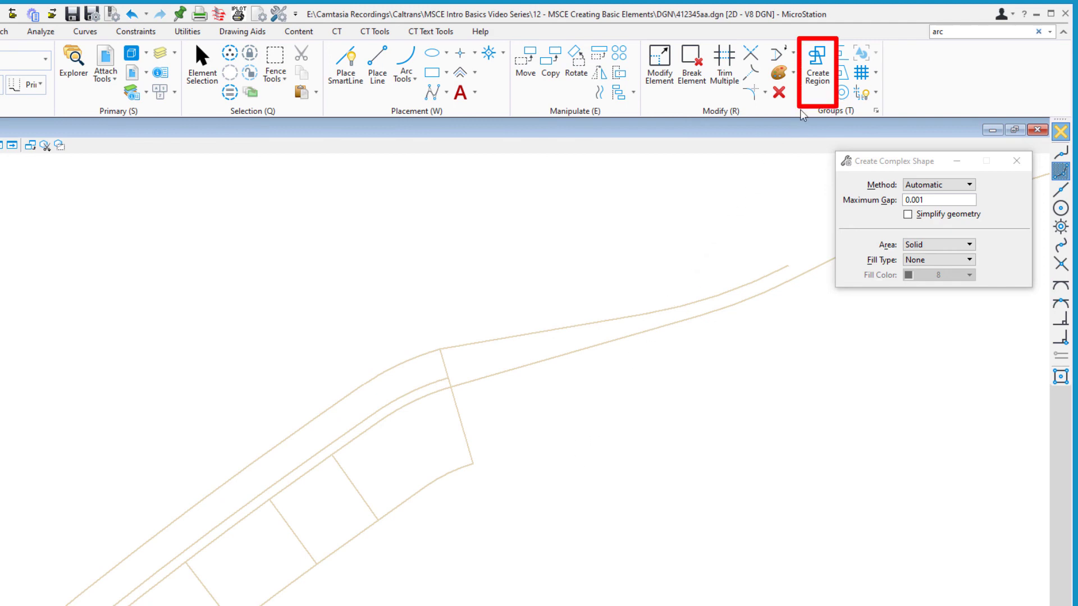
key("ctrl+z")
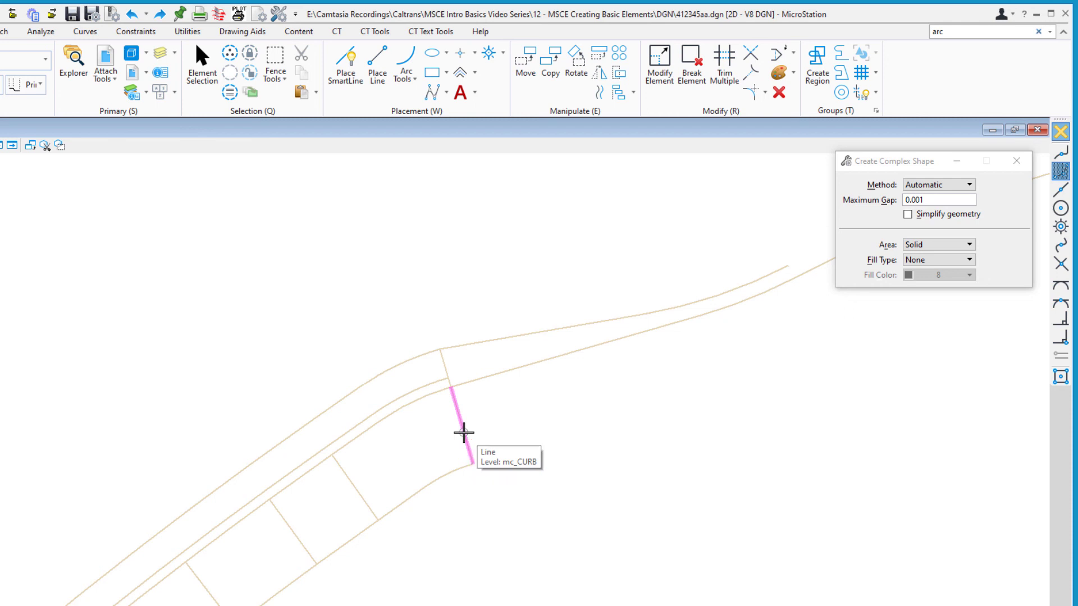
Create a flood region in the end panel with an Opaque fill in color 2 and Keep Original turned off.
left_click(823, 71)
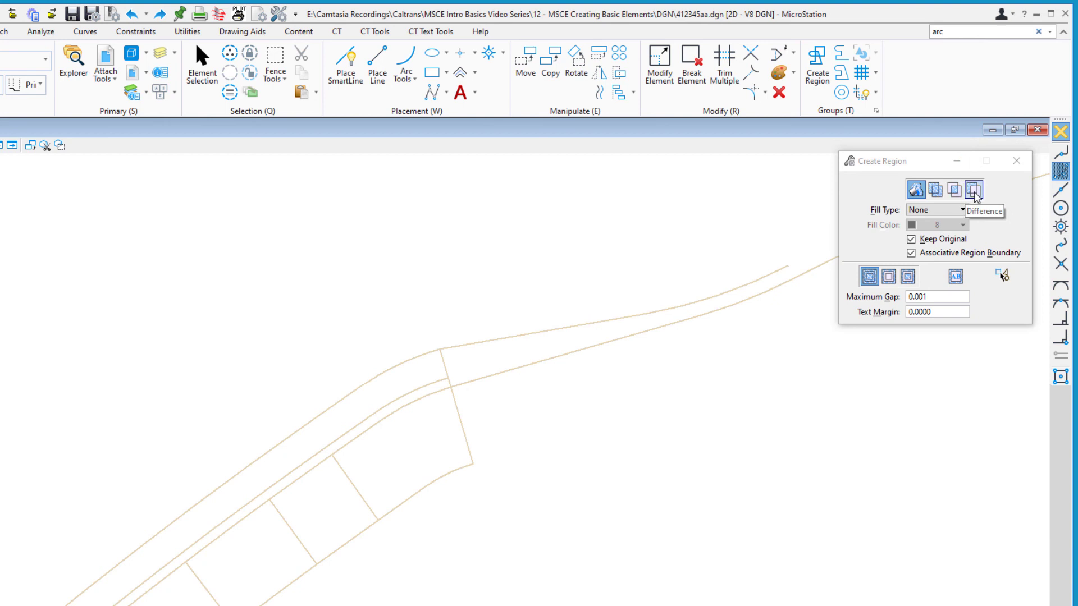
left_click(926, 213)
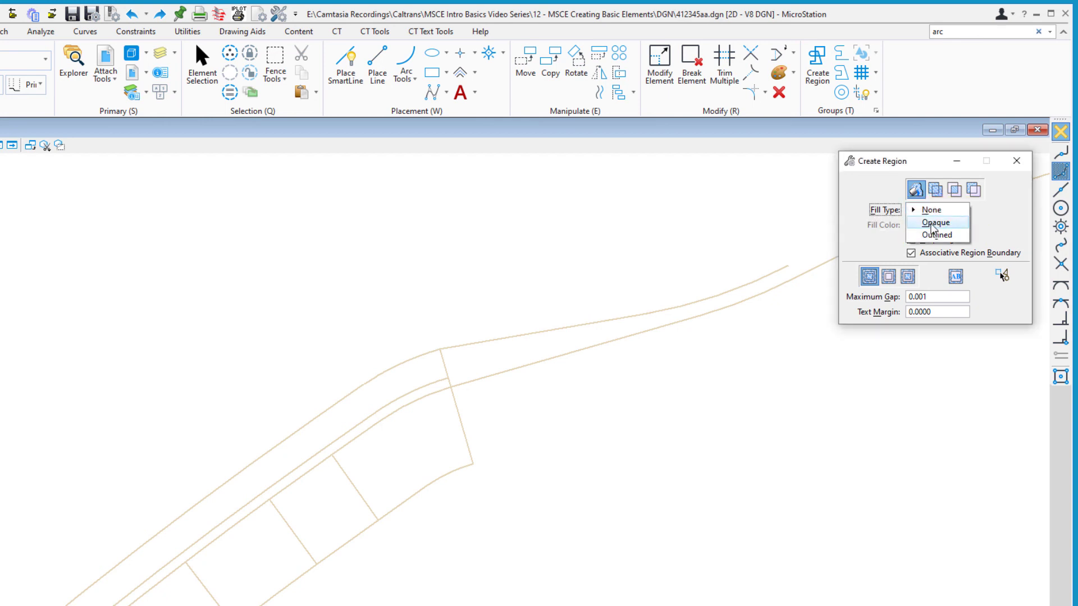
left_click(932, 223)
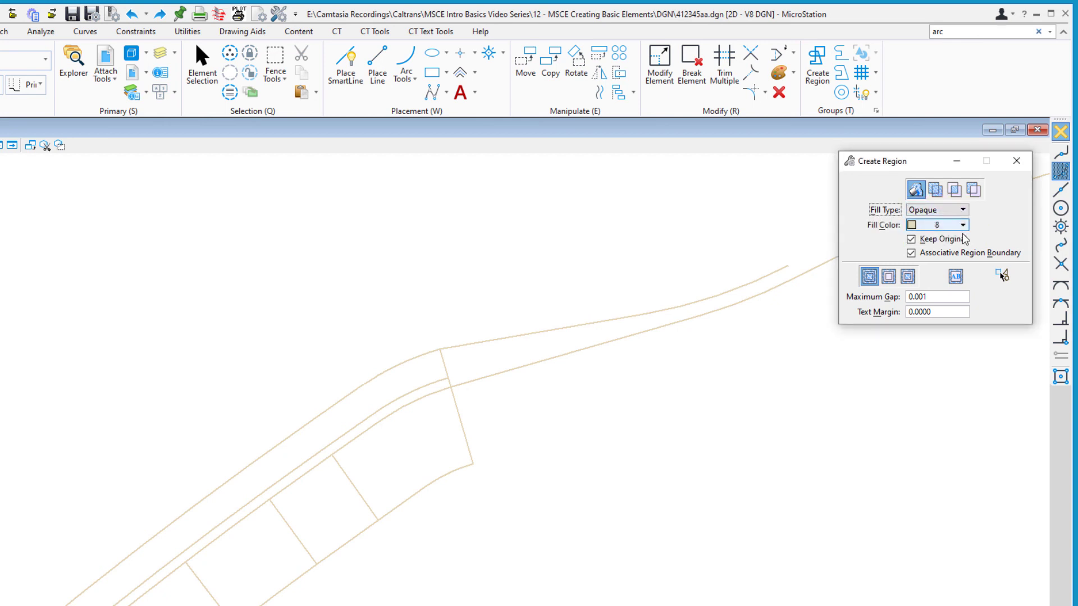
left_click(926, 226)
left_click(811, 287)
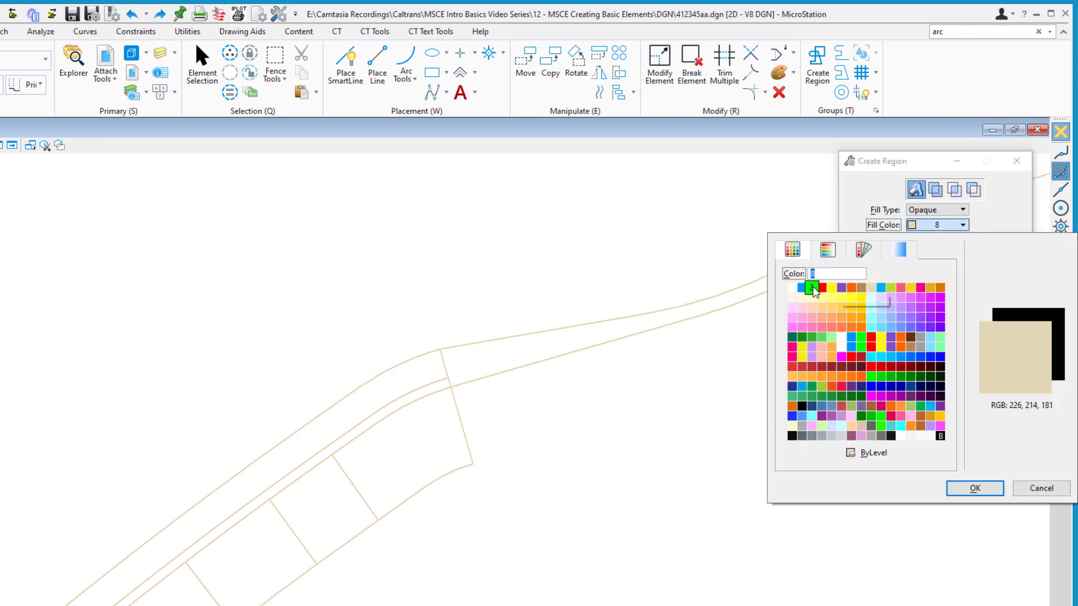
double_click(811, 288)
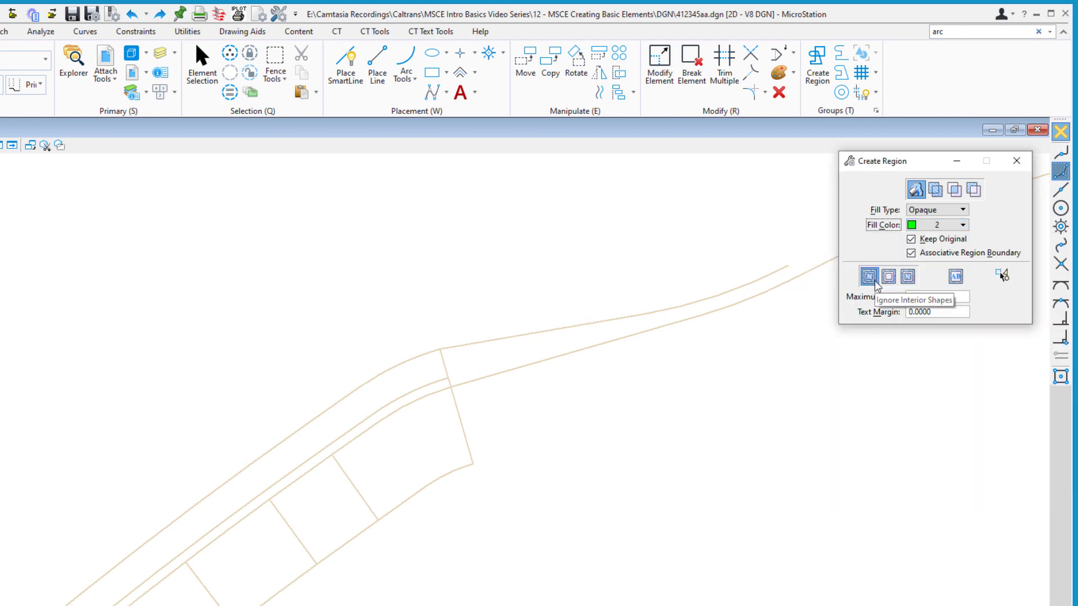
left_click(911, 241)
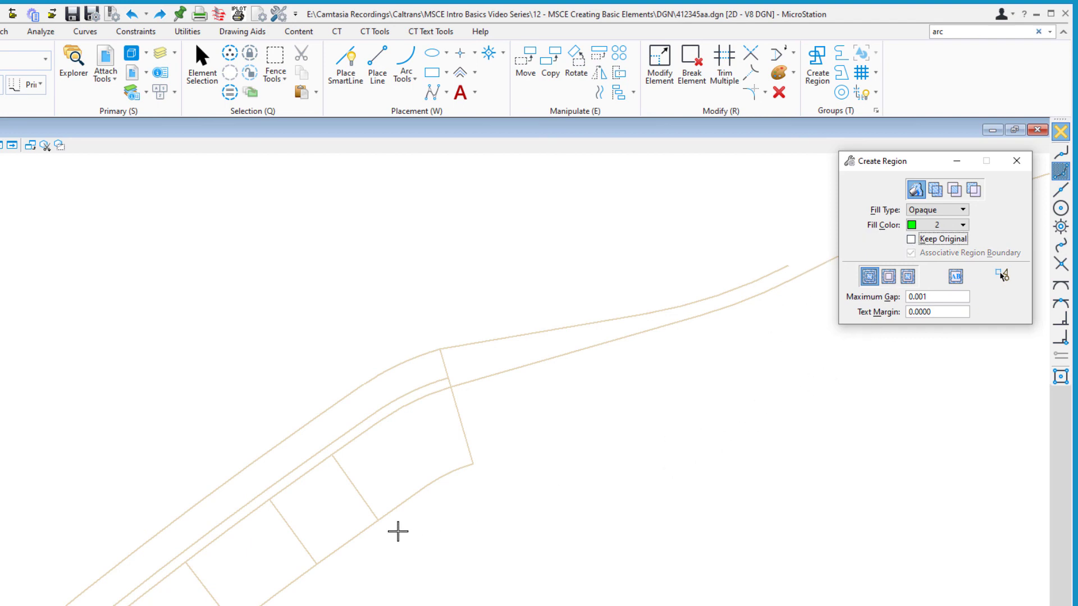
left_click(400, 449)
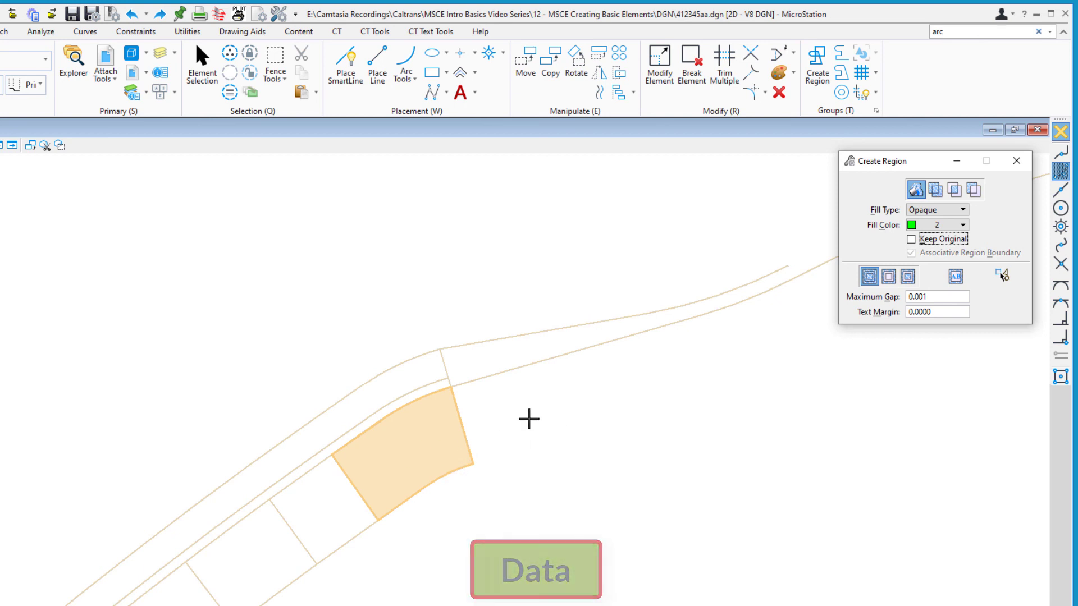
left_click(529, 418)
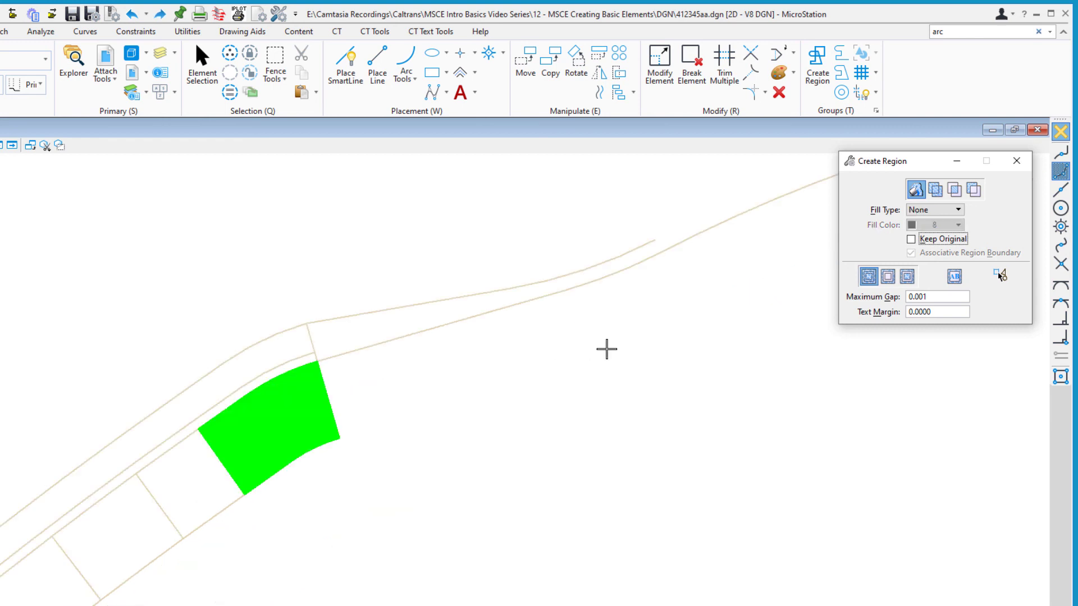
Set the region options to Keep Original with Associative Region Boundary, an Opaque fill type and fill color 1.
left_click(947, 241)
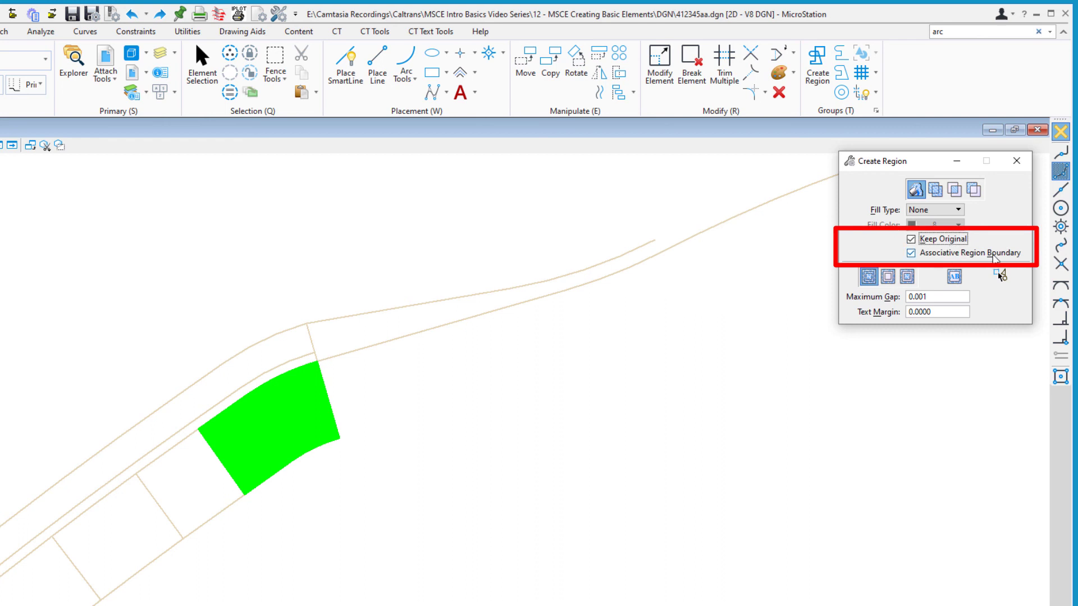
left_click(957, 209)
left_click(942, 223)
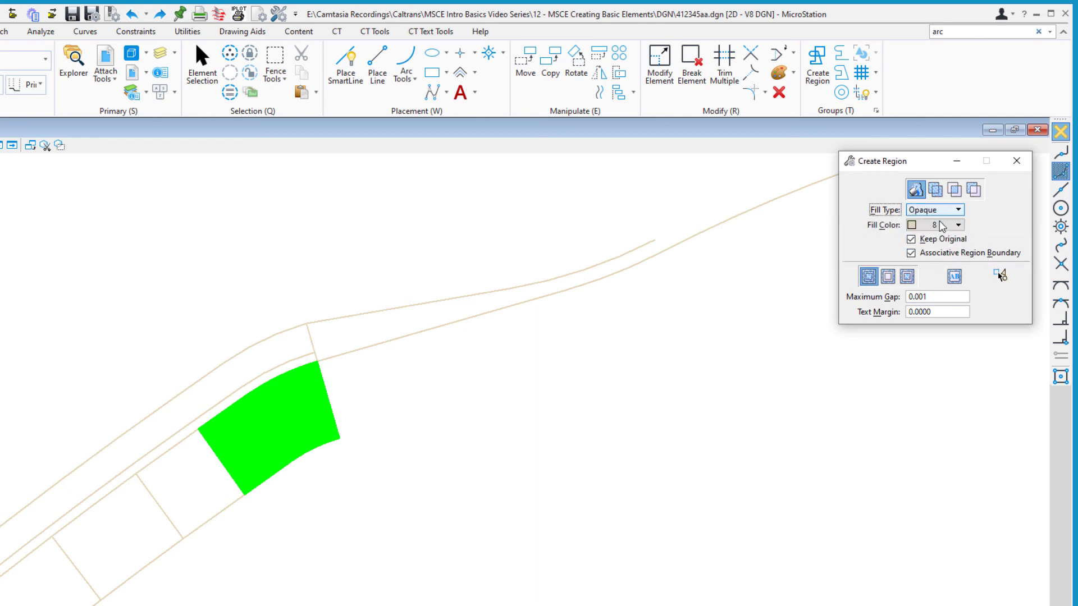
left_click(934, 227)
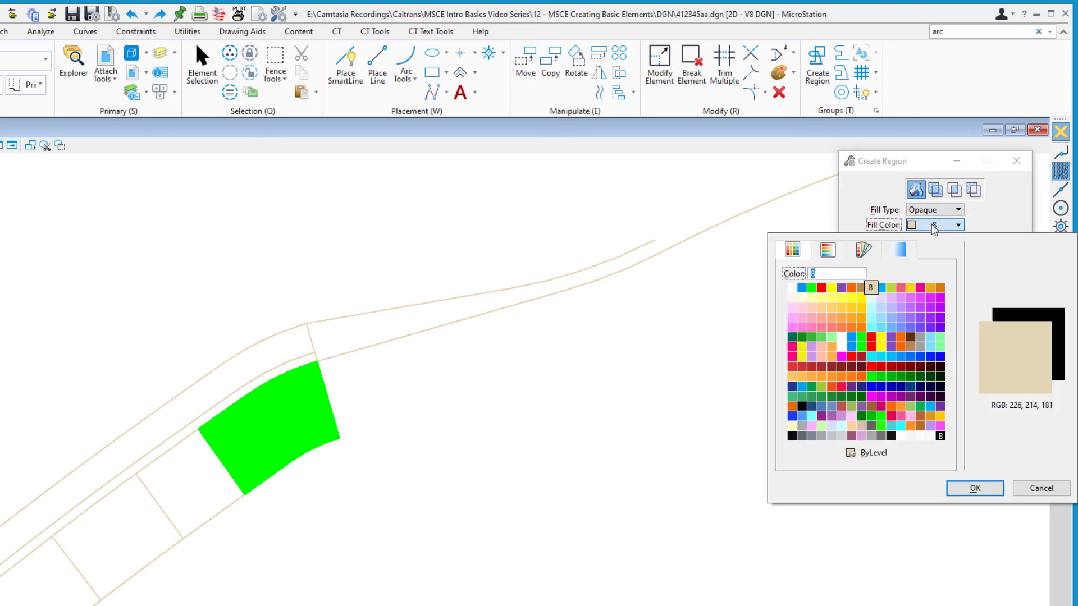
double_click(800, 286)
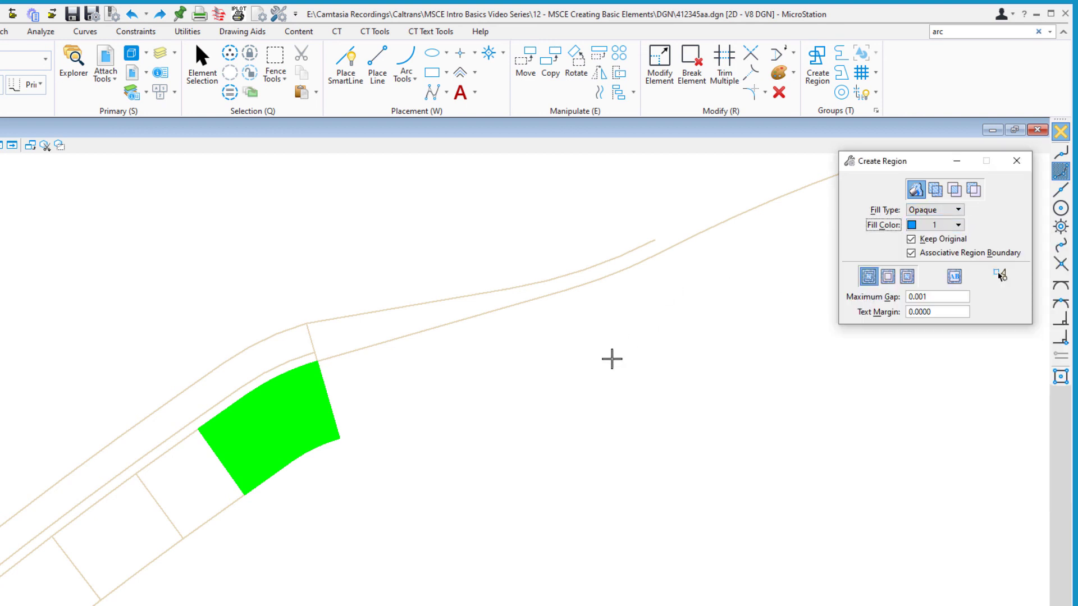
Create a flood region in the four-sided area enclosed by the two crossing lines and the curb lines further southwest.
middle_click_drag(113, 605, 577, 245)
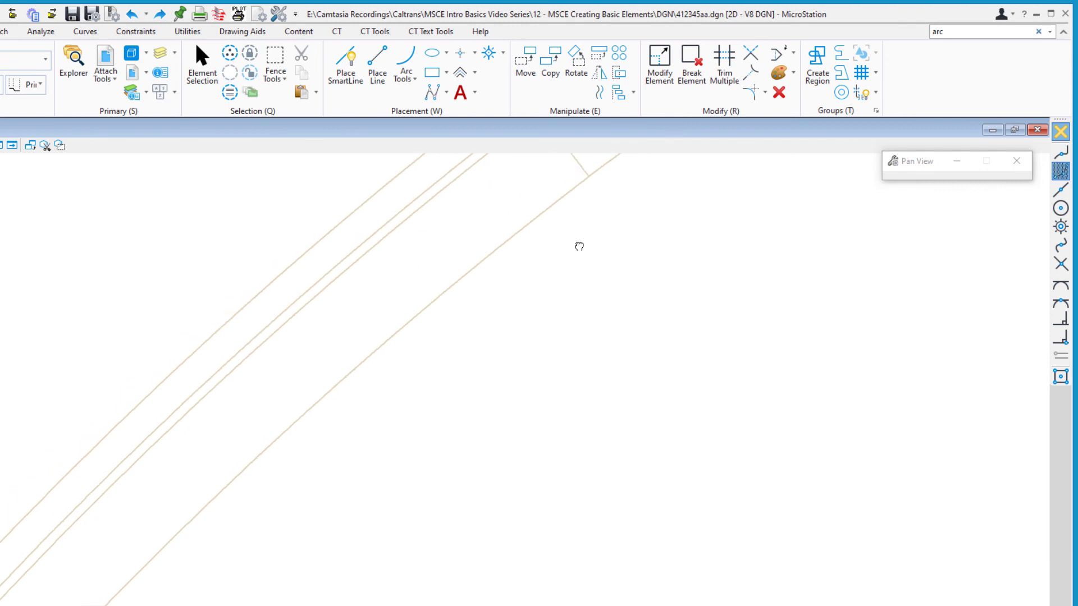
middle_click_drag(188, 605, 500, 332)
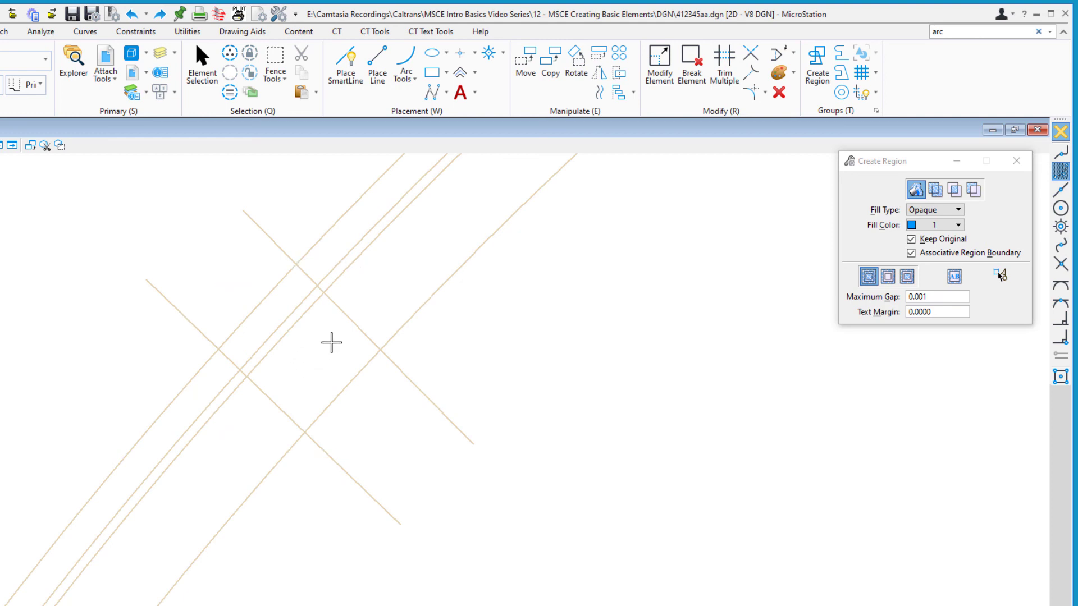
left_click(321, 354)
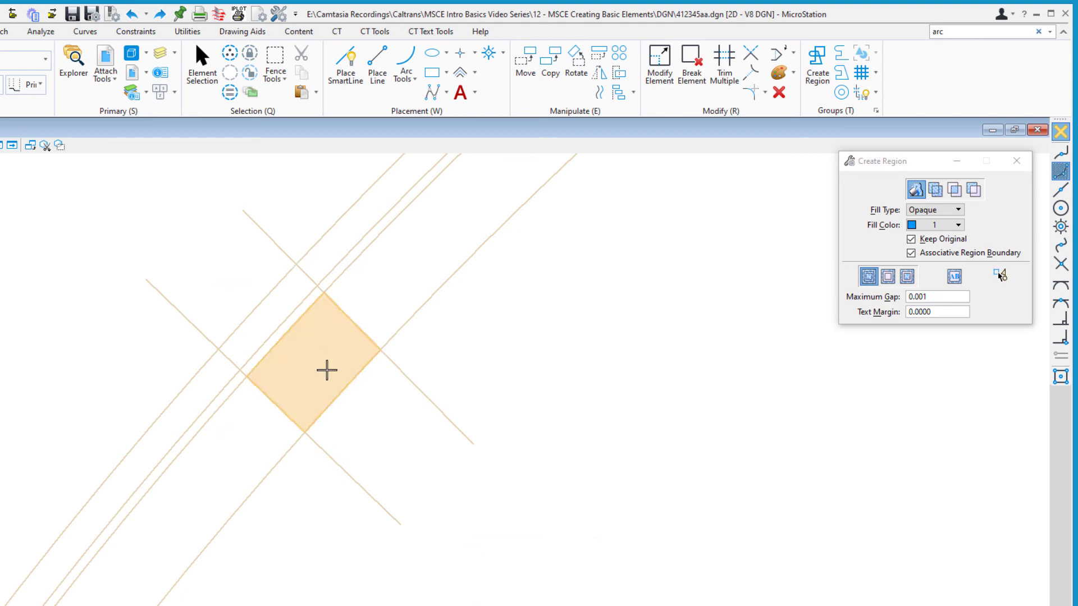
left_click(365, 419)
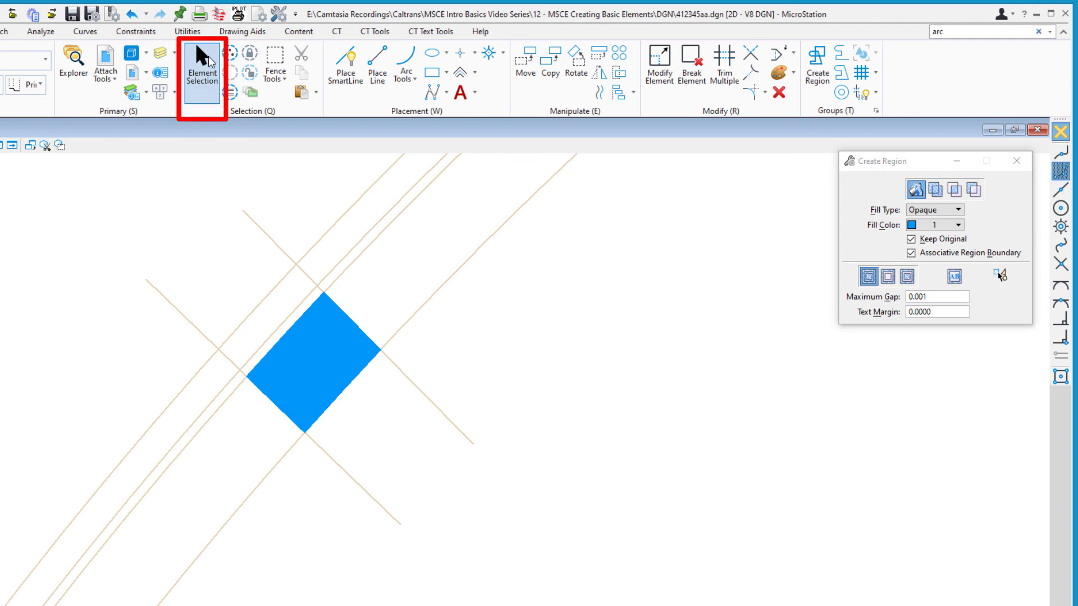
Check the element type and level of the blue filled region, leaving it unselected.
left_click(207, 59)
left_click(334, 355)
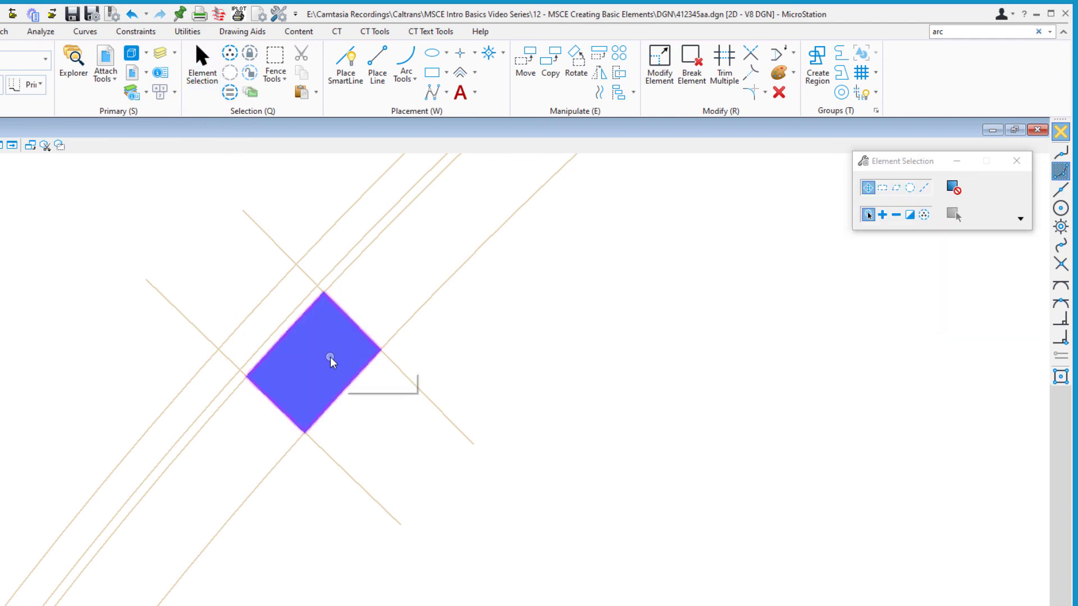
mouse_move(331, 361)
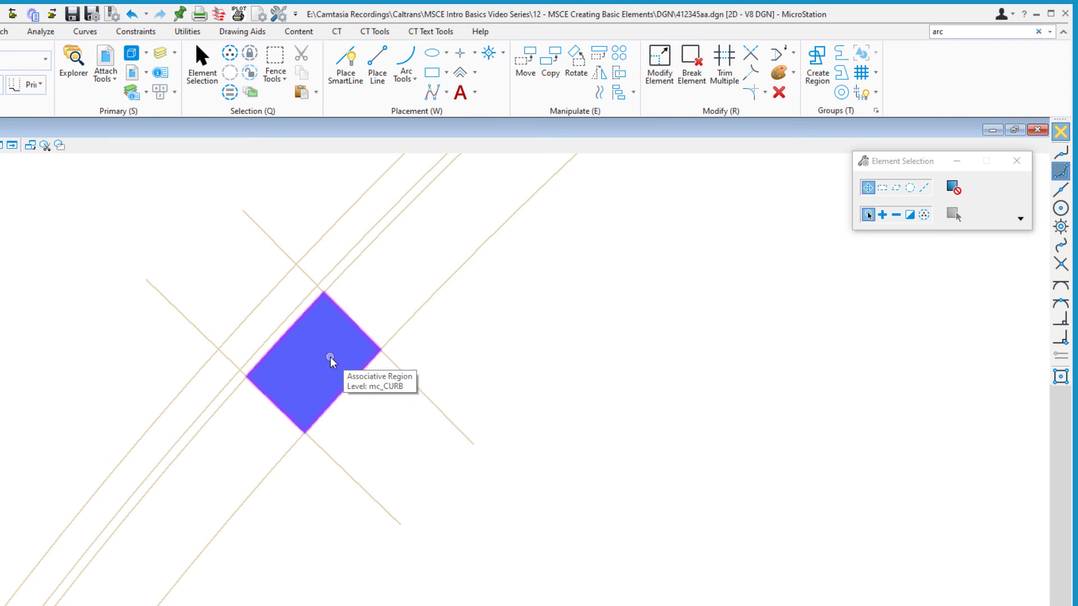
left_click(497, 357)
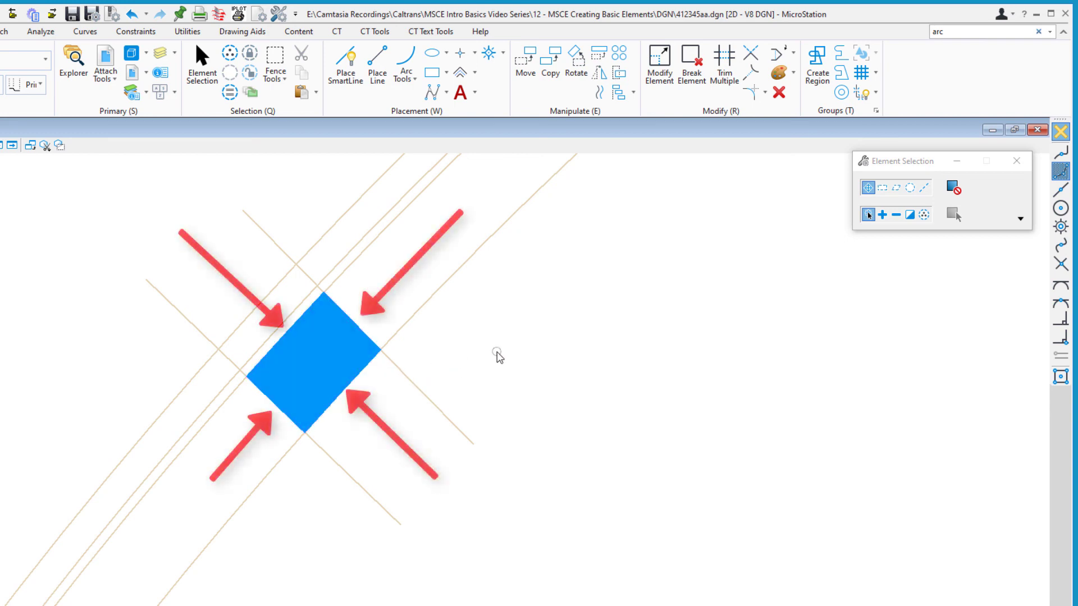
Move the lower crossing line southwest along the curb lines, away from the upper crossing line, to lengthen the associative region.
left_click(528, 73)
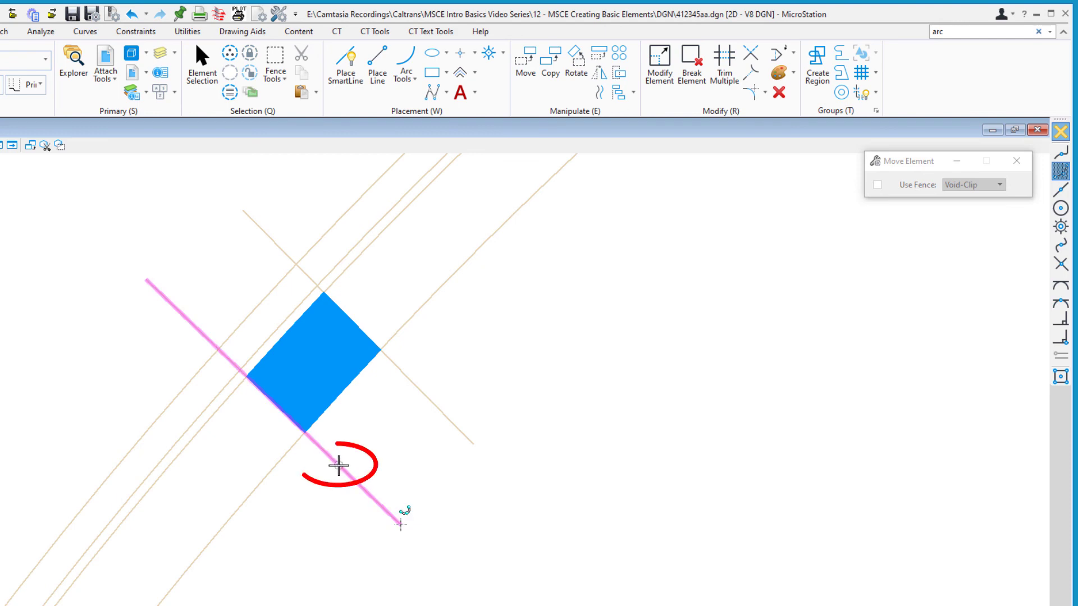
left_click(338, 466)
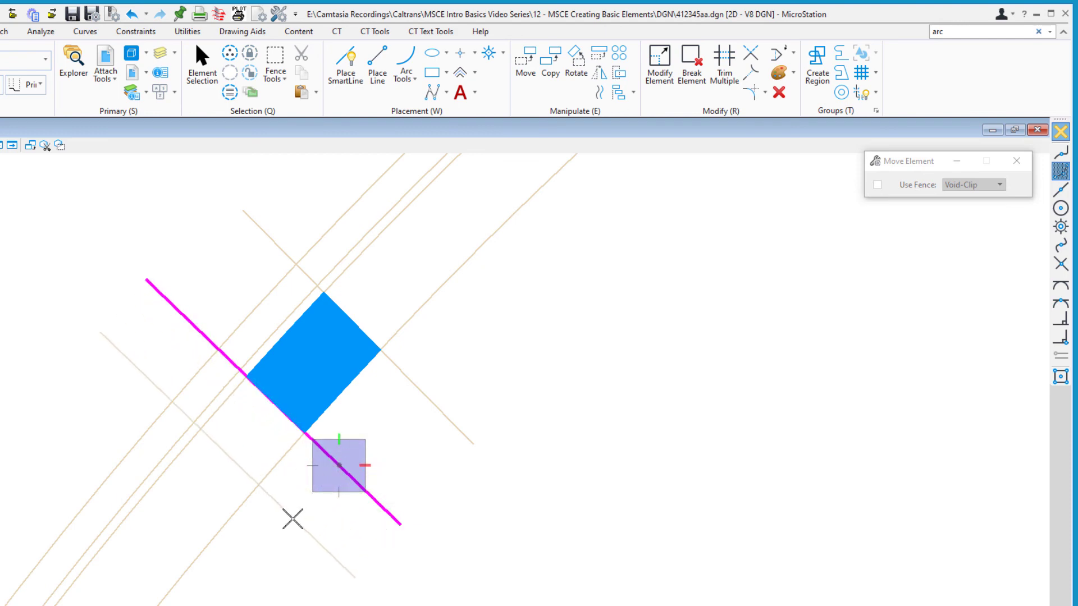
left_click(229, 595)
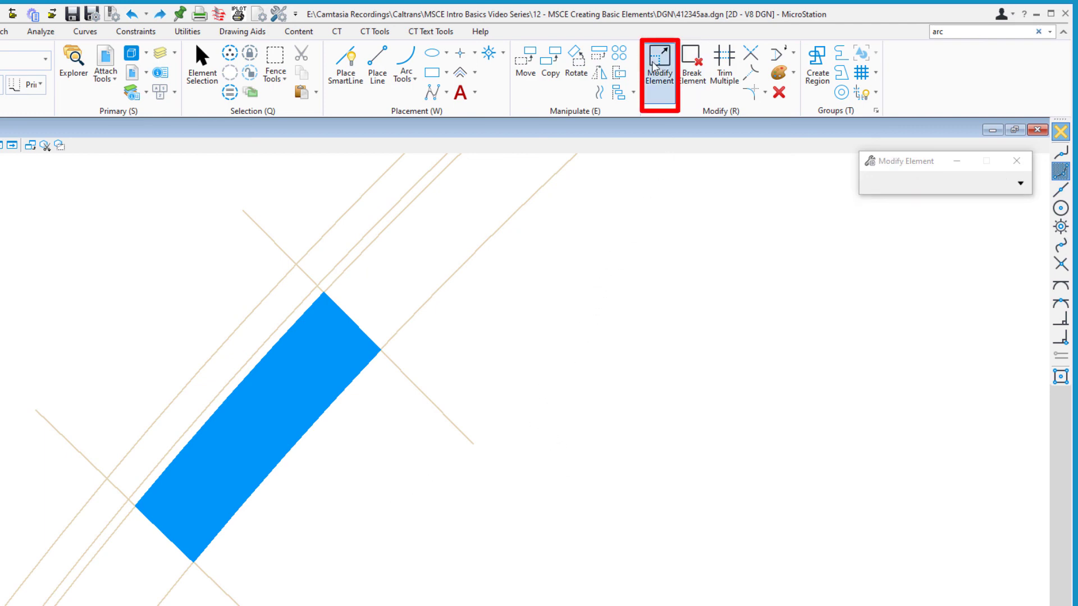
Modify the upper crossing line by relocating its lower-right endpoint up and to the right, reshaping the region's upper edge.
left_click(655, 62)
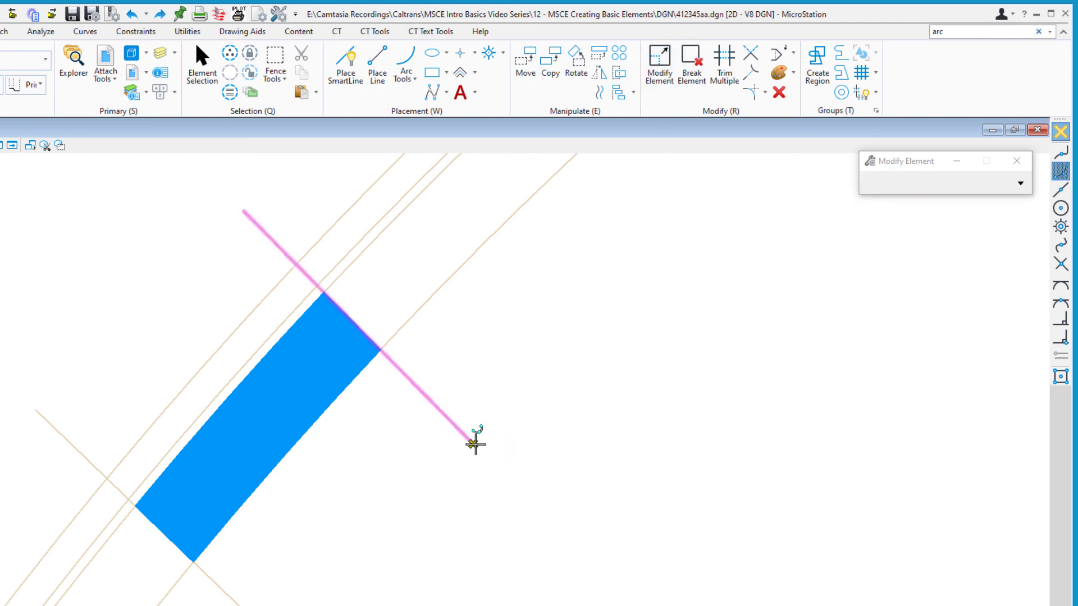
left_click(475, 442)
left_click(603, 317)
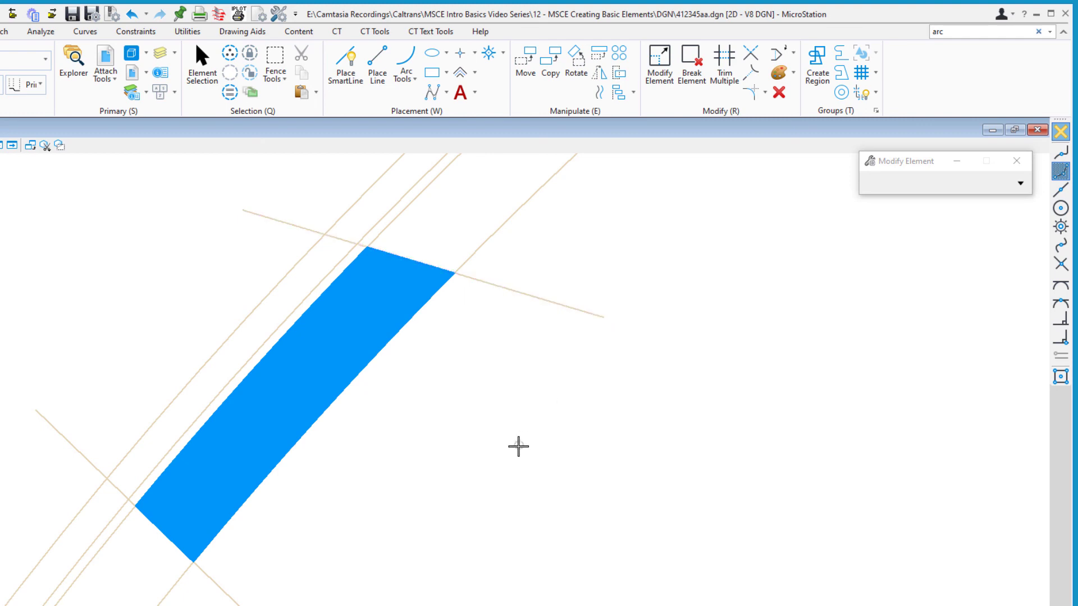